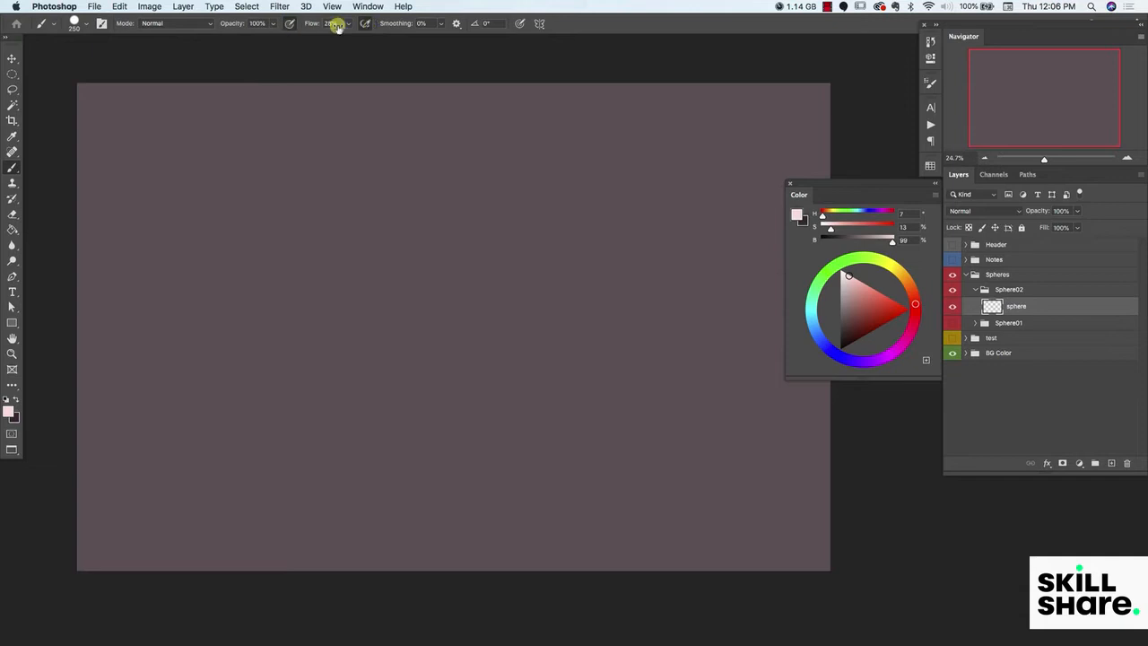
- Make a circular selection slightly above the canvas centre with the Elliptical Marquee tool
left_click_drag(11, 77, 108, 84)
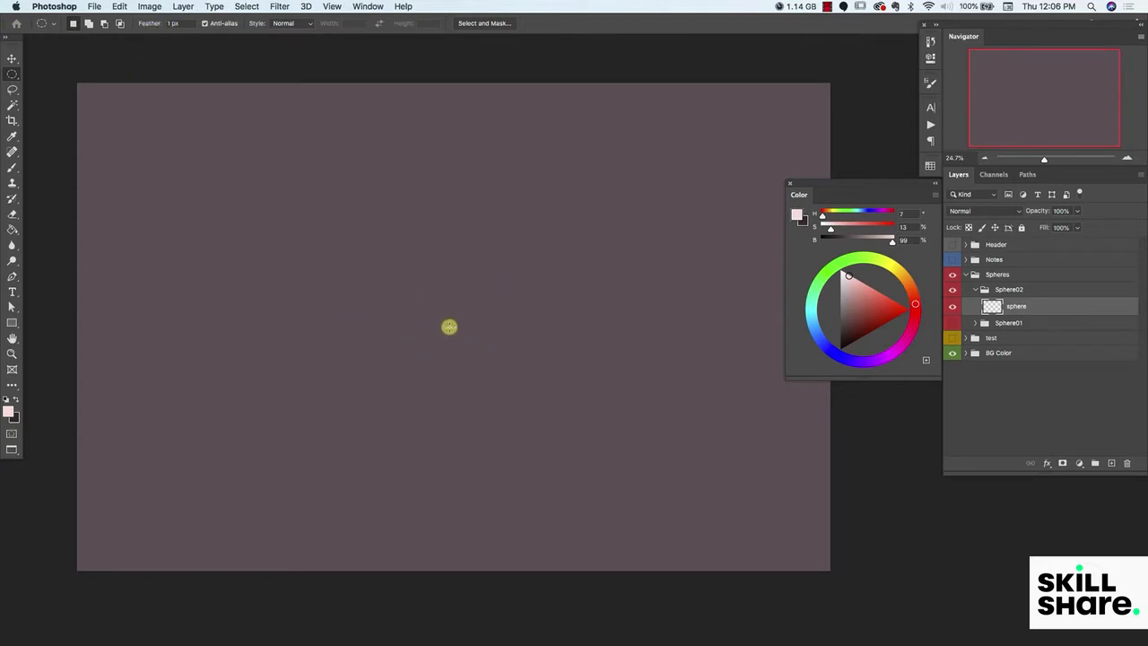
left_click_drag(449, 321, 538, 274)
left_click_drag(494, 321, 503, 299)
- Fill the circular selection on the sphere layer with magenta (H 340, S 73, B 80) using the brush, and deselect
key("b")
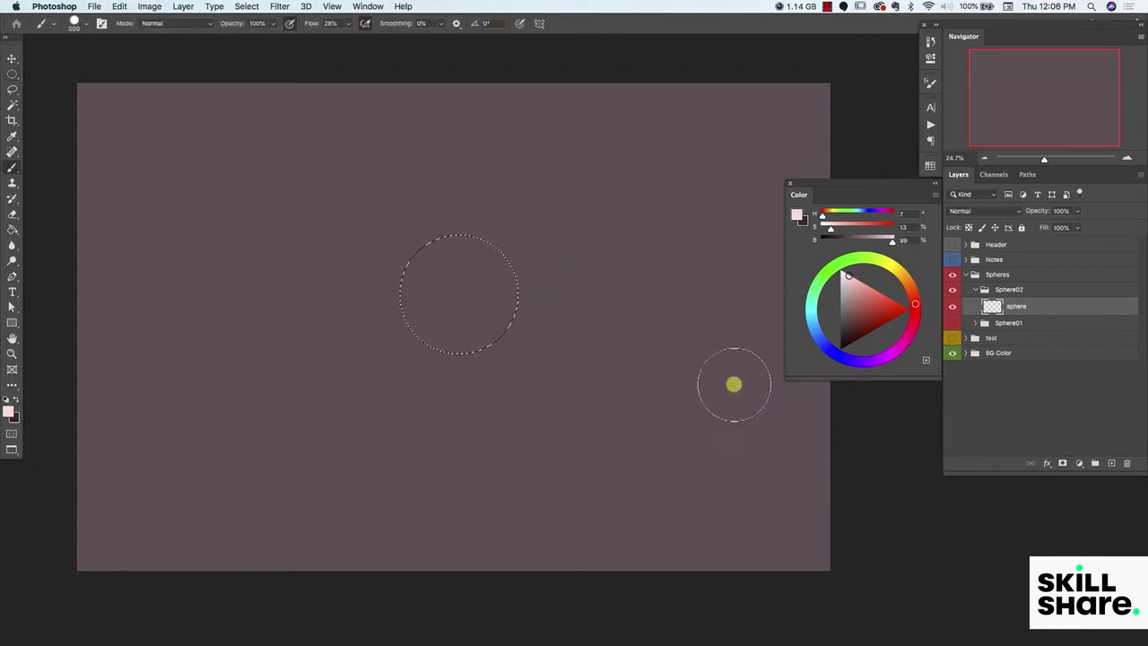
left_click_drag(908, 335, 911, 326)
left_click(874, 291)
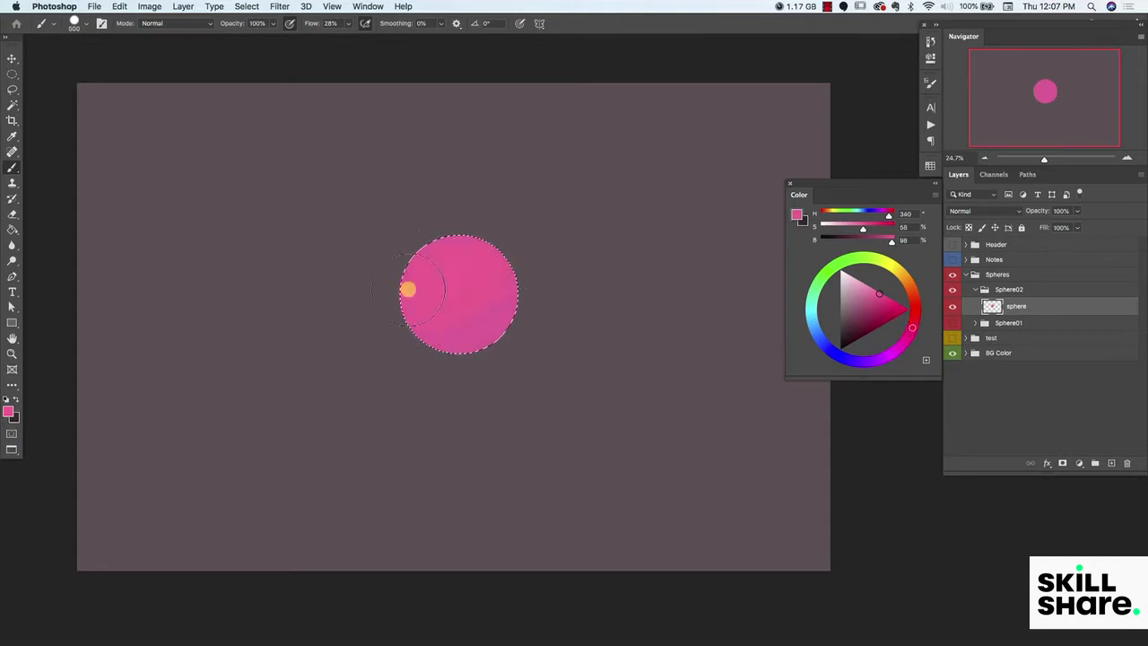
left_click(880, 301)
mouse_move(498, 319)
left_mouse_down()
mouse_move(507, 295)
mouse_move(556, 273)
left_mouse_up()
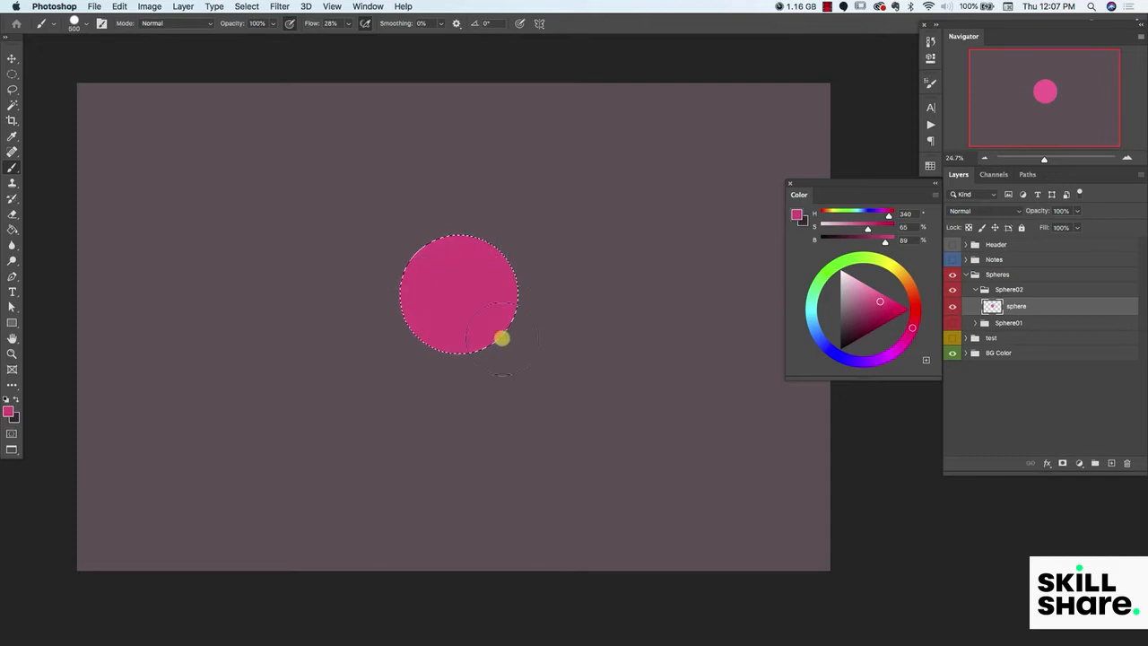
left_click(881, 307)
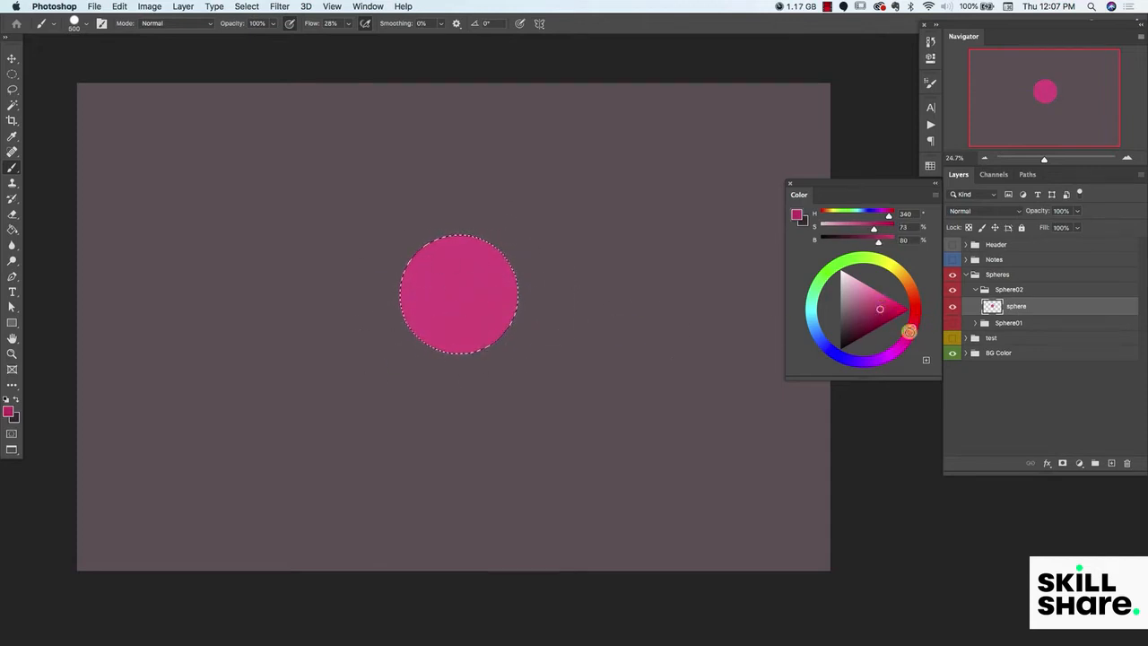
mouse_move(469, 323)
left_mouse_down()
mouse_move(429, 327)
mouse_move(471, 265)
mouse_move(443, 253)
left_mouse_up()
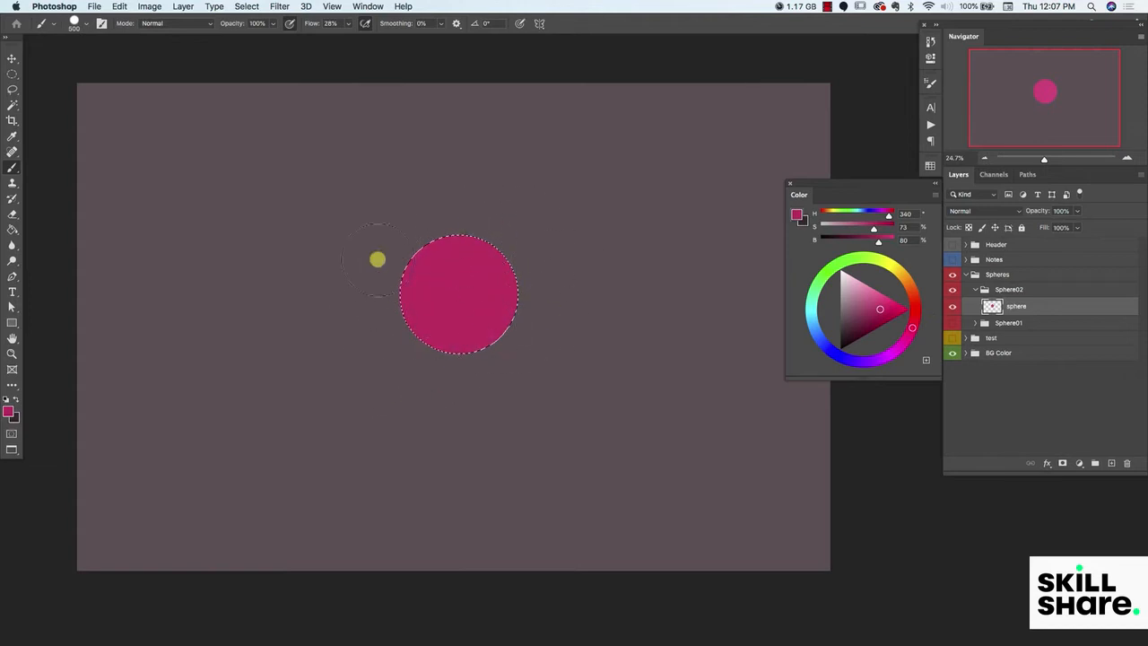
key("super+d")
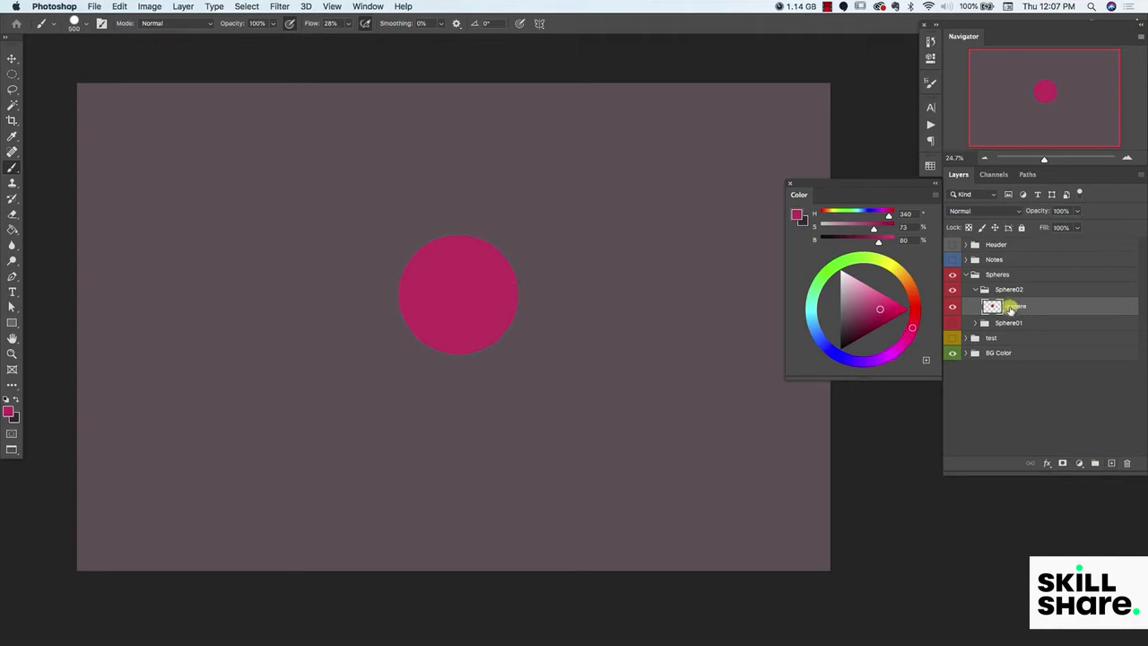
- Try painting the sphere's upper-left part coral (H 357, S 54, B 100) on a new layer clipped to it, and delete that layer
left_click(1112, 463)
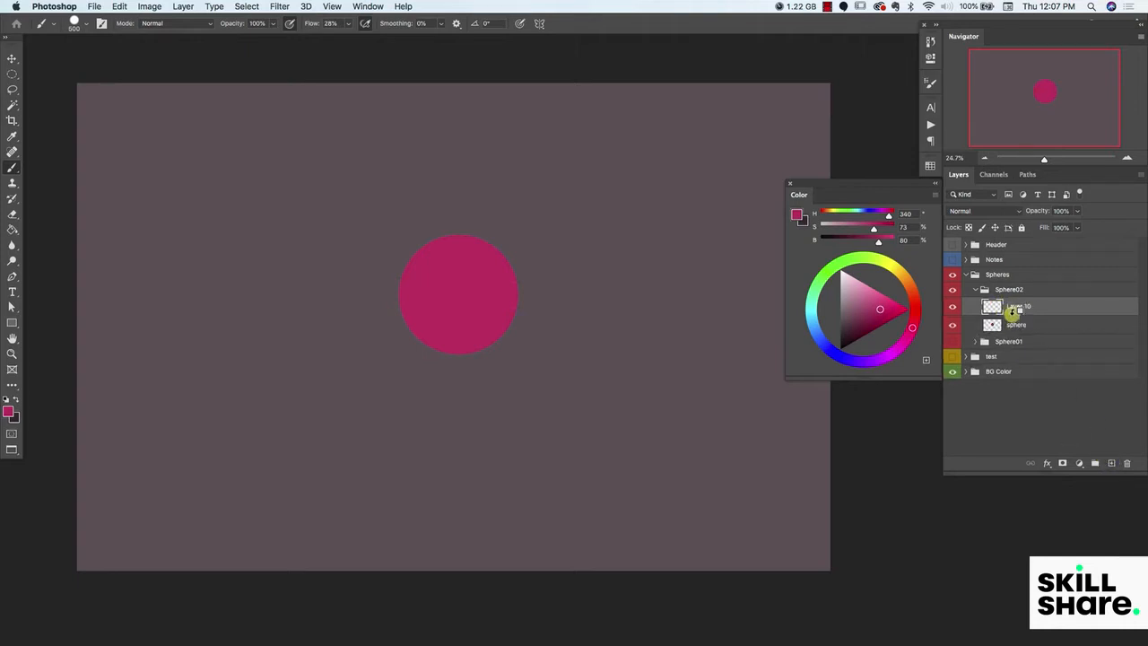
left_click(1015, 314, "alt")
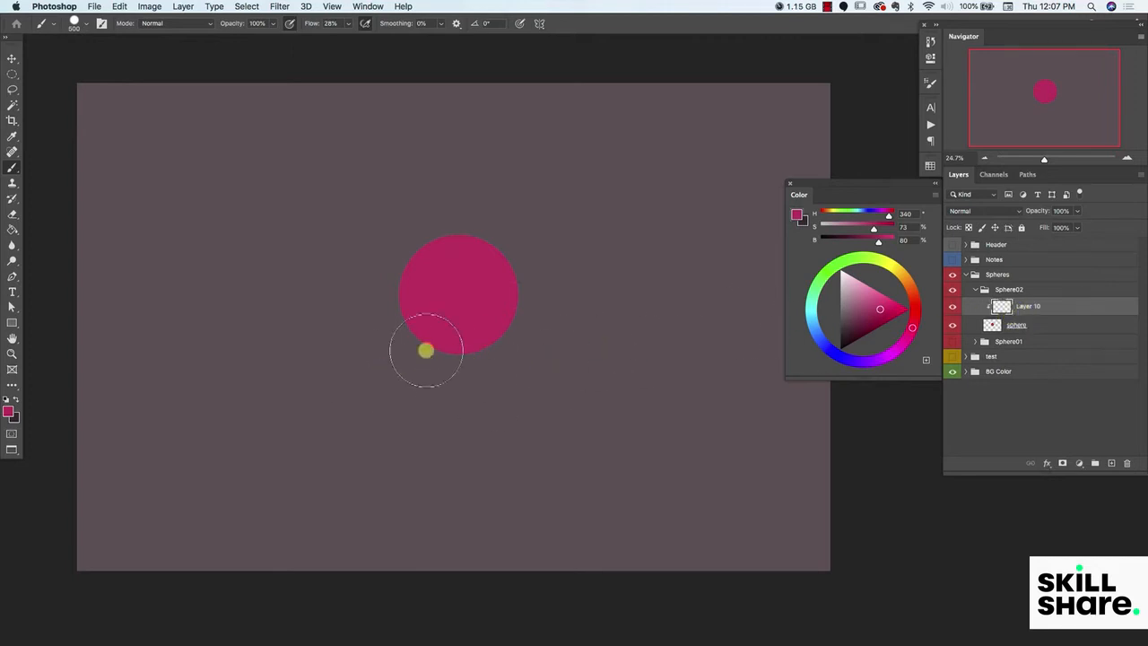
left_click(451, 283, "alt")
left_click_drag(879, 306, 877, 291)
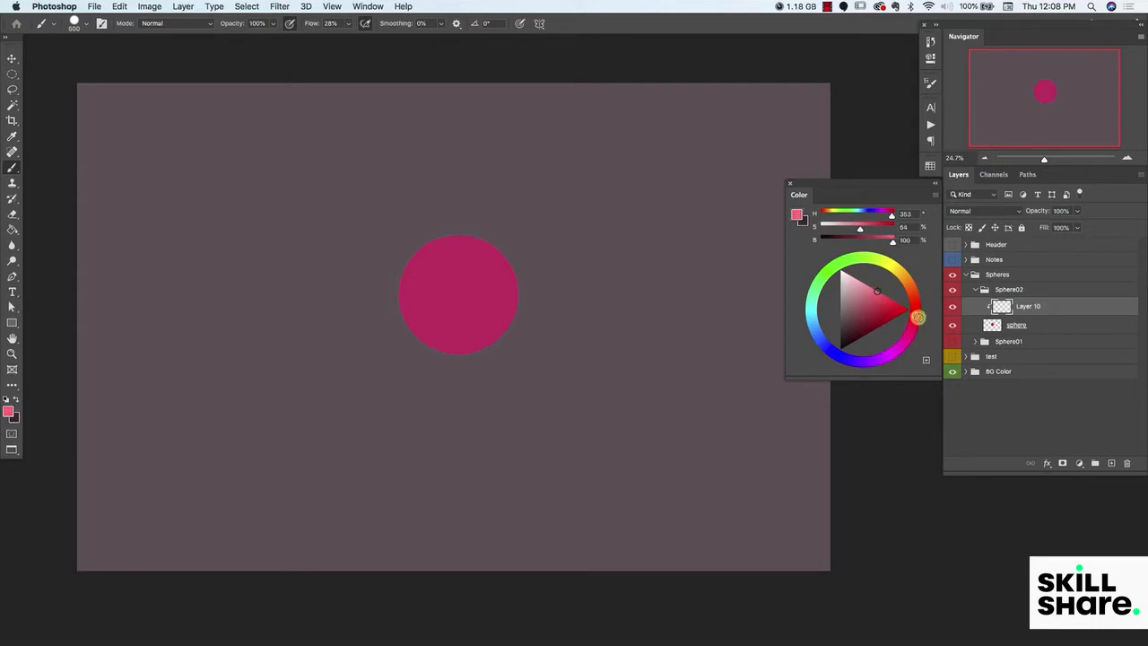
mouse_move(457, 259)
left_mouse_down()
mouse_move(411, 275)
mouse_move(474, 252)
mouse_move(400, 310)
mouse_move(470, 255)
mouse_move(415, 298)
mouse_move(461, 258)
mouse_move(422, 279)
left_mouse_up()
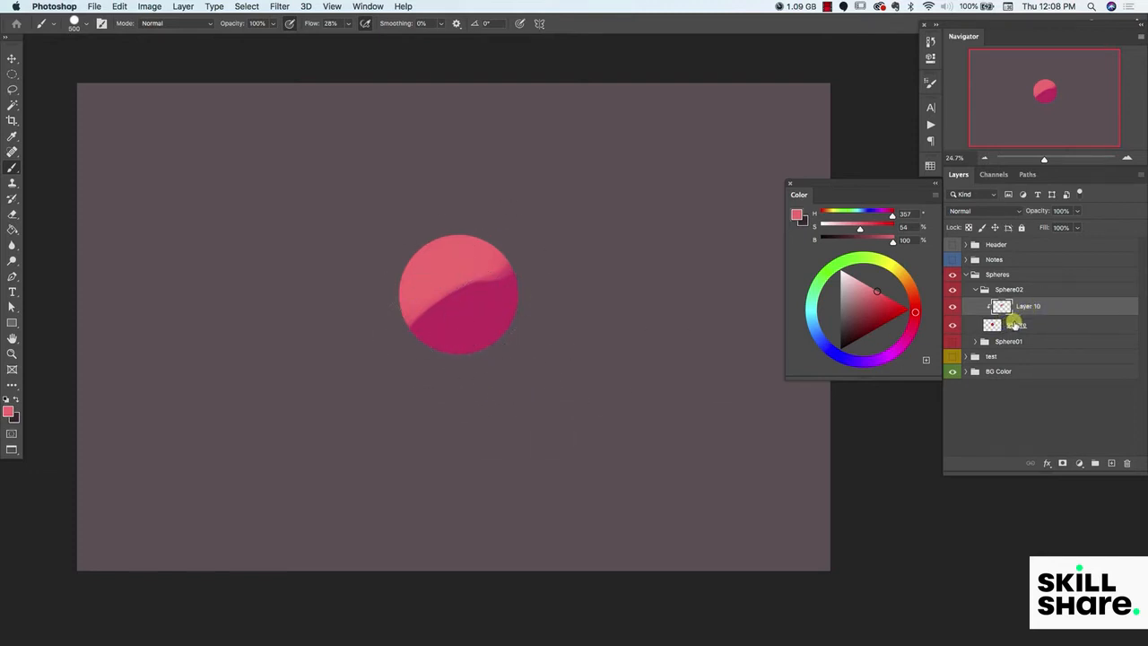
key("Delete")
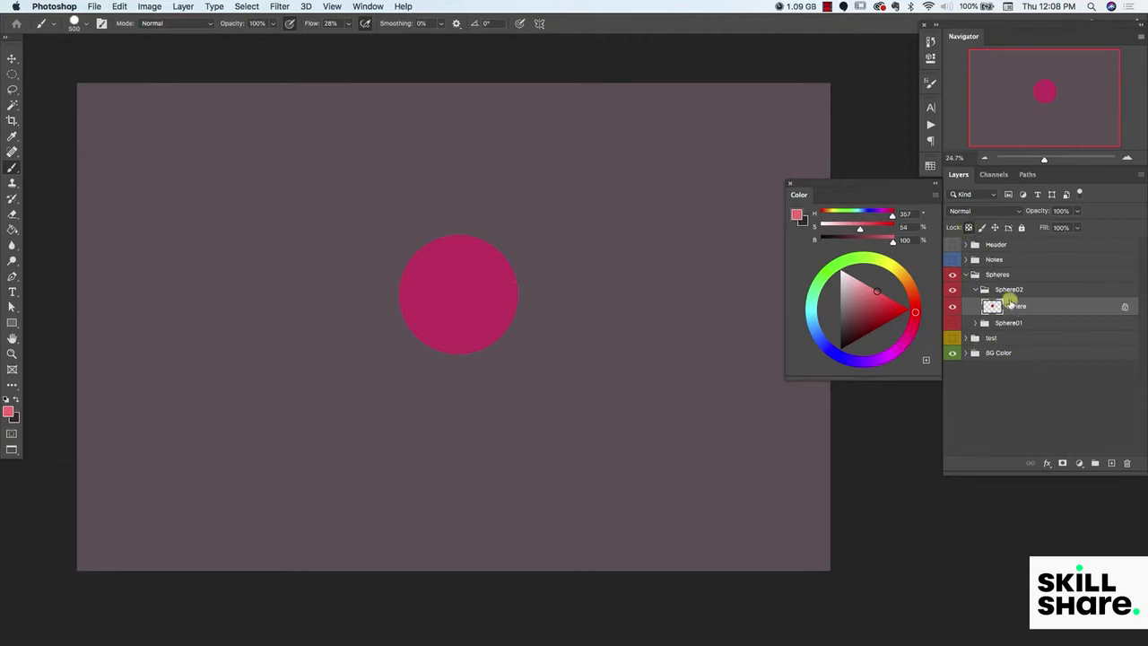
- With the sphere layer's transparent pixels locked, paint the sphere's upper-left part coral (H 357, S 54, B 100)
mouse_move(440, 277)
left_mouse_down()
mouse_move(481, 250)
mouse_move(406, 308)
mouse_move(464, 257)
left_mouse_up()
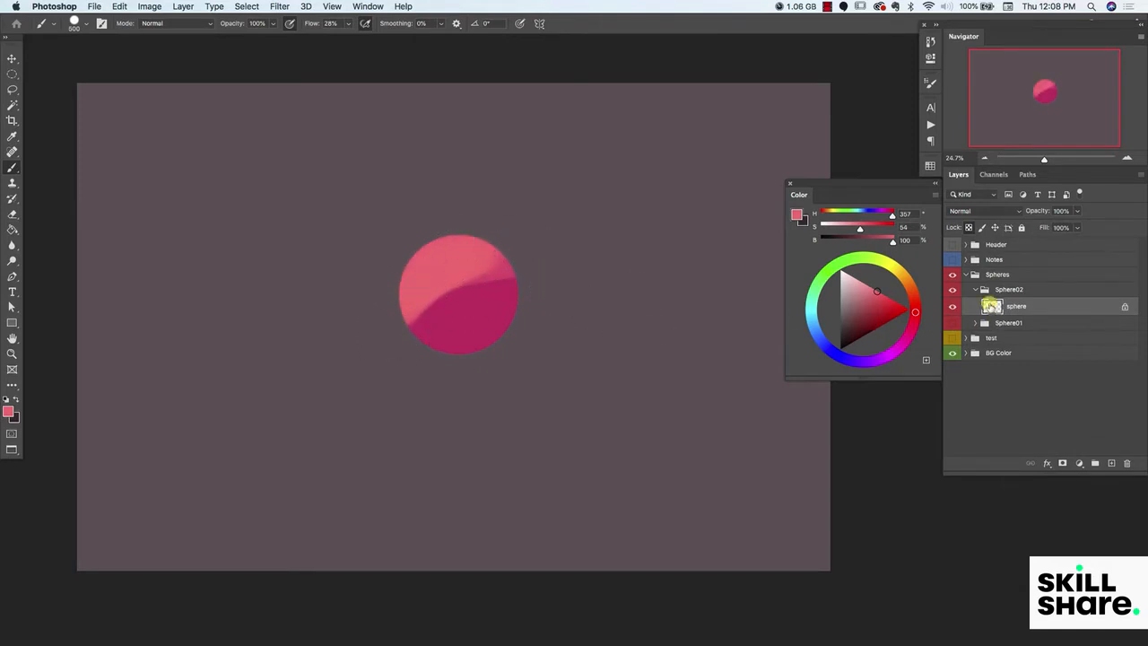
- Unlock the sphere layer's transparent pixels, paint past the sphere's edge, and undo these changes
left_click(969, 228)
mouse_move(529, 313)
left_mouse_down()
mouse_move(625, 266)
mouse_move(446, 279)
mouse_move(571, 285)
left_mouse_up()
key("alt+super+z")
- Reshape the boundary between light and shadow on the sphere, alternating magenta and coral sampled from it
left_click_drag(470, 308, 511, 326)
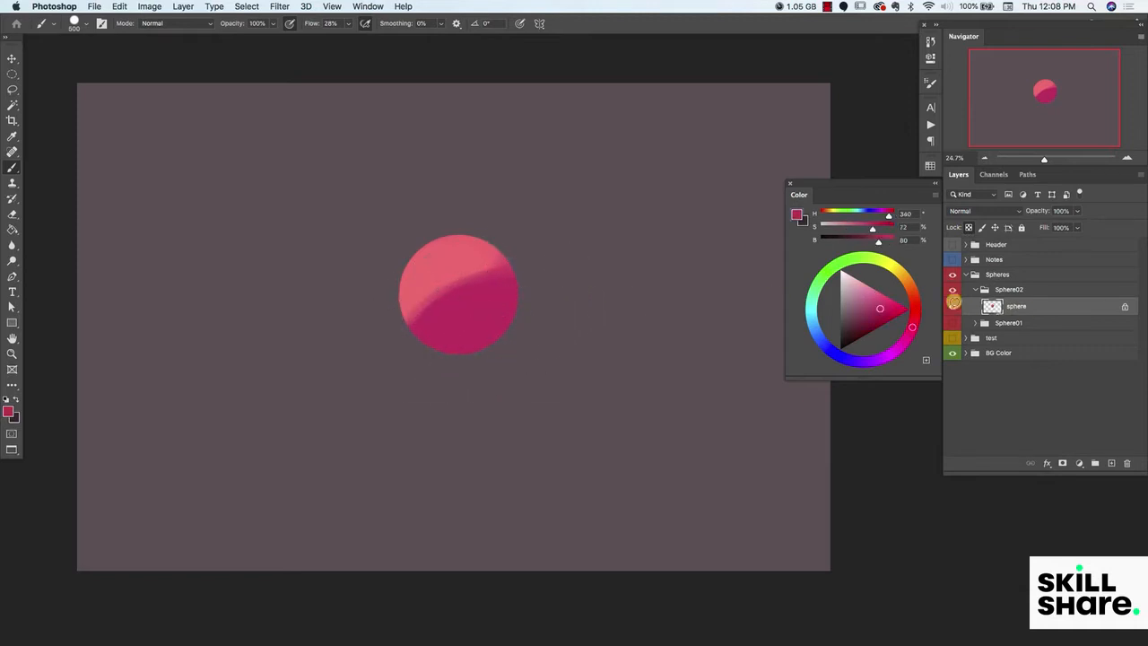
left_click(441, 267, "alt")
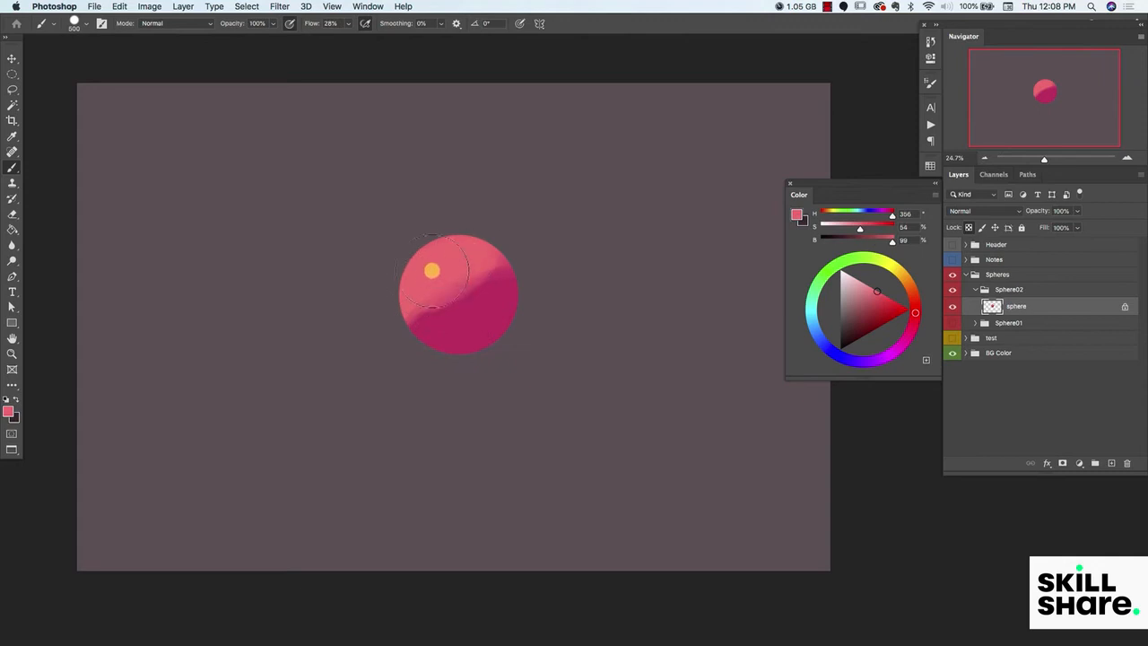
left_click(440, 309, "alt")
mouse_move(436, 325)
left_mouse_down()
mouse_move(509, 277)
mouse_move(459, 320)
left_mouse_up()
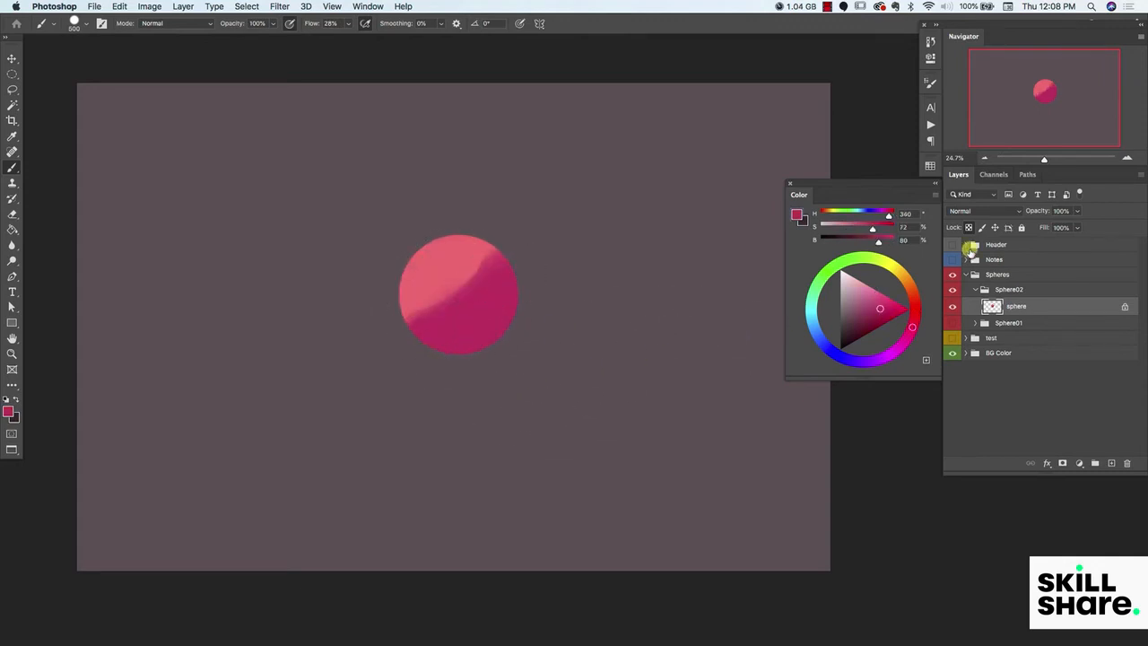
- Show the Notes group and extend the sampled coral light over the sphere, leaving a magenta shadow crescent along its lower-right edge
left_click(952, 259)
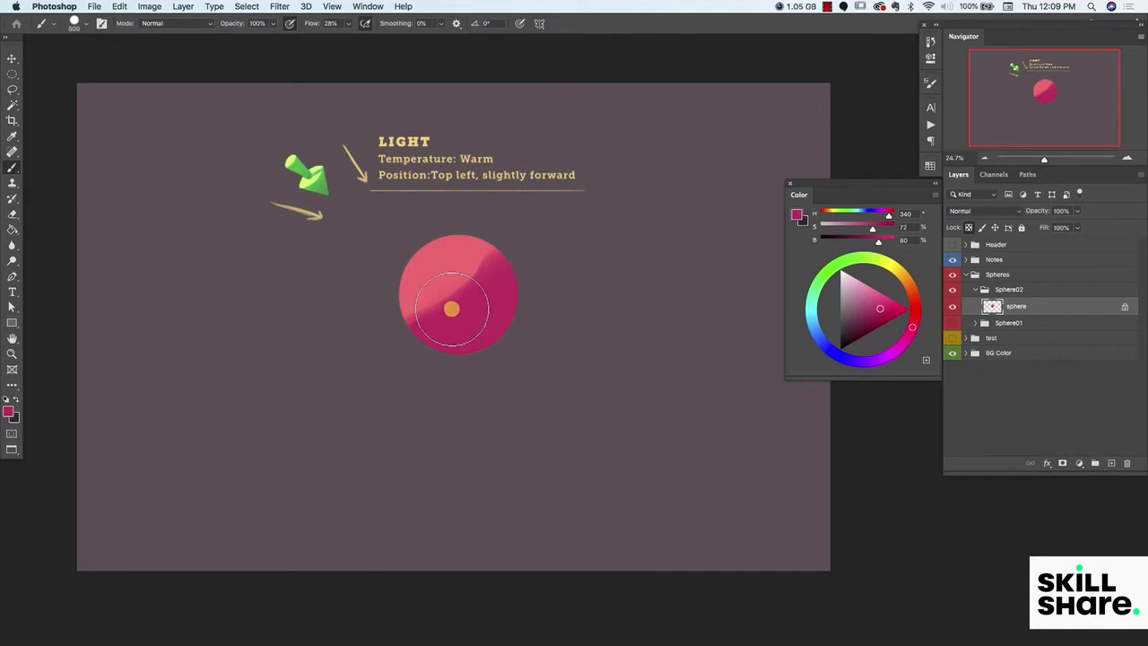
key("l")
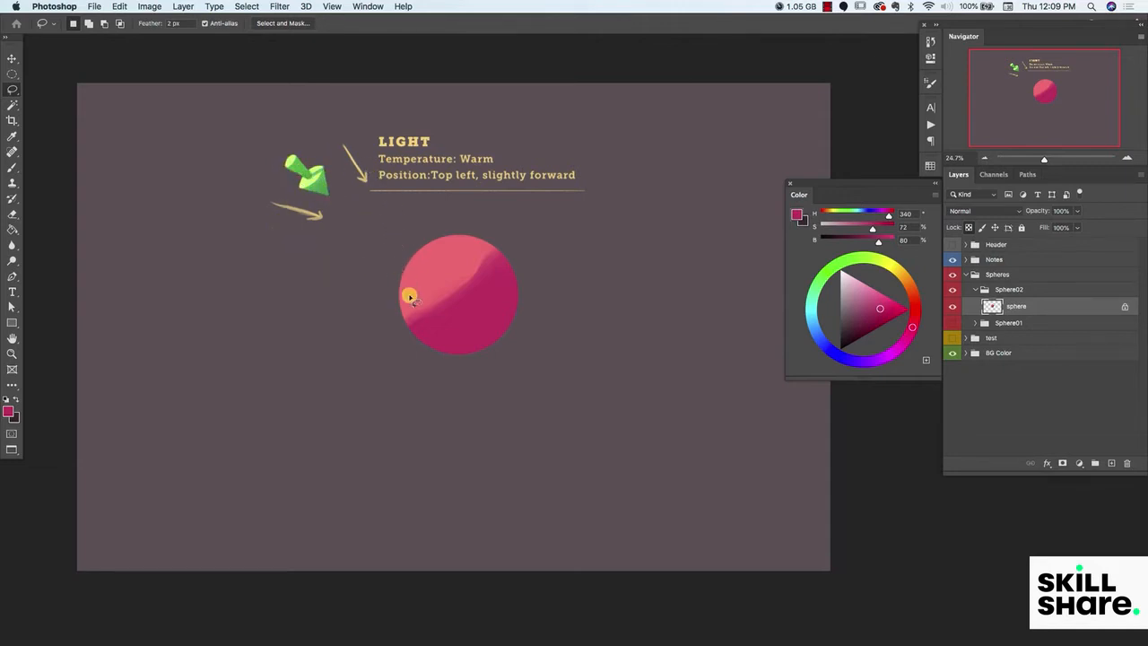
key("b")
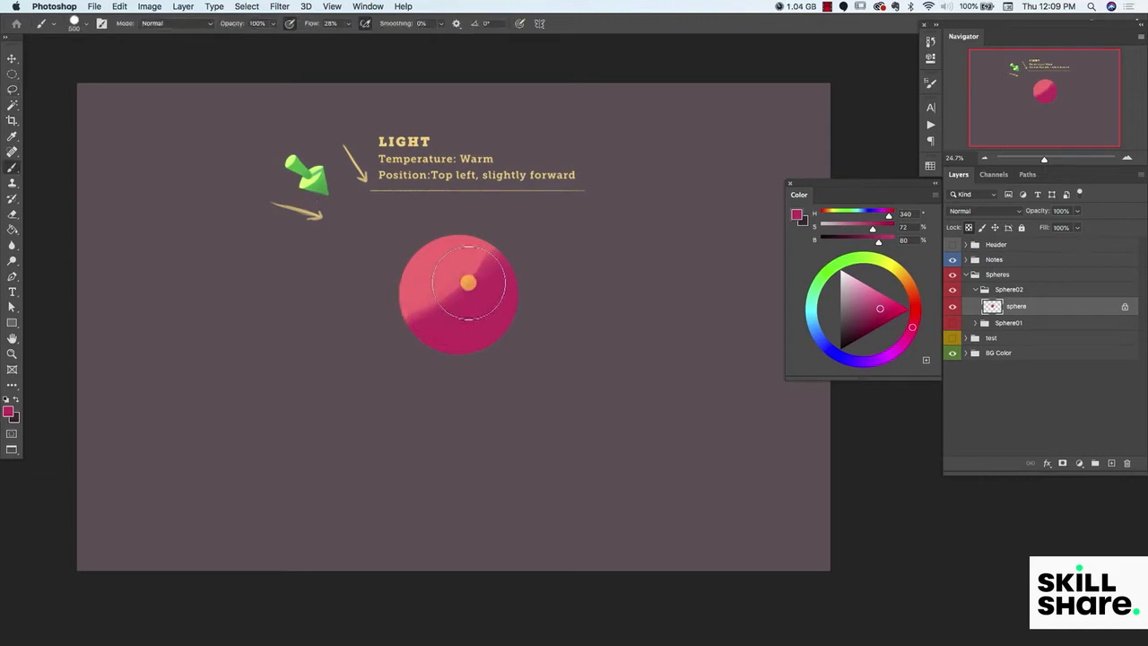
left_click(453, 289, "alt")
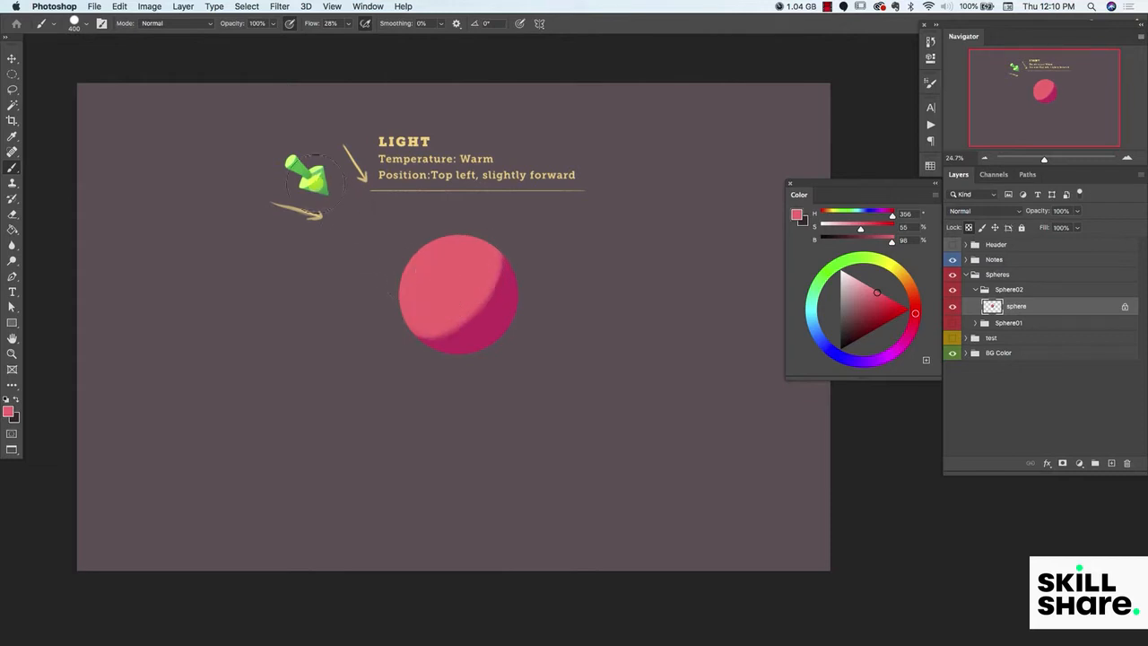
- Soften the edge between the coral light and magenta shadow with a smaller brush and intermediate pinks sampled along it
left_click(457, 320, "alt")
left_click(438, 334, "alt")
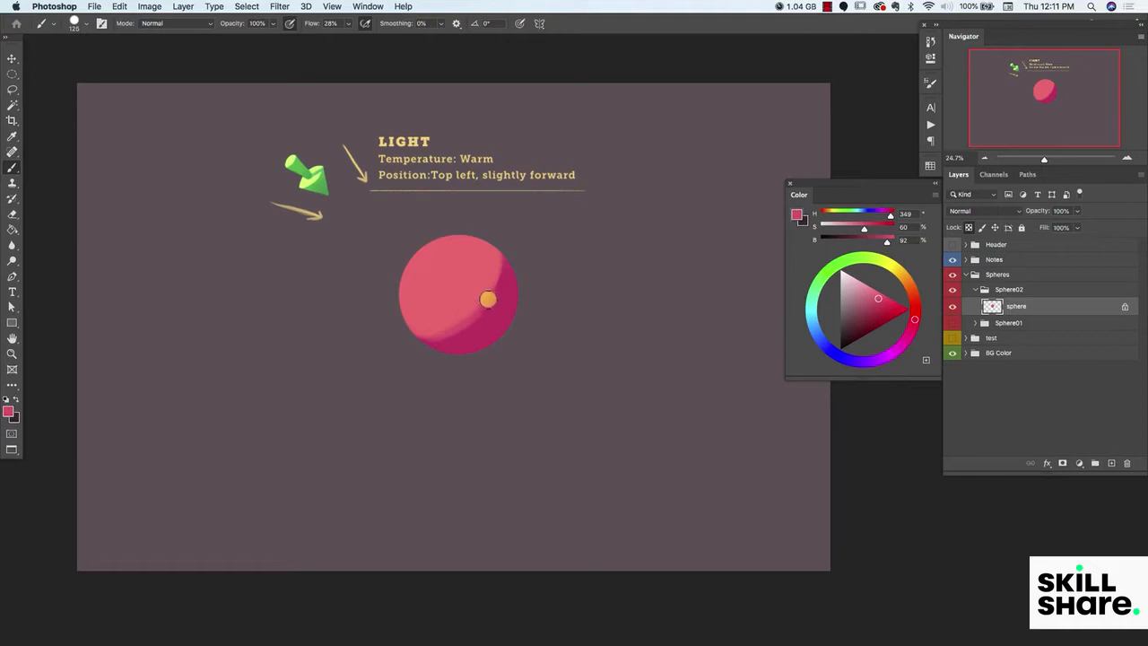
left_click(430, 331, "alt")
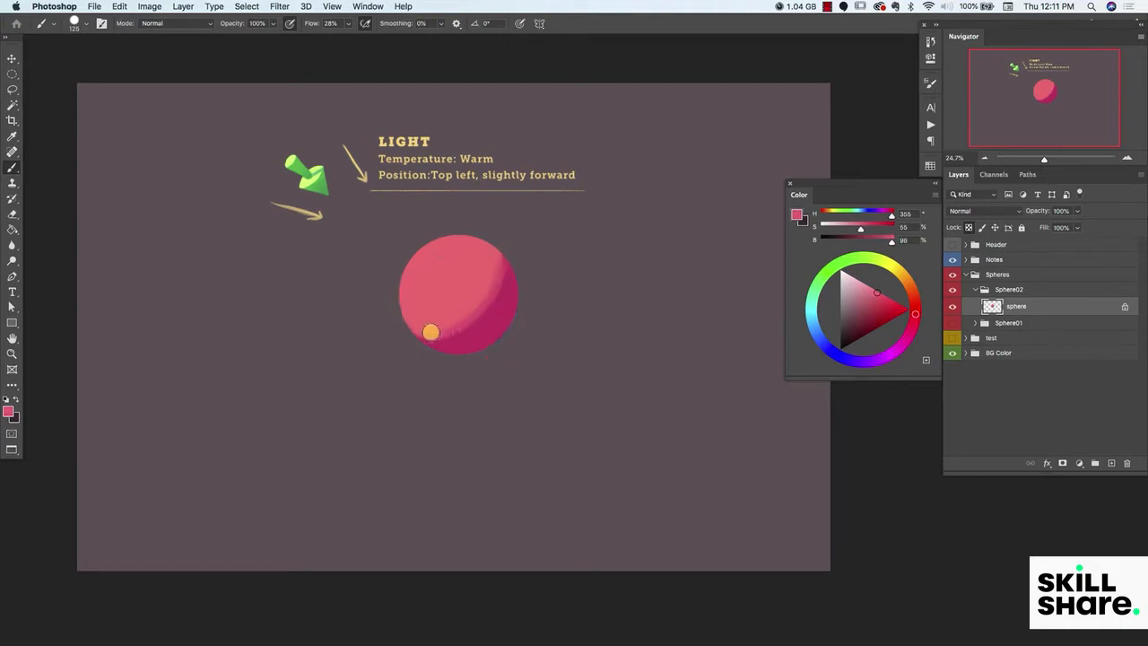
left_click(443, 335, "alt")
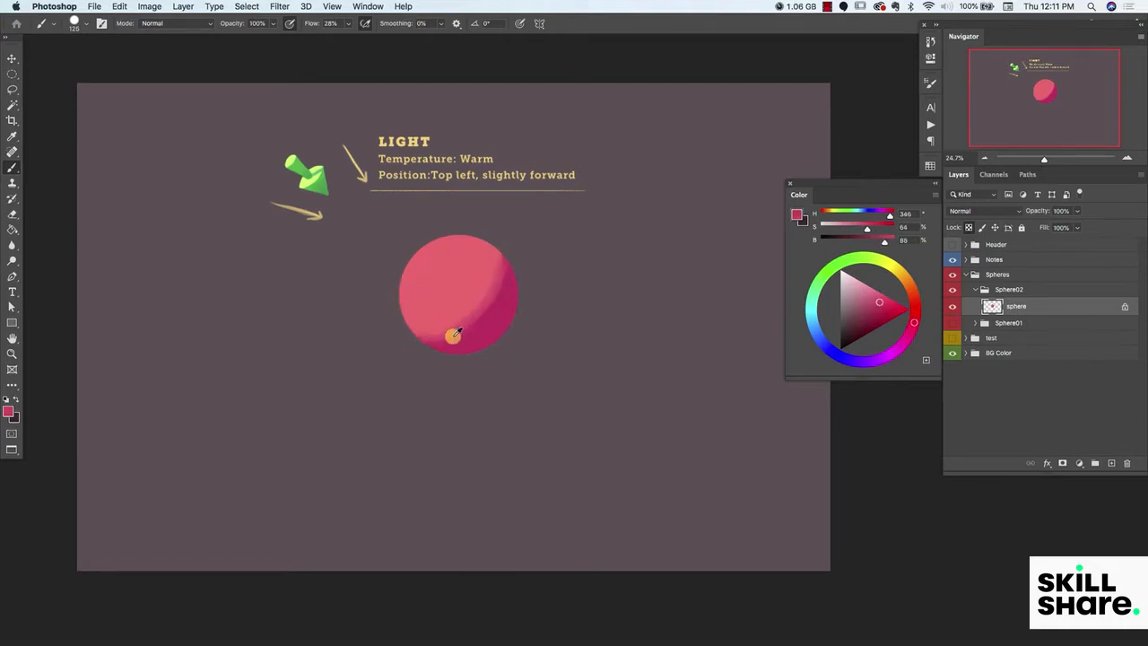
left_click(490, 309, "alt")
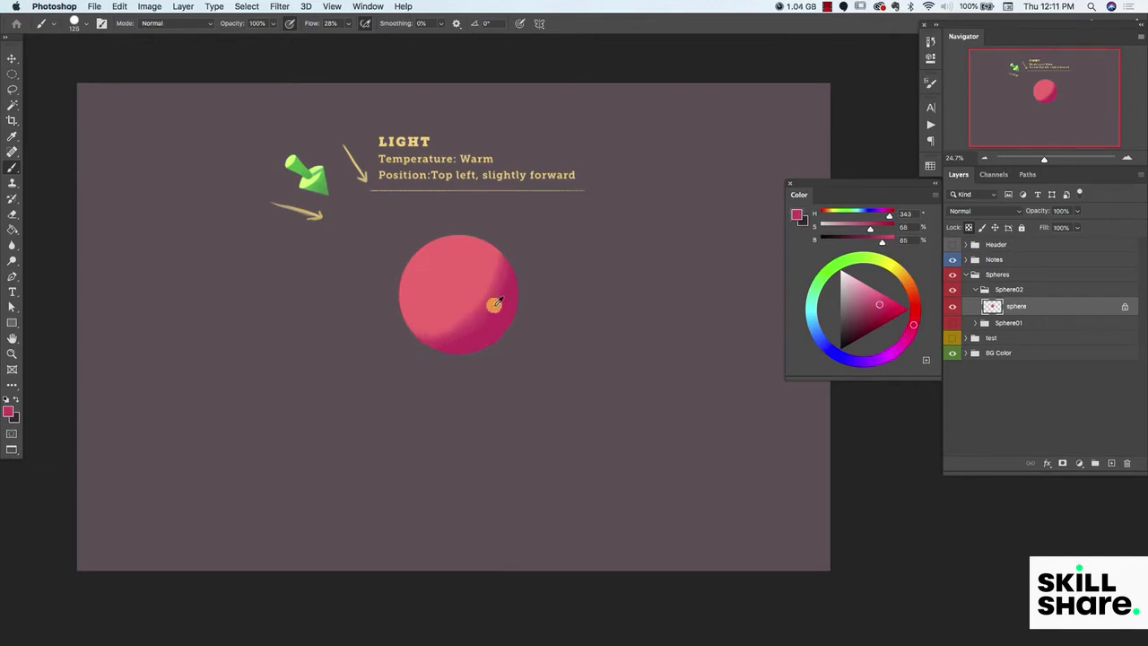
left_click(453, 326, "alt")
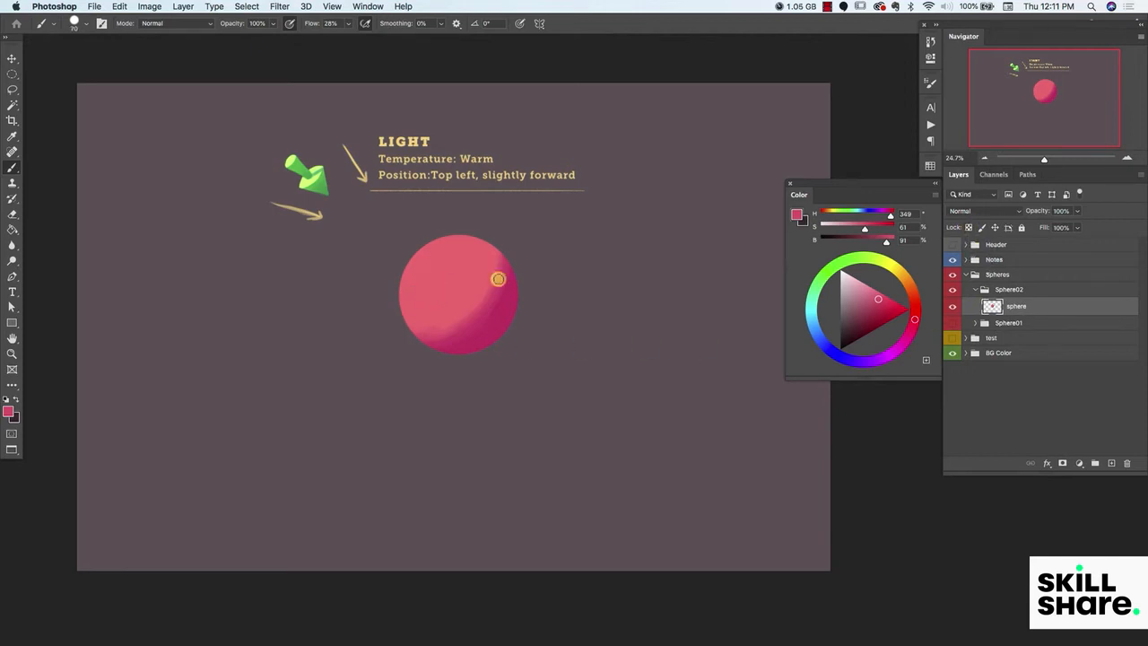
- Switch to the loish_oil pastel brush and blend the lower part of the shadow edge with sampled pinks
left_click(86, 23)
left_click(123, 269)
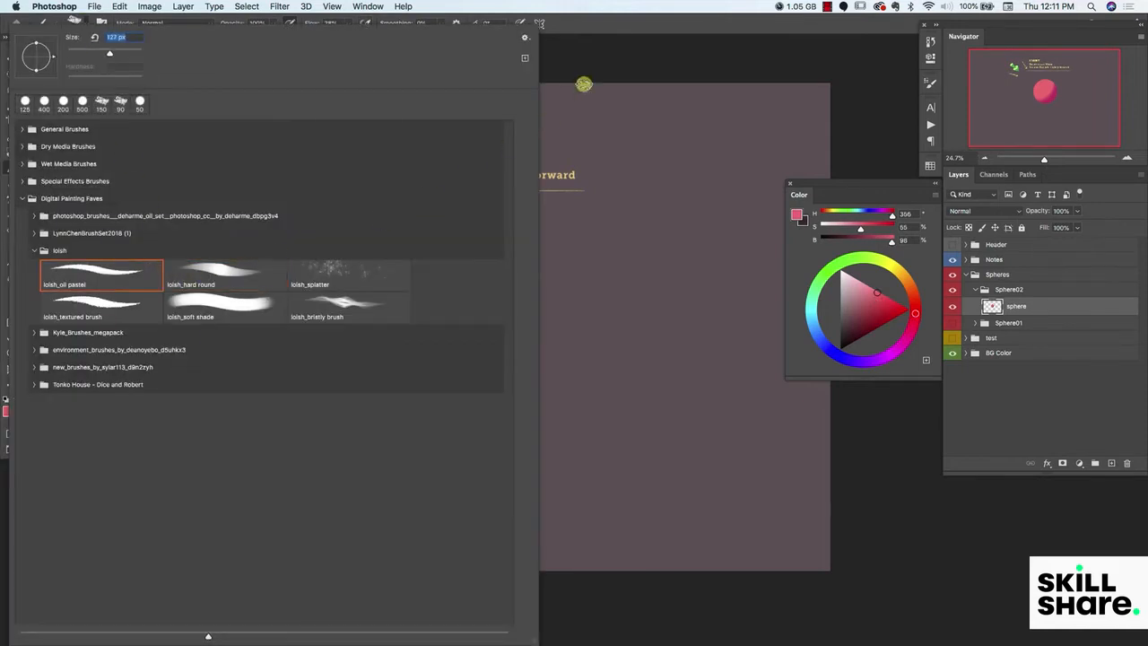
left_click(586, 24)
left_click(449, 339, "alt")
mouse_move(449, 335)
left_mouse_down()
mouse_move(426, 341)
mouse_move(440, 334)
left_mouse_up()
left_click(457, 329, "alt")
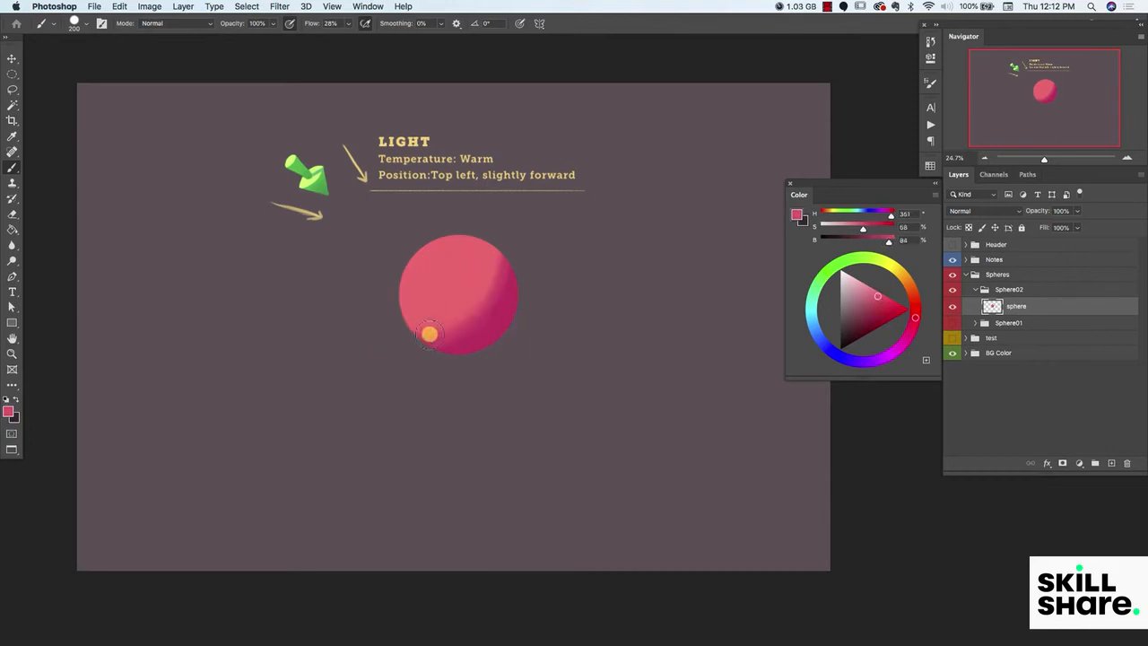
- Undo the last blending strokes and lock the sphere layer's transparent pixels
key("super+z")
left_click(968, 228)
key("alt+super+z")
key("alt+super+z")
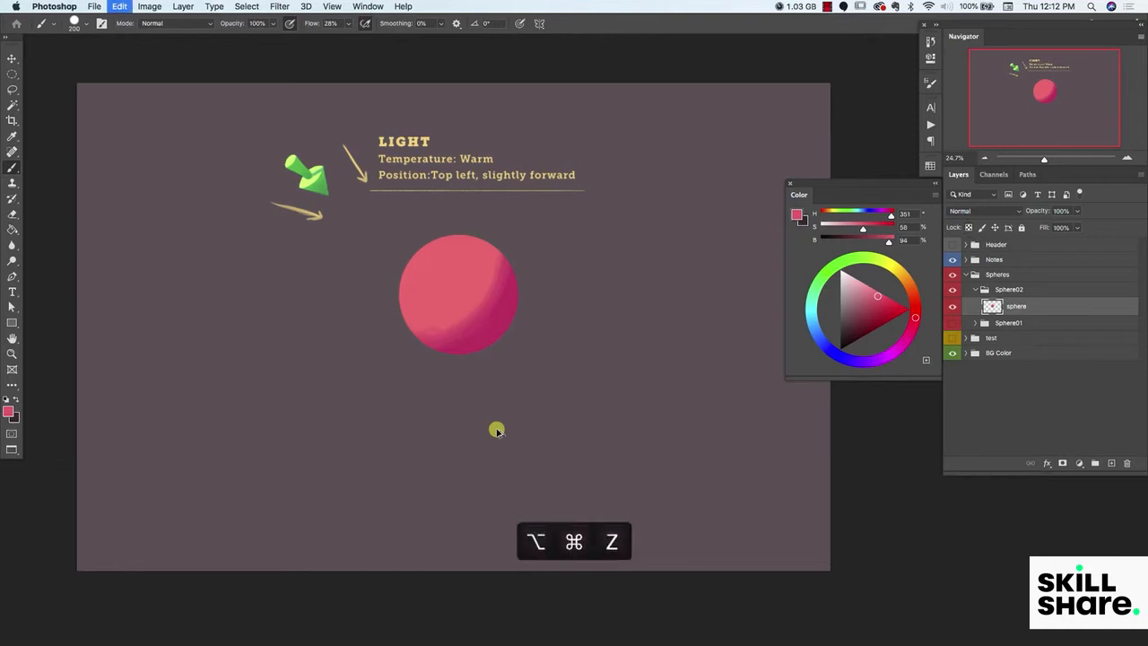
- Smooth the light-to-shadow transition across the sphere's lower half, repeatedly sampling midtone pinks and enlarging the brush from 200 to 500
left_click(454, 331, "alt")
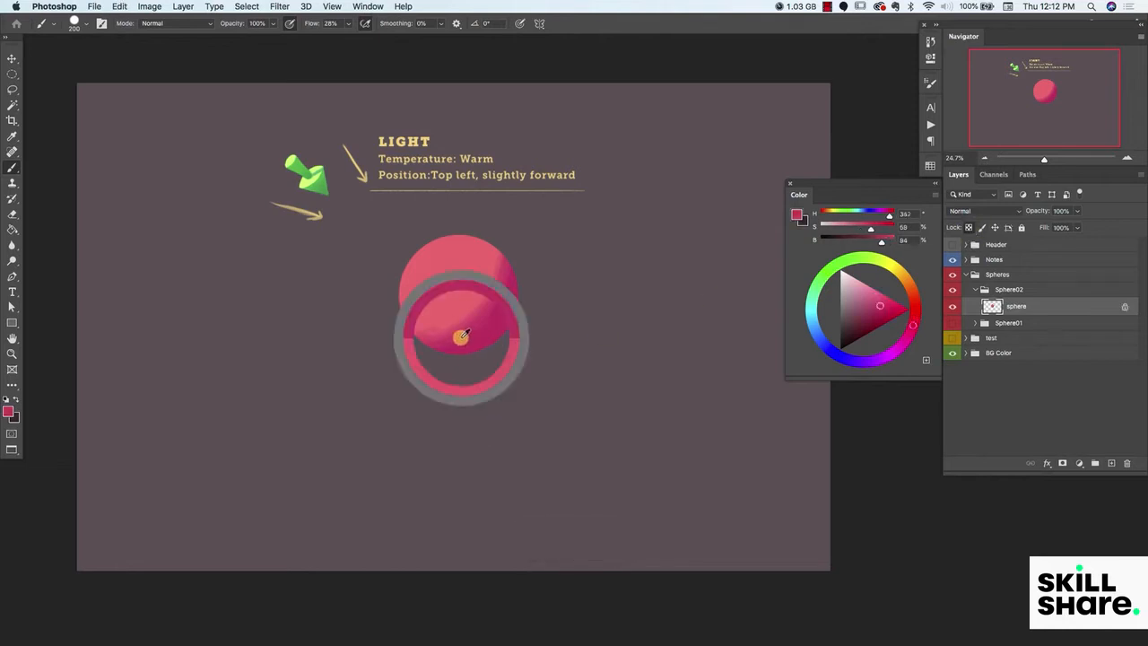
left_click(484, 310, "alt")
left_click(470, 295, "alt")
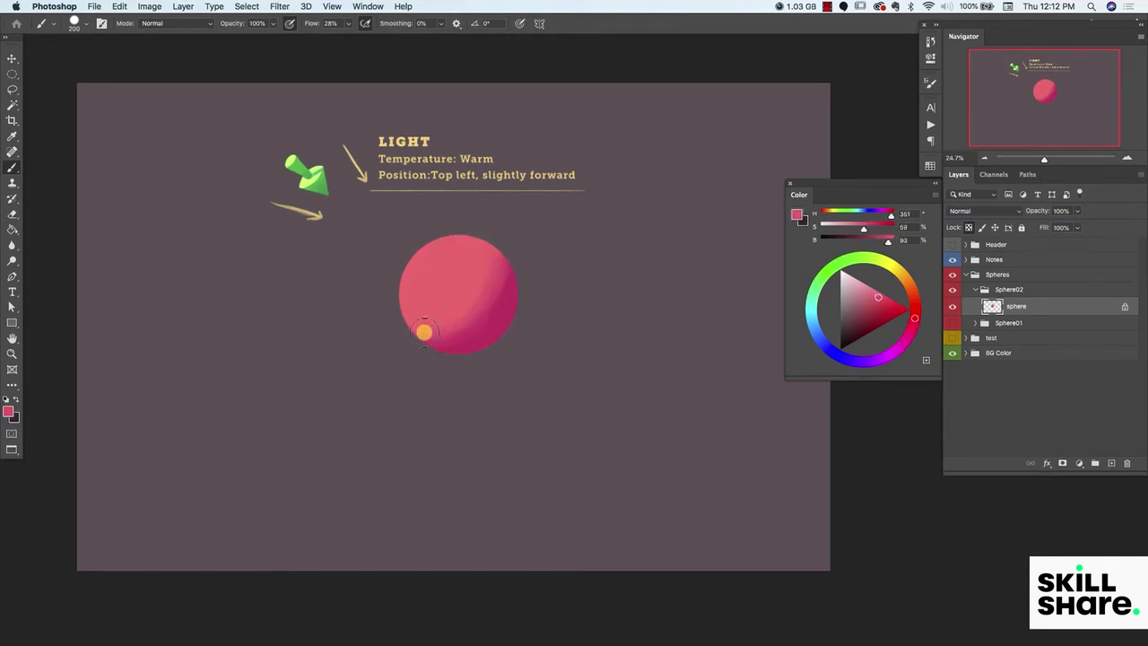
left_click(430, 324, "alt")
left_click(409, 323, "alt")
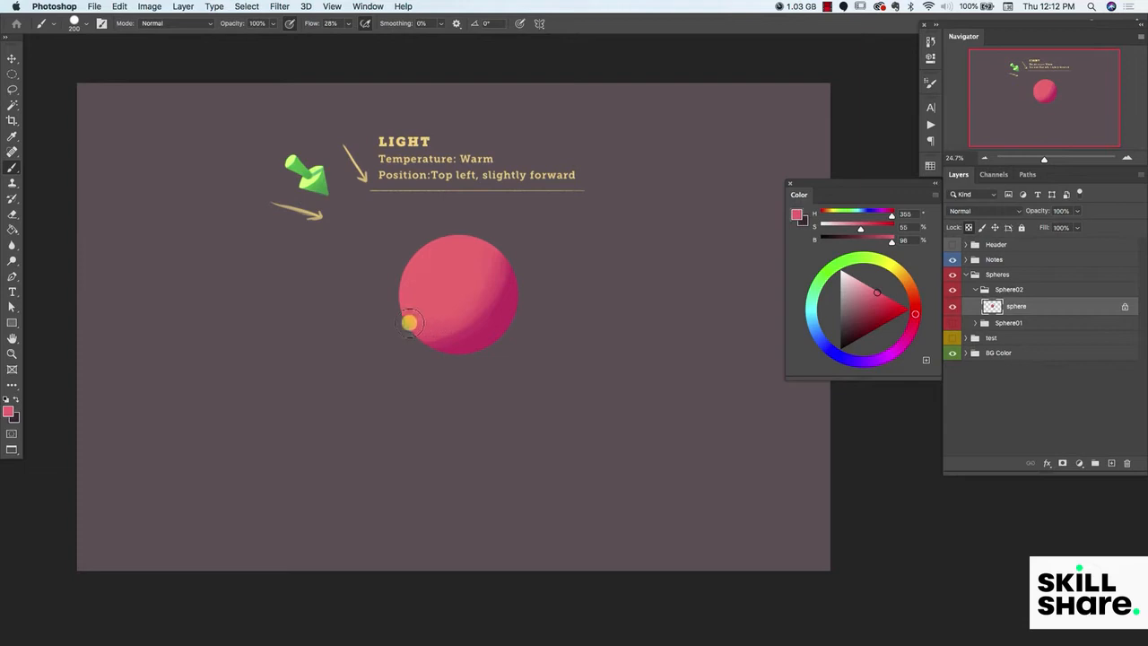
left_click(463, 329, "alt")
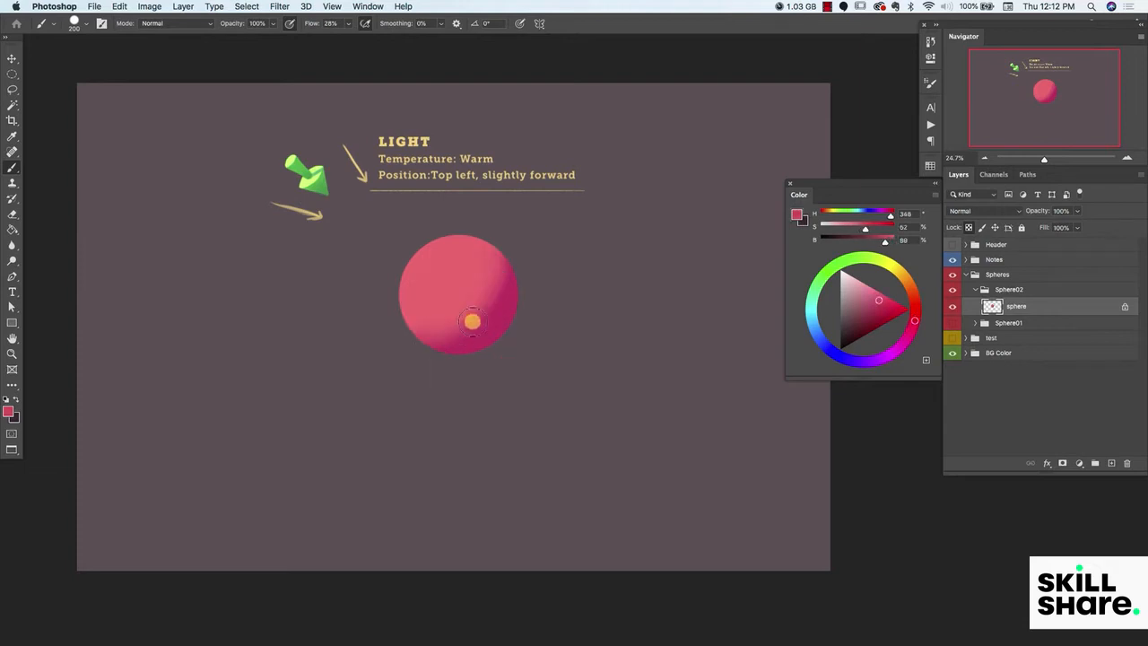
left_click(448, 327, "alt")
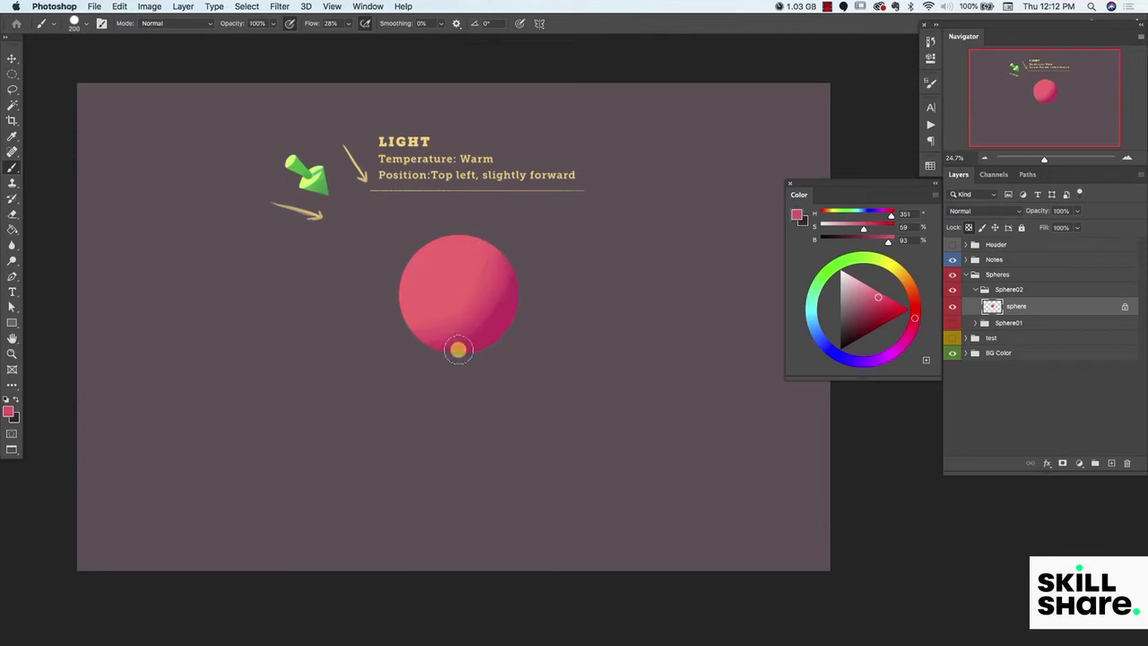
left_click(456, 335, "alt")
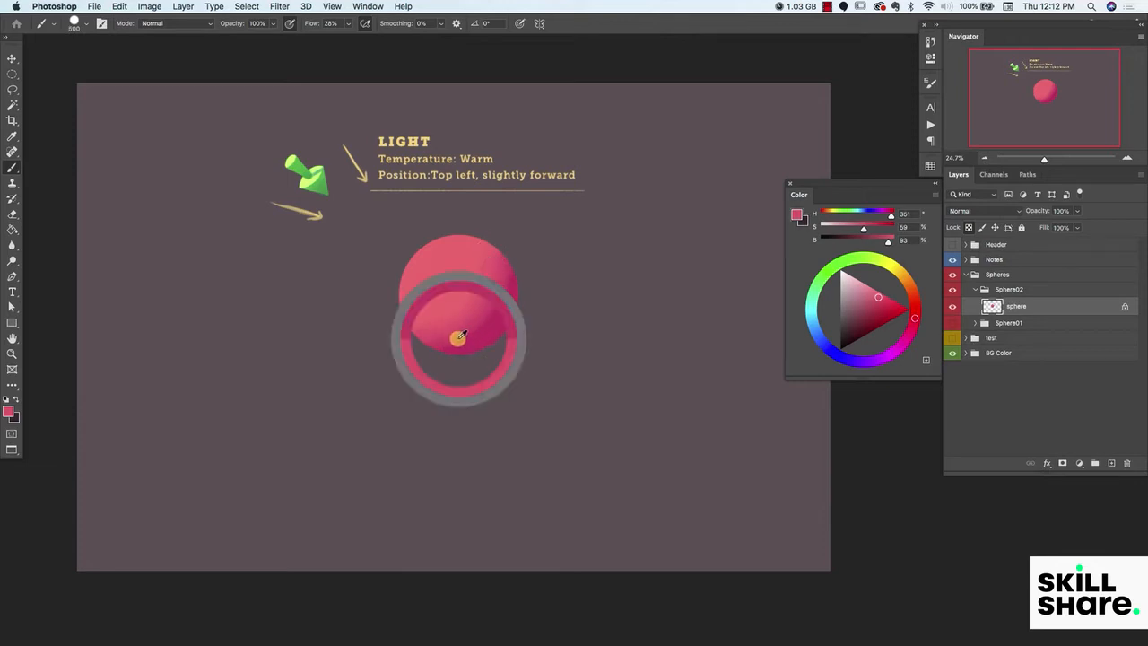
left_click(420, 344, "alt")
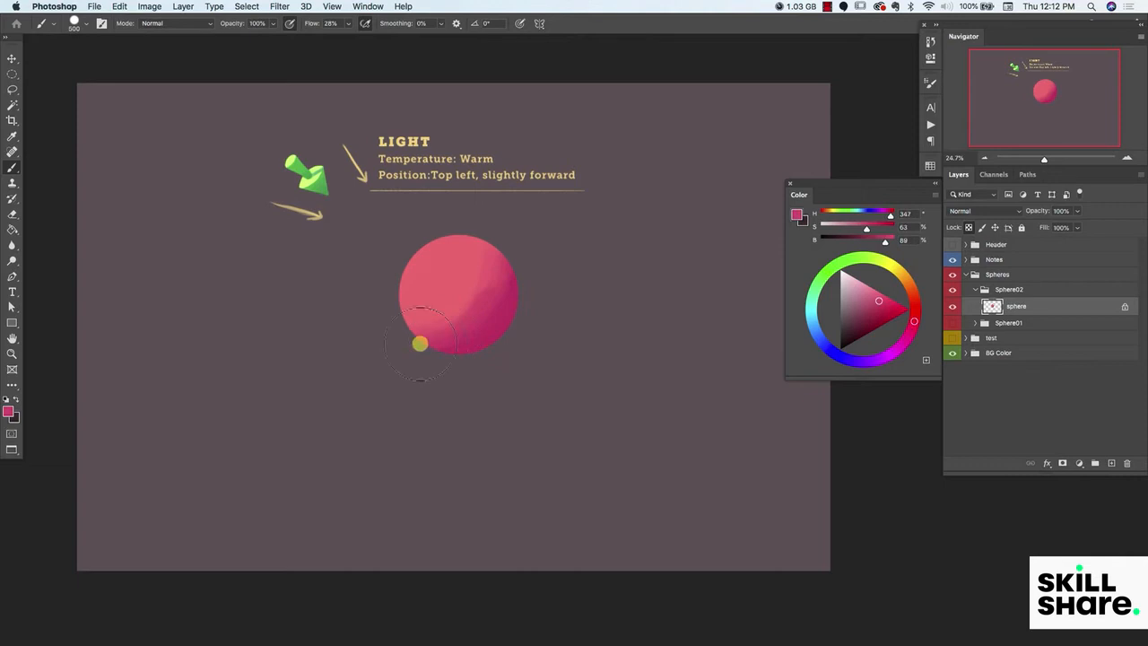
- Even out the midtones across the sphere's lower half and shadow side with the large brush, repeatedly sampling nearby pinks
left_click(454, 317, "alt")
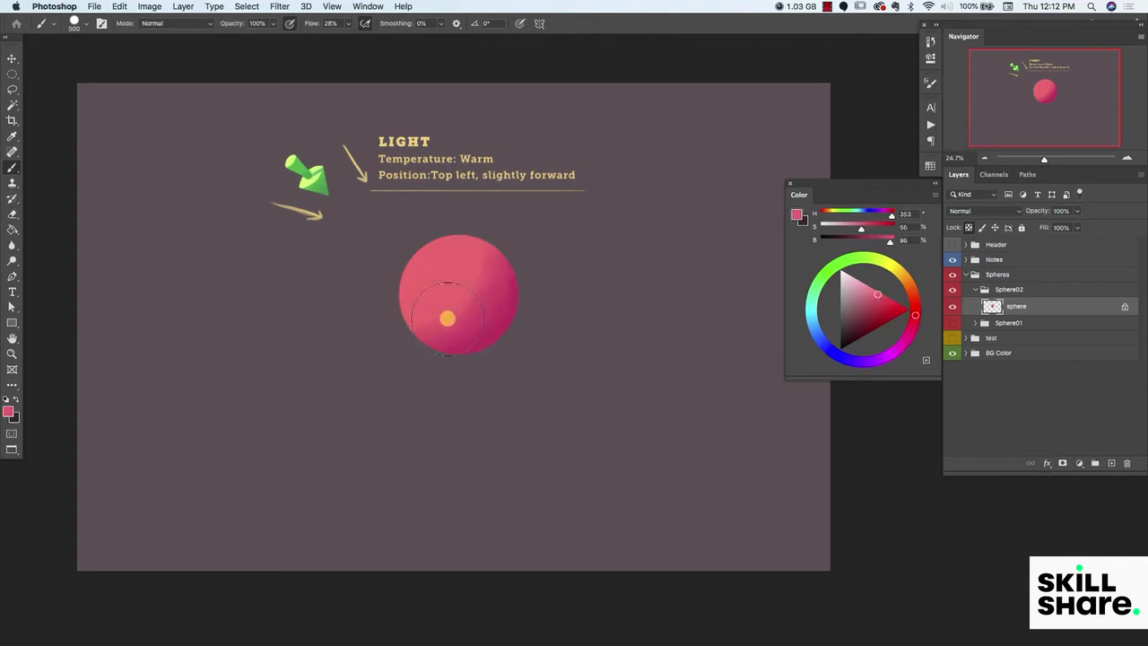
left_click(443, 315, "alt")
left_click(491, 314, "alt")
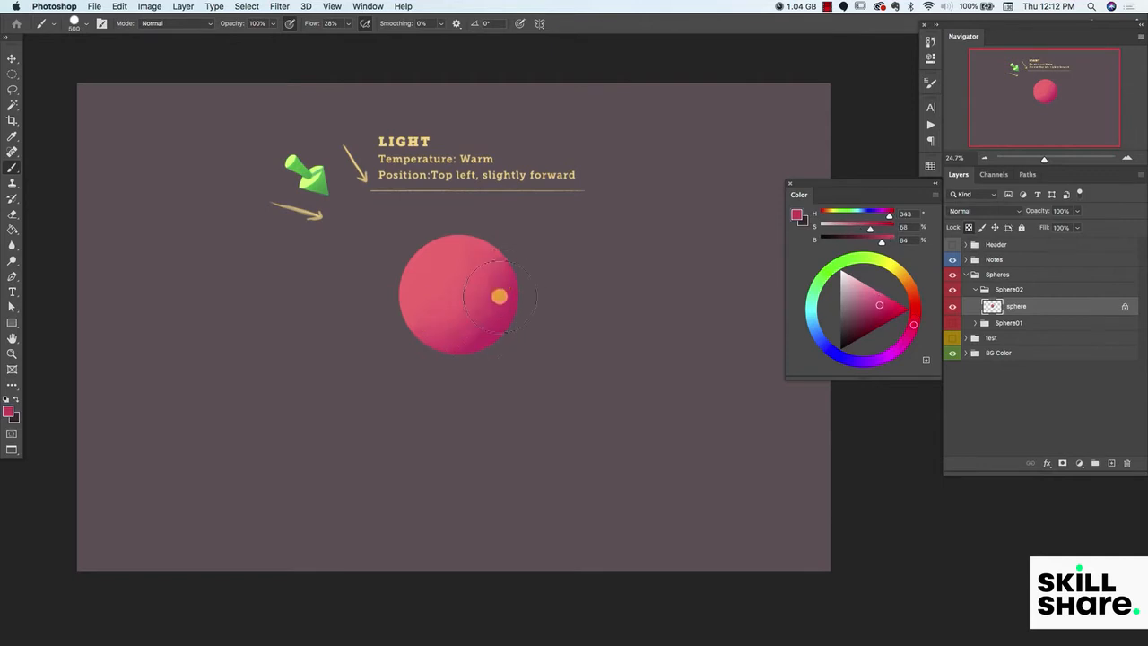
left_click(447, 323, "alt")
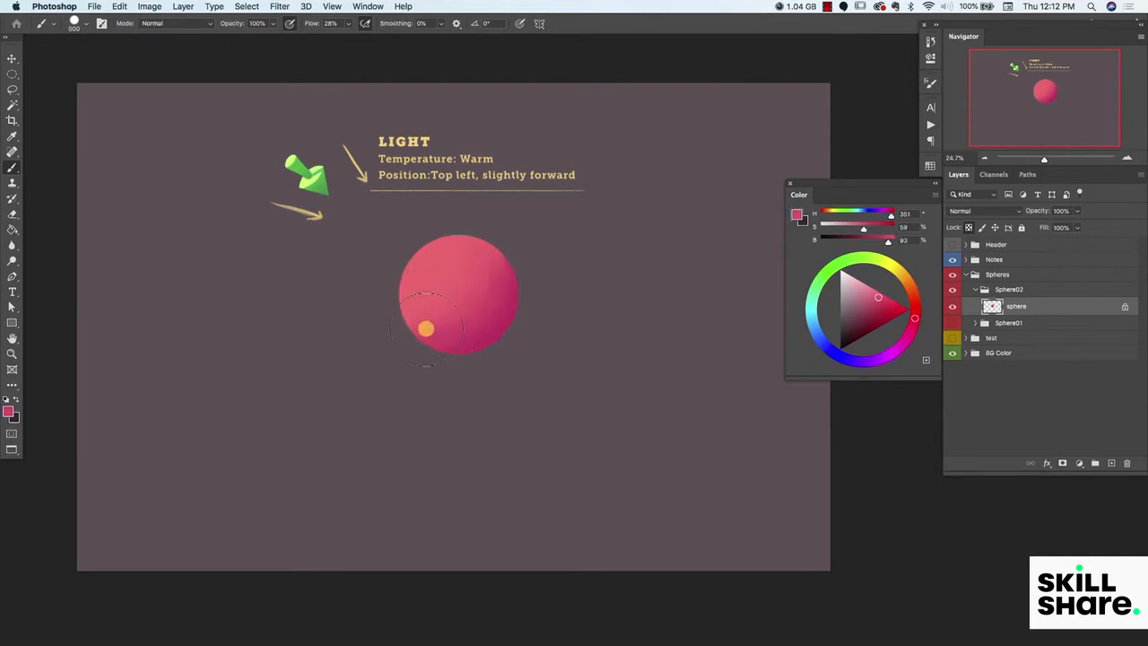
left_click(482, 304, "alt")
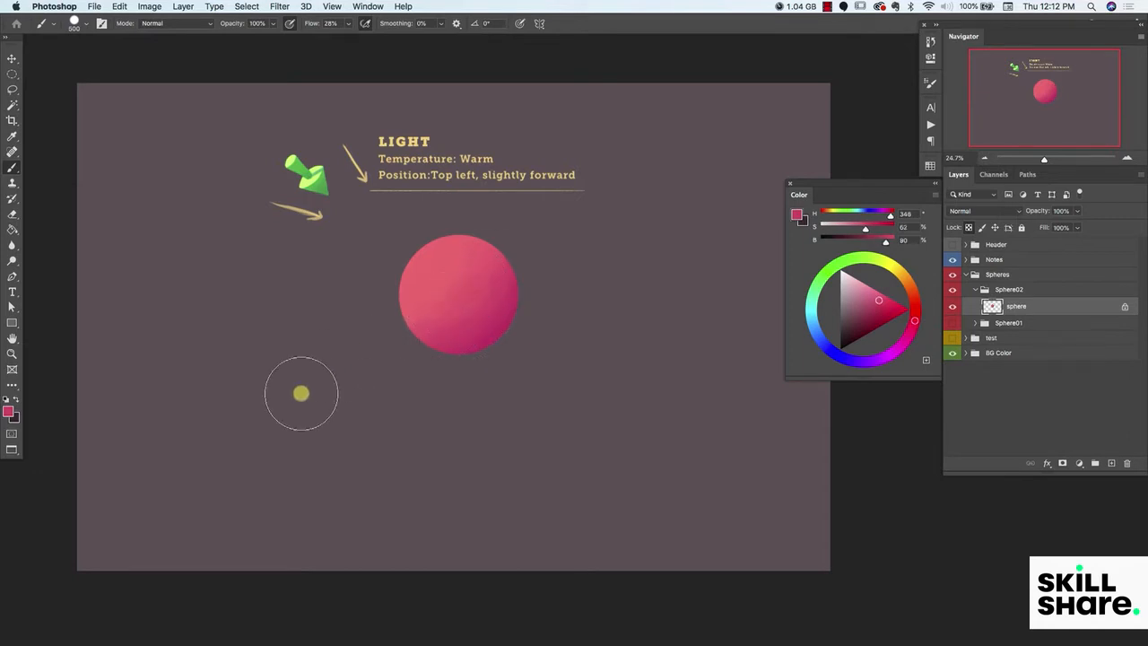
left_click(487, 329, "alt")
left_click(459, 338, "alt")
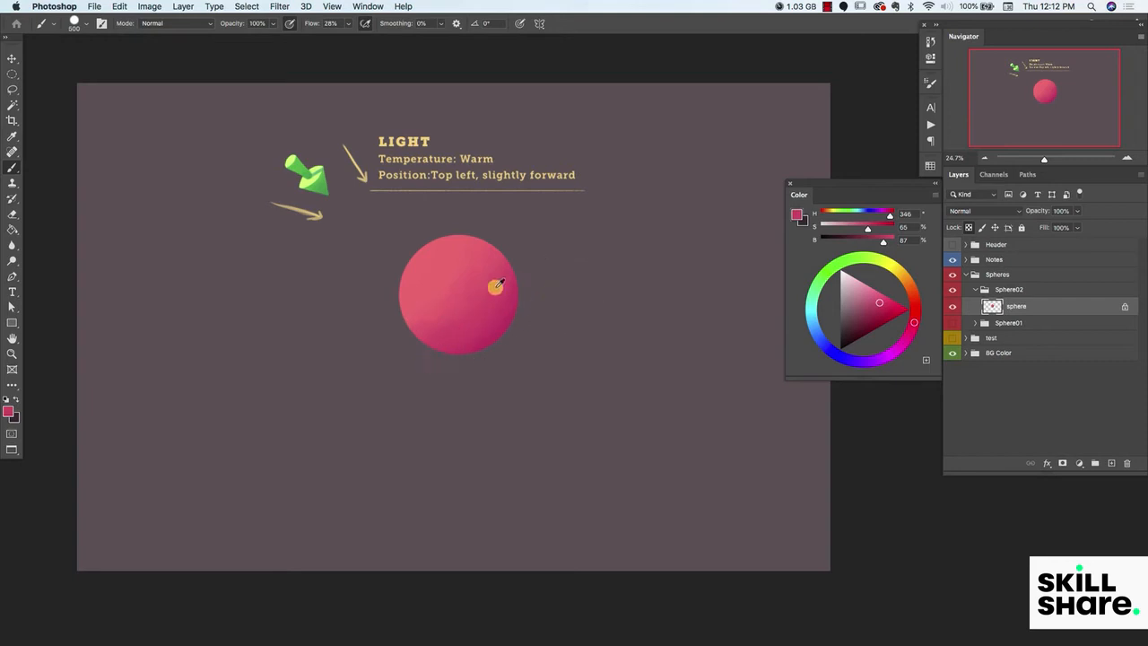
- Strengthen the magenta shadow at the sphere's lower right and blend its lower-left edge with sampled magenta and coral
left_click(505, 326, "alt")
left_click(471, 343)
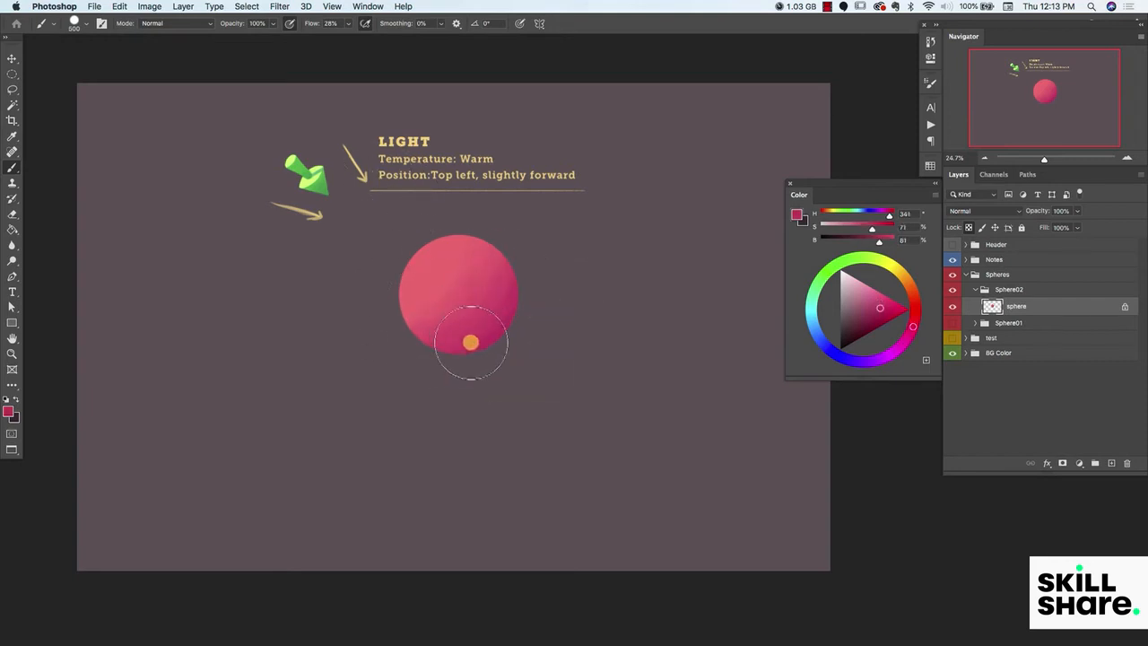
left_click(484, 307, "alt")
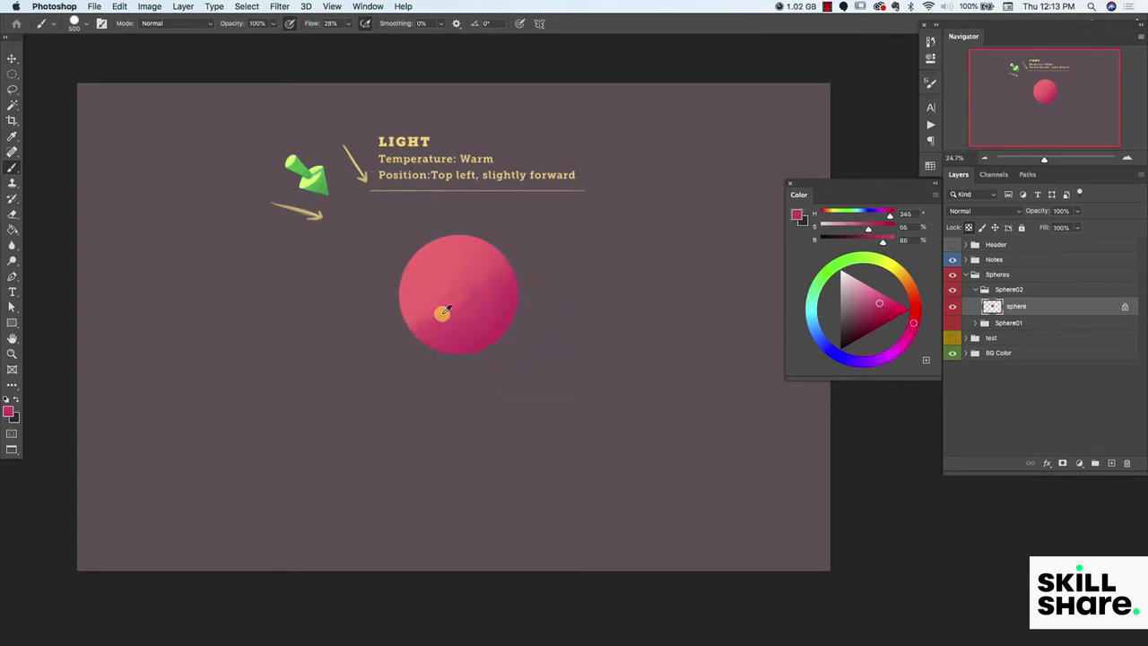
left_click(411, 313, "alt")
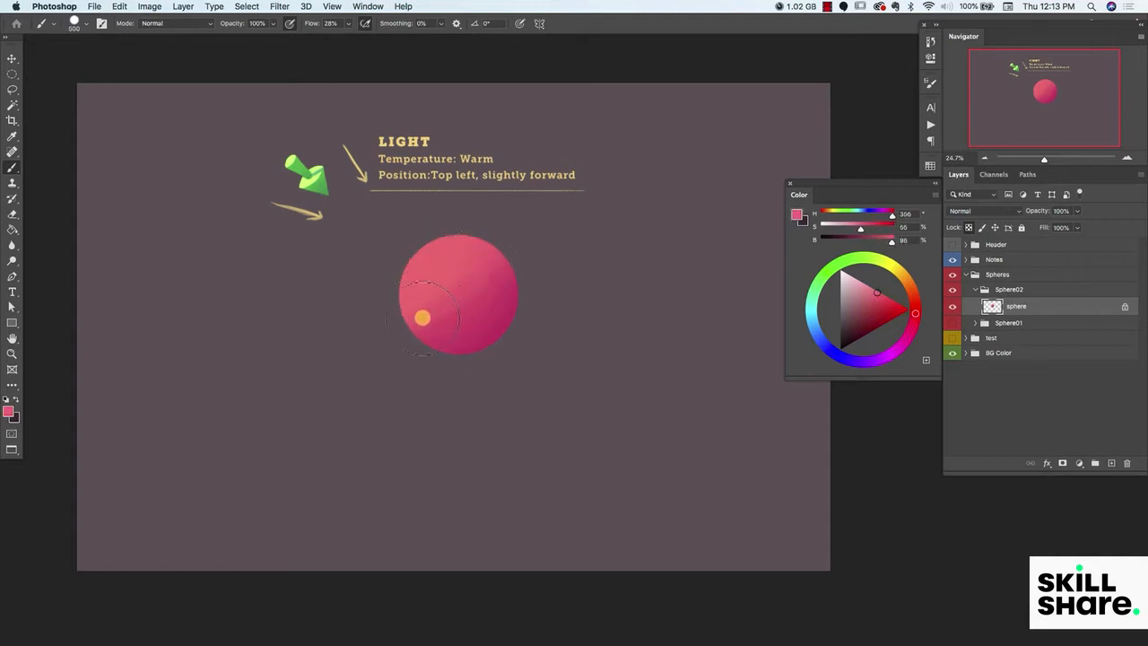
left_click(439, 333, "alt")
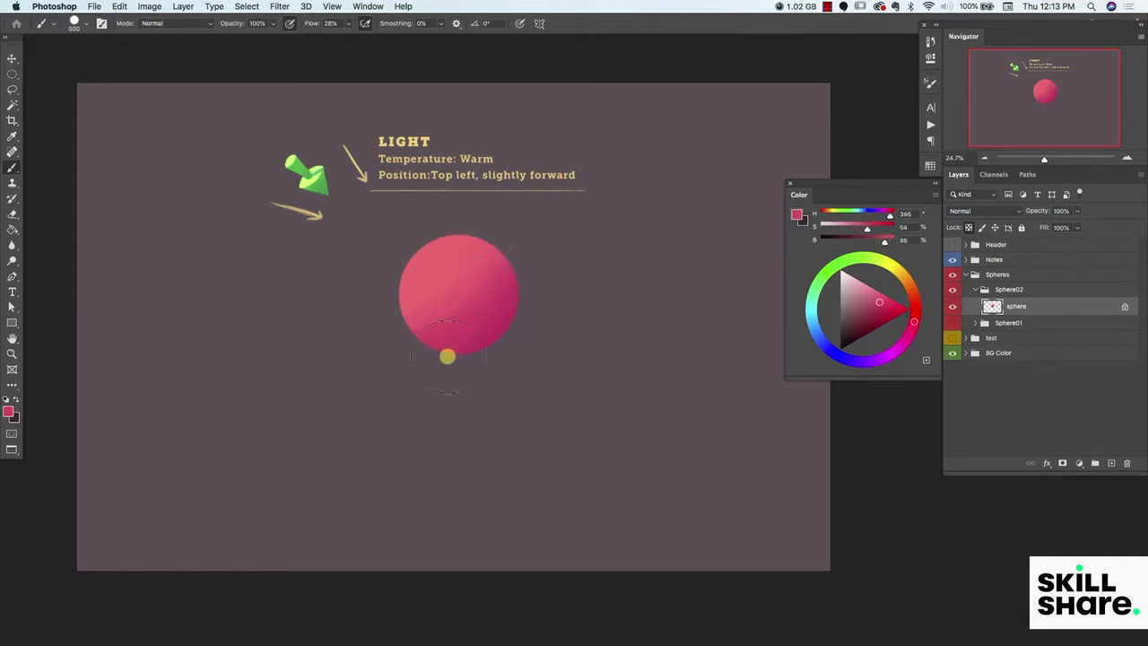
- Darken the sphere's lower-right shadow with a deeper crimson, hue 346 and brightness 74%, and soften its edge with sampled pinks
left_click_drag(879, 305, 878, 313)
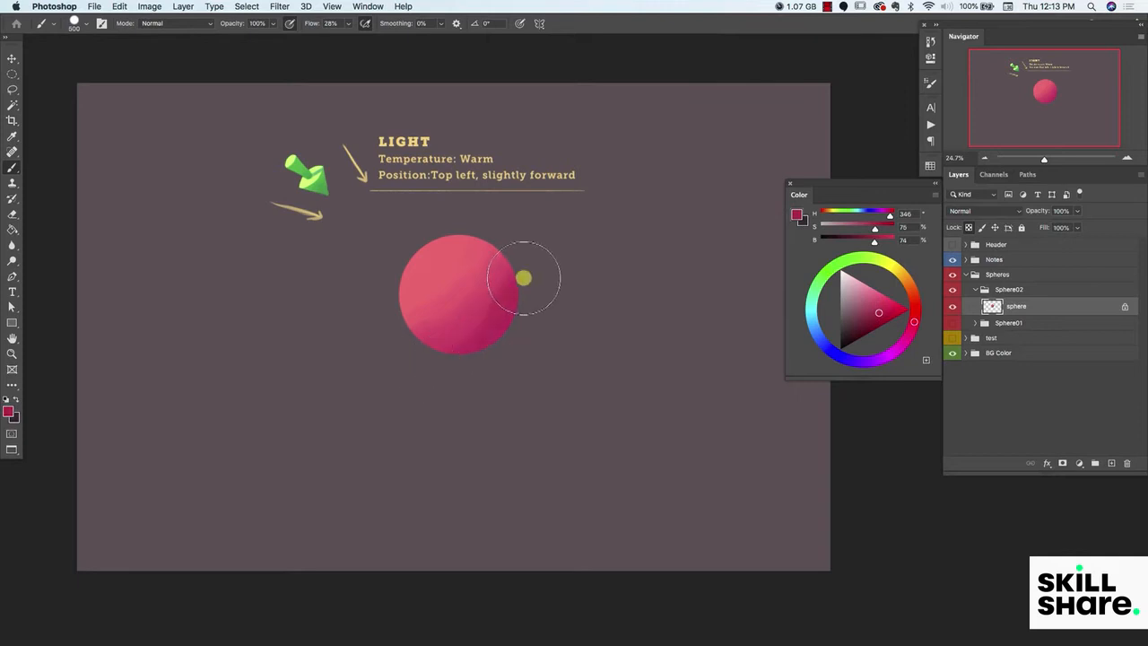
left_click_drag(507, 297, 436, 361)
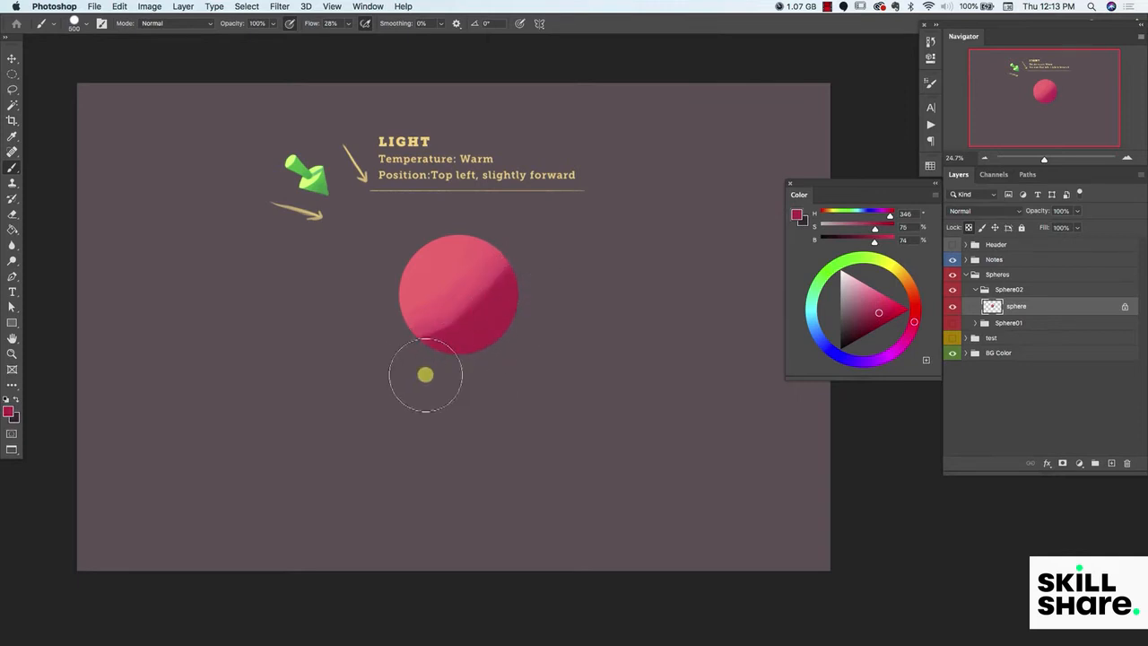
left_click(421, 334, "alt")
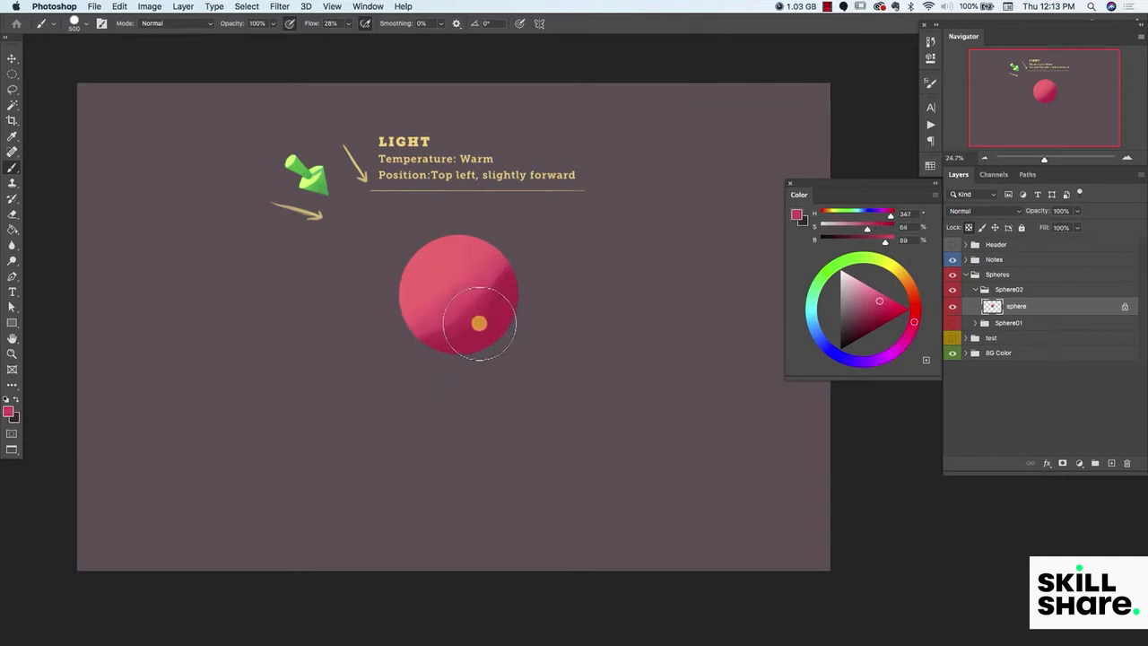
left_click(443, 326, "alt")
left_click_drag(446, 325, 497, 270)
- Blend the crimson shadow into the light with a size 250 brush, sampling midtones and corals around the sphere's centre
left_click(454, 333, "alt")
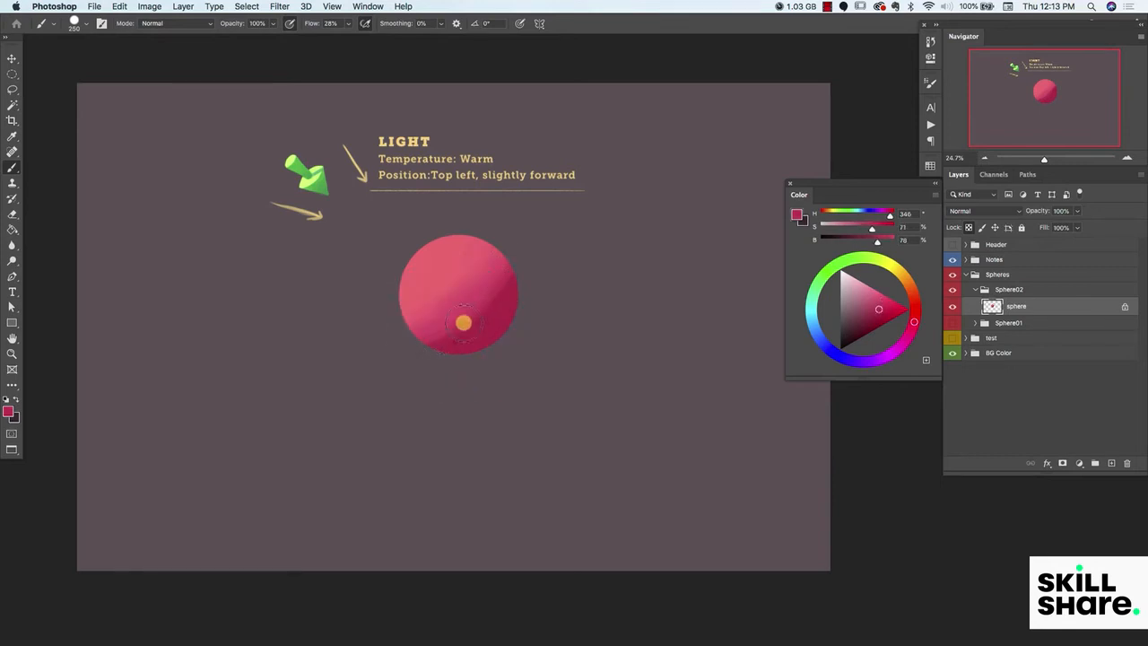
left_click(458, 314, "alt")
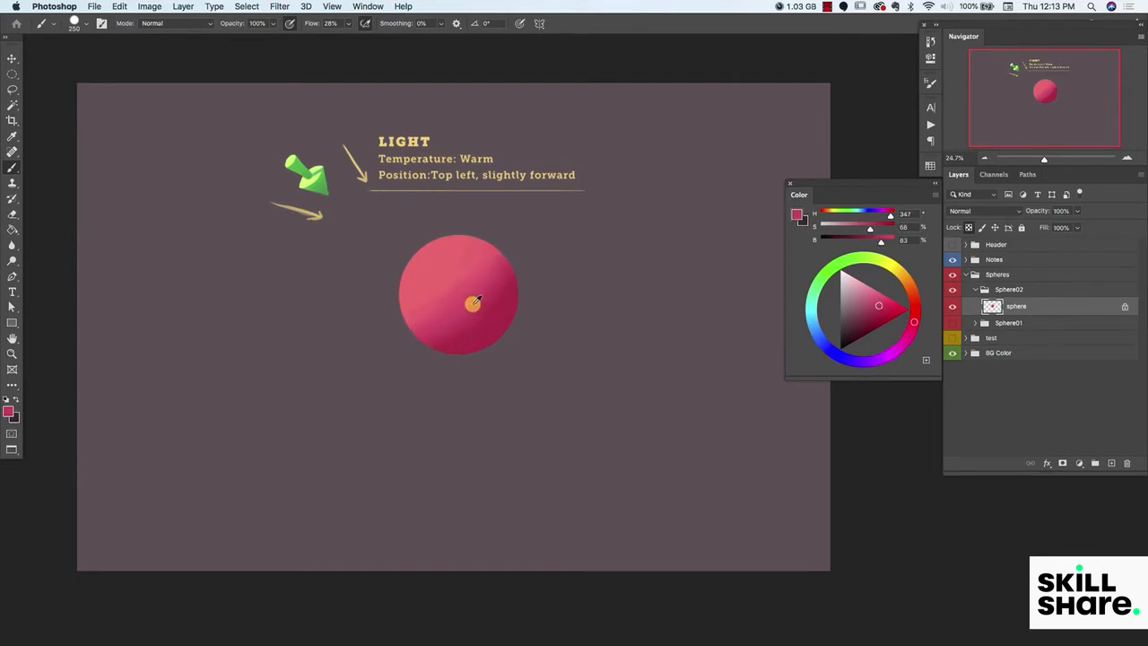
left_click(459, 311, "alt")
left_click(453, 280, "alt")
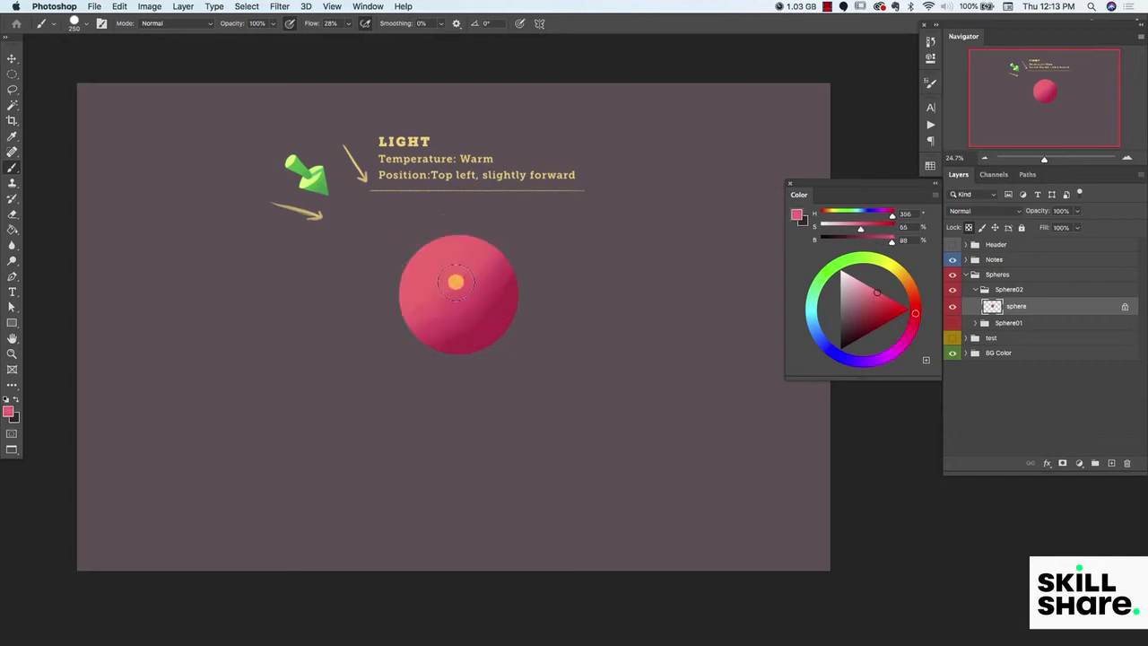
left_click(443, 284, "alt")
left_click_drag(443, 287, 435, 308)
left_click(479, 279, "alt")
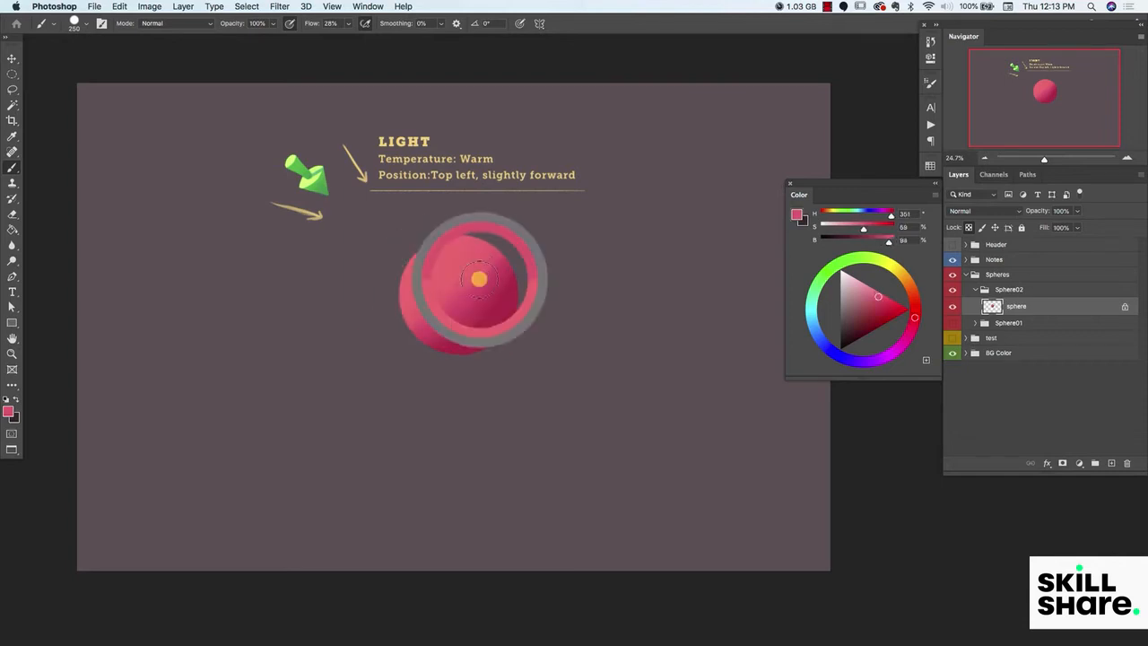
left_click(451, 305, "alt")
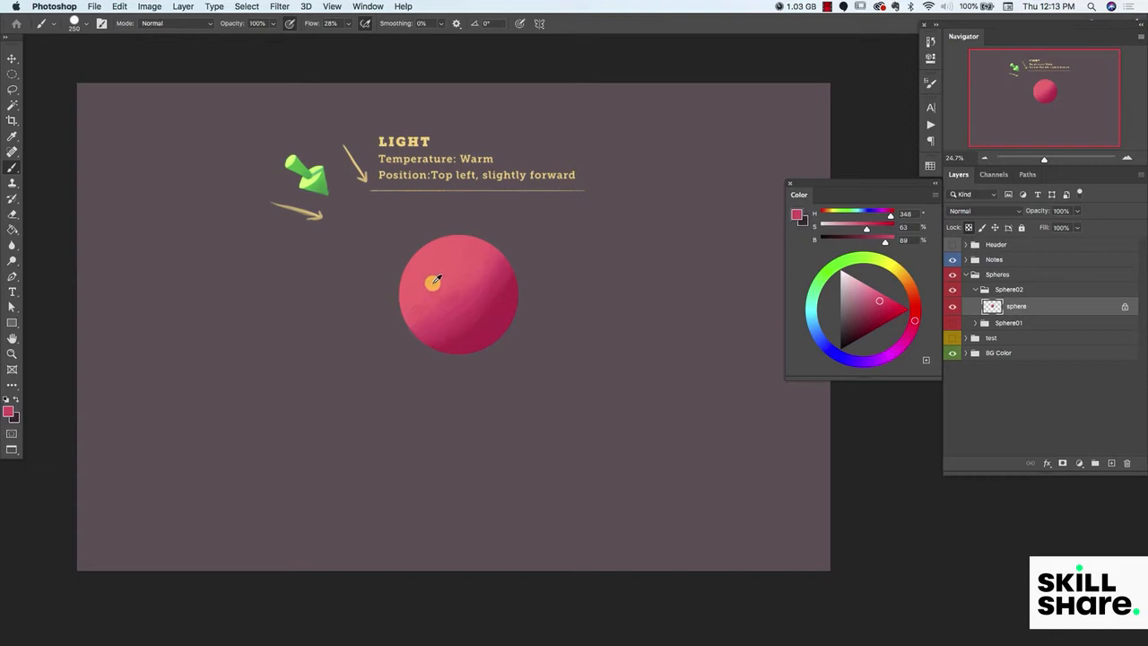
left_click(466, 284, "alt")
left_click_drag(433, 354, 456, 341)
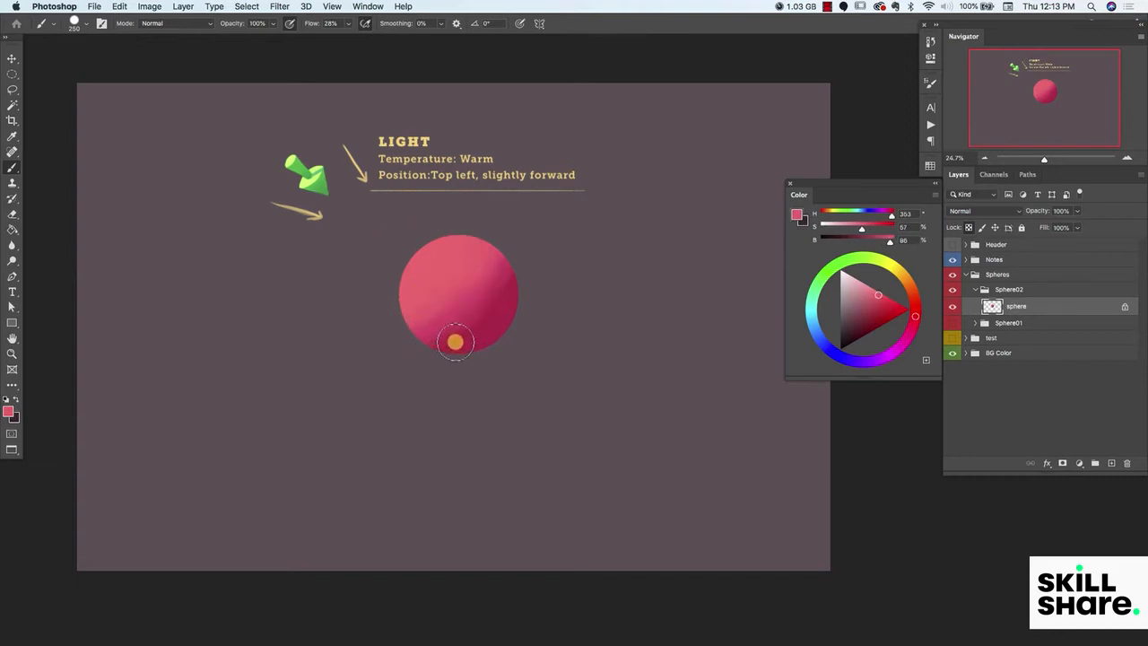
- Refine the centre of the light-to-shadow transition by alternately sampling the coral light and the deeper pink beside it
left_click(449, 280, "alt")
left_click(483, 303, "alt")
left_click(448, 285, "alt")
left_click(479, 302, "alt")
left_click(444, 285, "alt")
left_click(472, 301, "alt")
left_click(437, 277, "alt")
left_click(476, 309, "alt")
left_click(473, 313, "alt")
left_click(459, 301, "alt")
- Smooth the full diagonal shadow edge from the sphere's lower left to its upper right with sampled midtone pinks
left_click(453, 330, "alt")
mouse_move(433, 339)
left_mouse_down()
mouse_move(475, 323)
mouse_move(453, 339)
mouse_move(509, 277)
mouse_move(495, 304)
mouse_move(439, 342)
mouse_move(449, 305)
mouse_move(430, 321)
mouse_move(482, 281)
mouse_move(503, 233)
left_mouse_up()
left_click(454, 338, "alt")
left_click(448, 303, "alt")
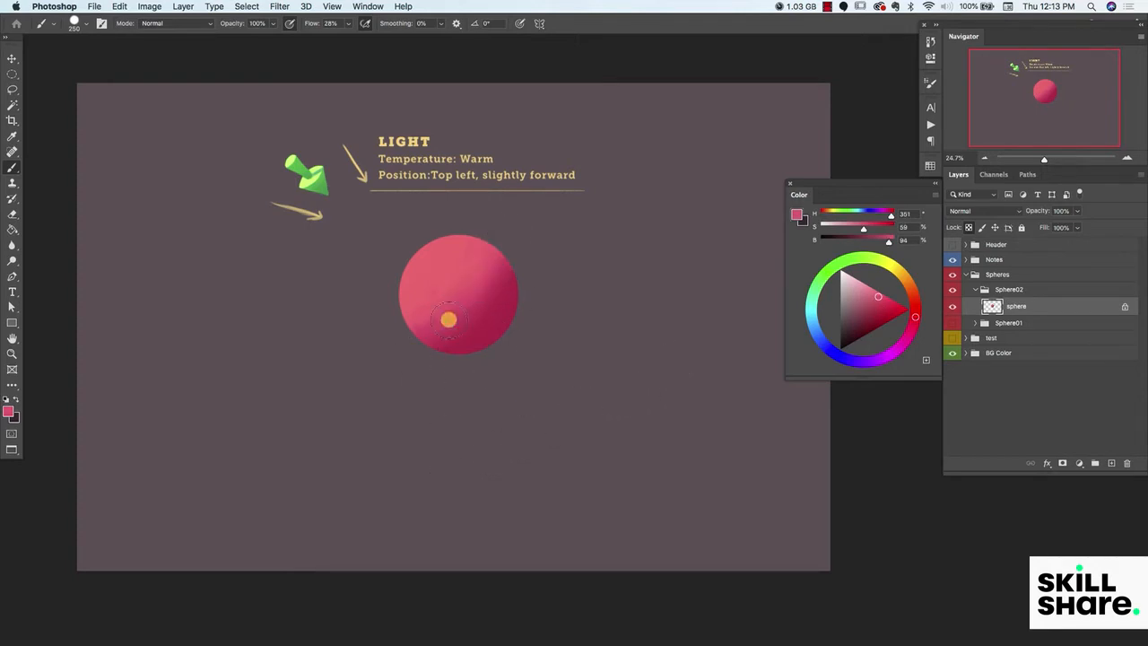
left_click(478, 304, "alt")
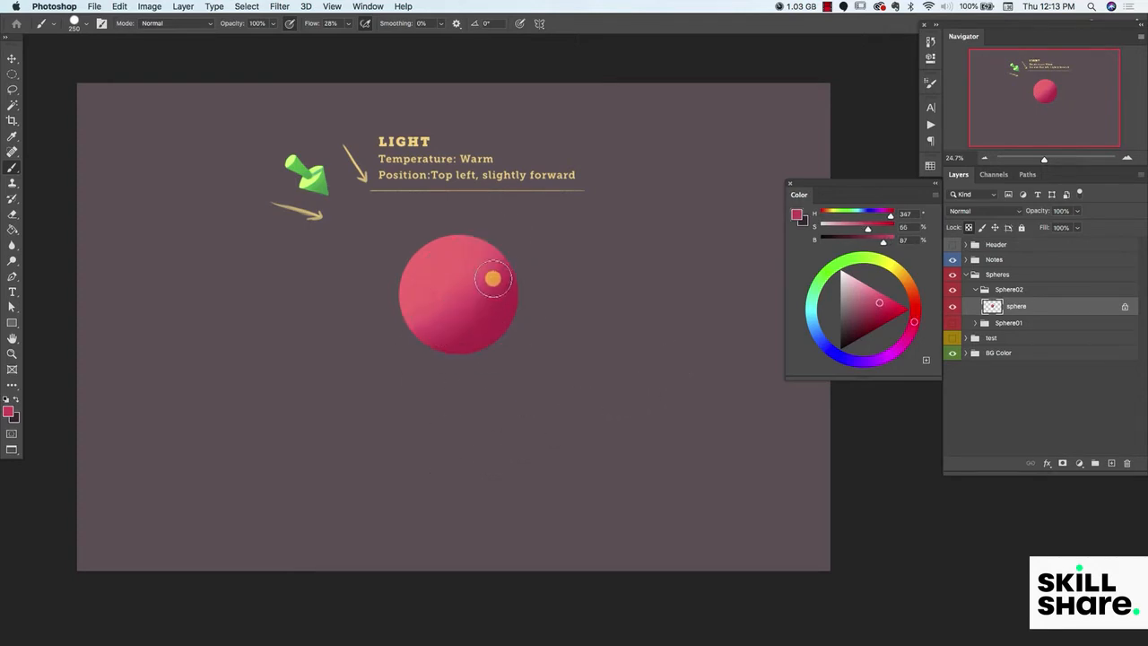
left_click(493, 277, "alt")
mouse_move(496, 244)
left_mouse_down()
mouse_move(463, 315)
mouse_move(469, 306)
mouse_move(488, 328)
mouse_move(413, 348)
left_mouse_up()
left_click(487, 332, "alt")
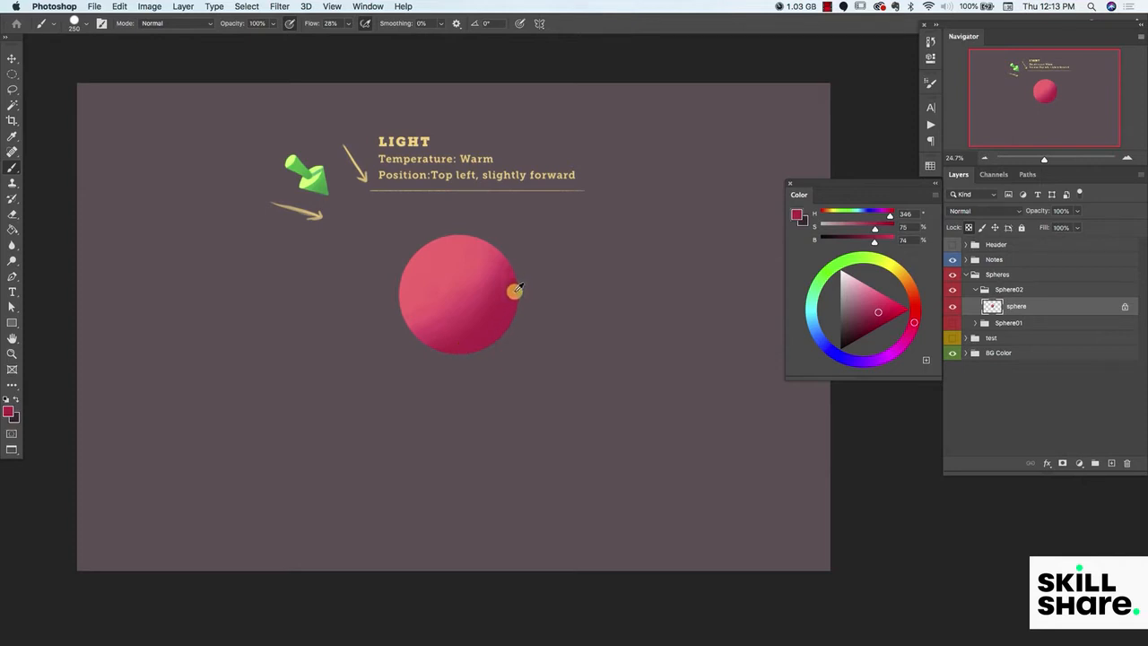
- Paint a cool blue rim on the sphere's right edge with a size 300 brush at saturation 58%, brightness 82%, and undo the last stroke
left_click(518, 288, "alt")
left_click(819, 335)
left_click(869, 301)
left_click(512, 311, "alt")
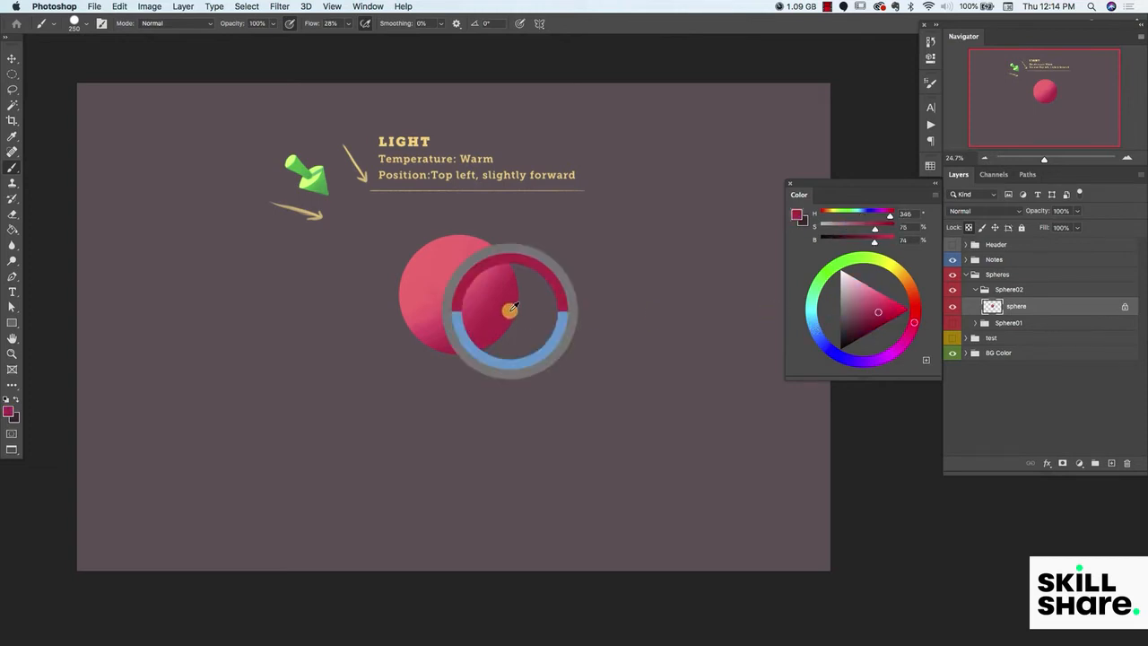
left_click_drag(867, 311, 816, 331)
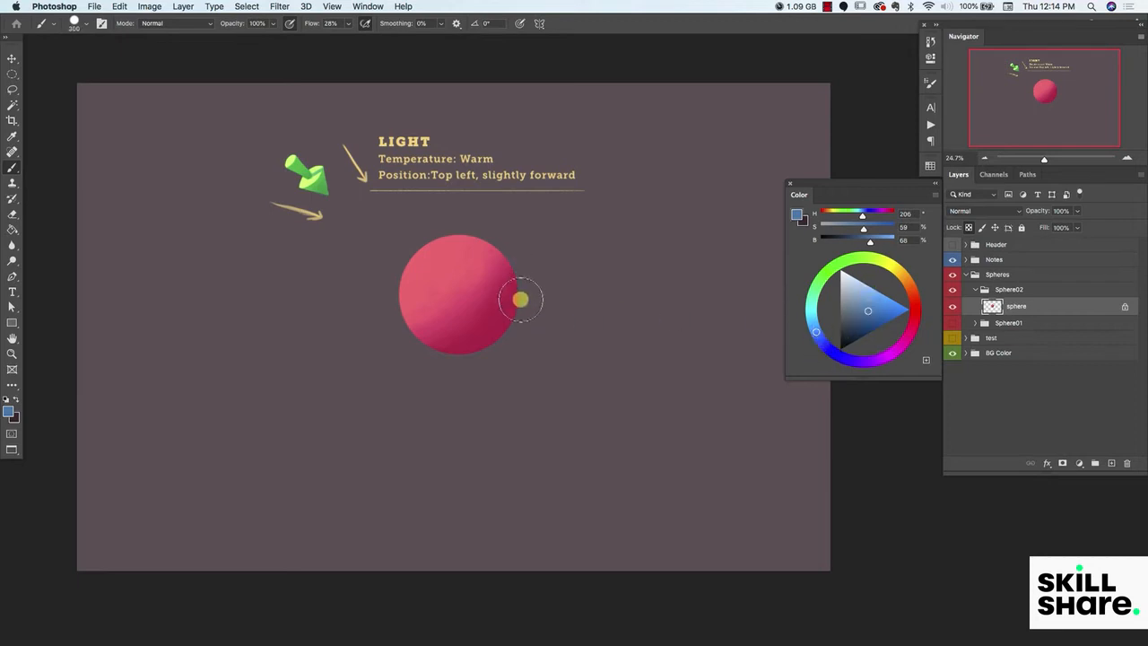
mouse_move(520, 295)
left_mouse_down()
mouse_move(514, 321)
mouse_move(515, 264)
mouse_move(514, 337)
left_mouse_up()
left_click(872, 303)
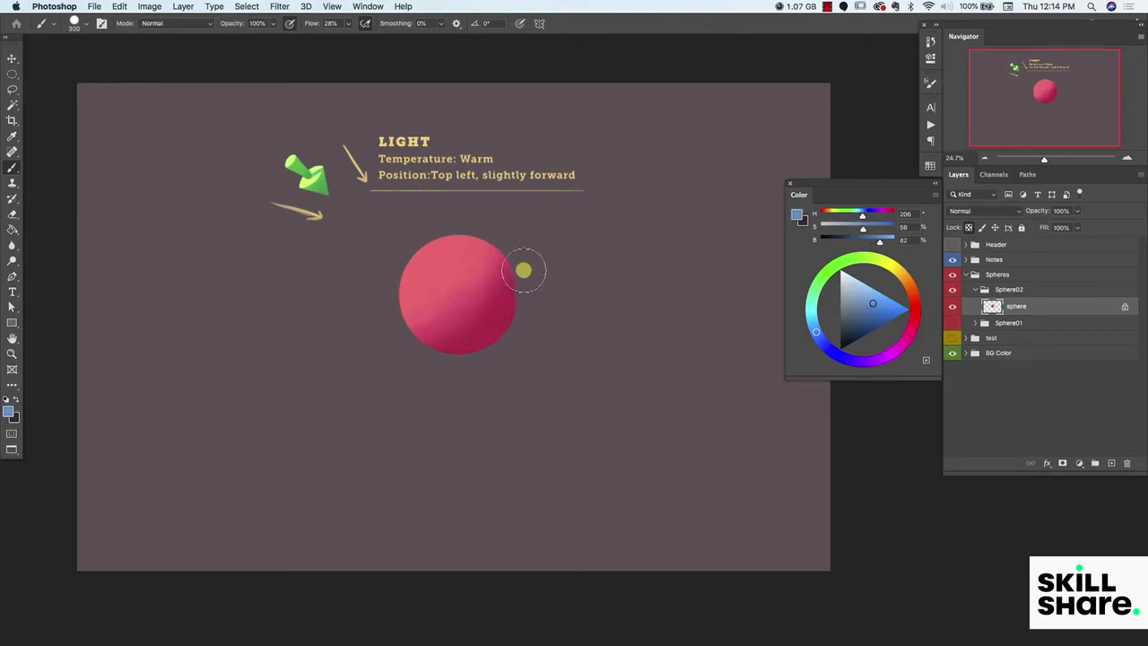
left_click_drag(521, 274, 511, 309)
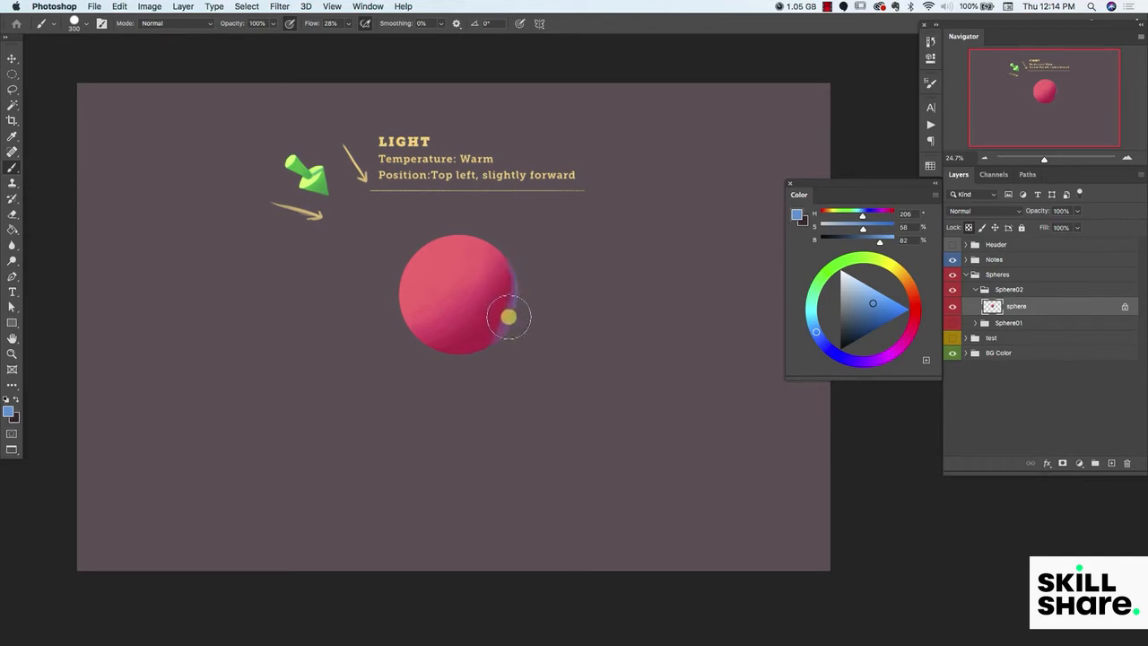
key("super+z")
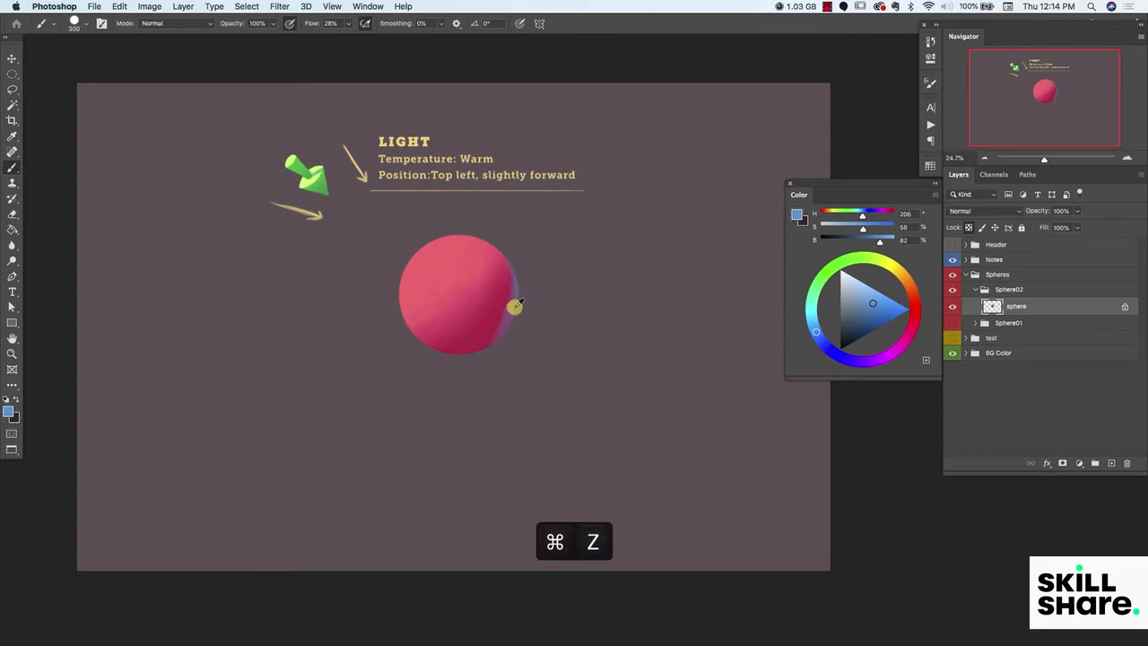
- Blend the blue rim into the crimson shadow along the sphere's right edge, alternately sampling the rim purples and shadow crimsons
left_click(517, 303, "alt")
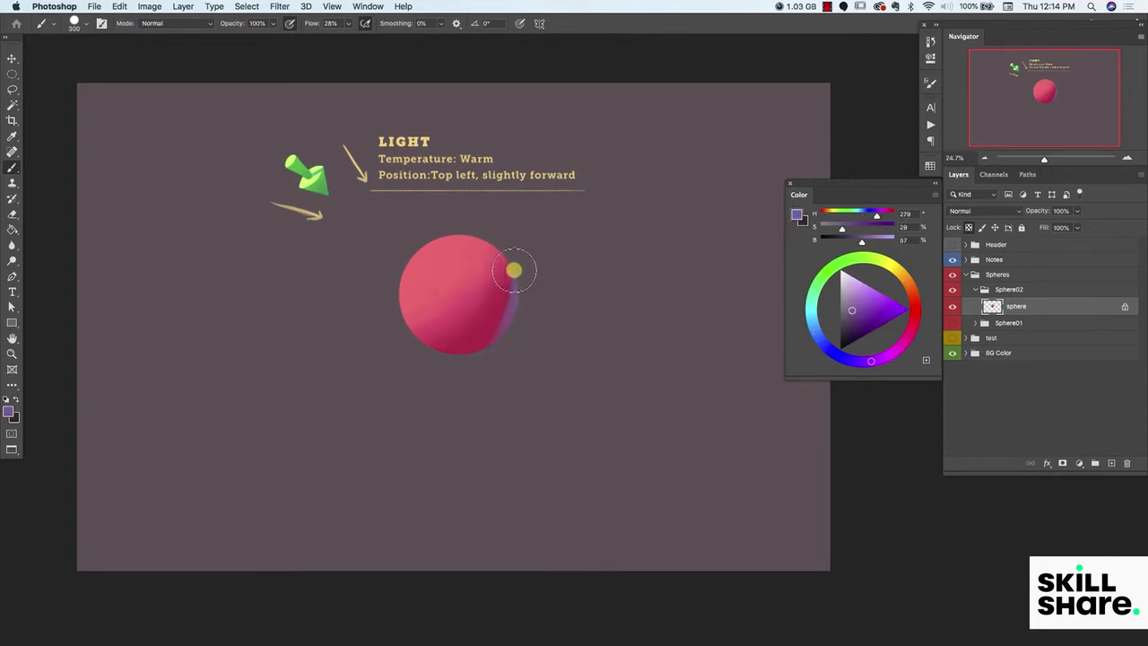
left_click(500, 309, "alt")
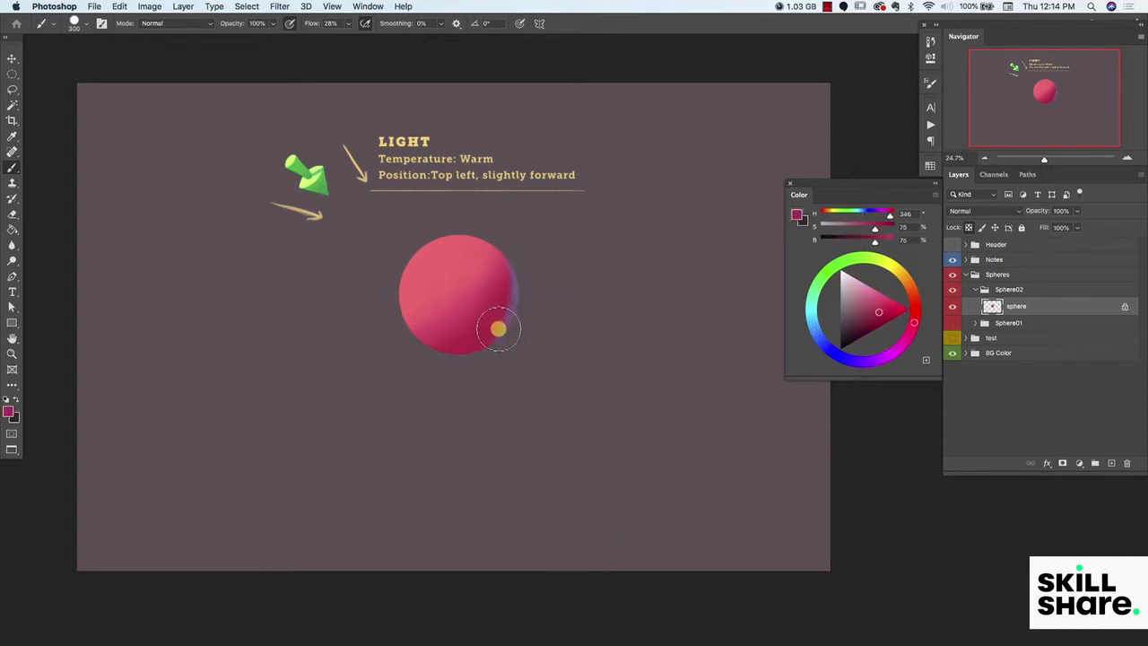
left_click(516, 292, "alt")
left_click(495, 329, "alt")
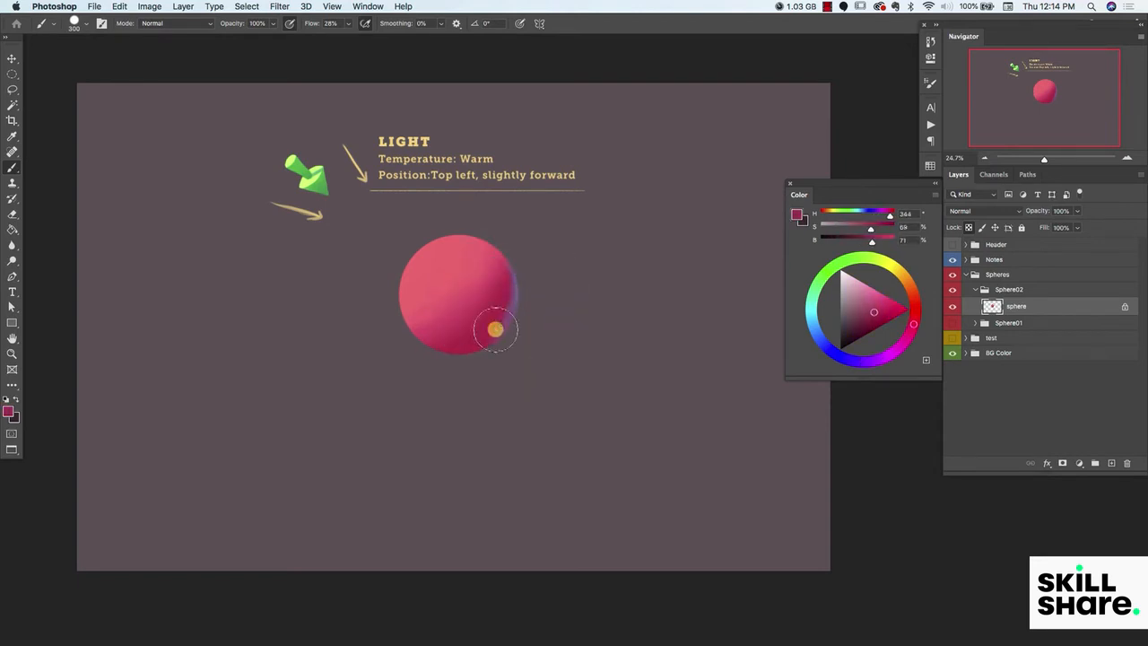
left_click(512, 270, "alt")
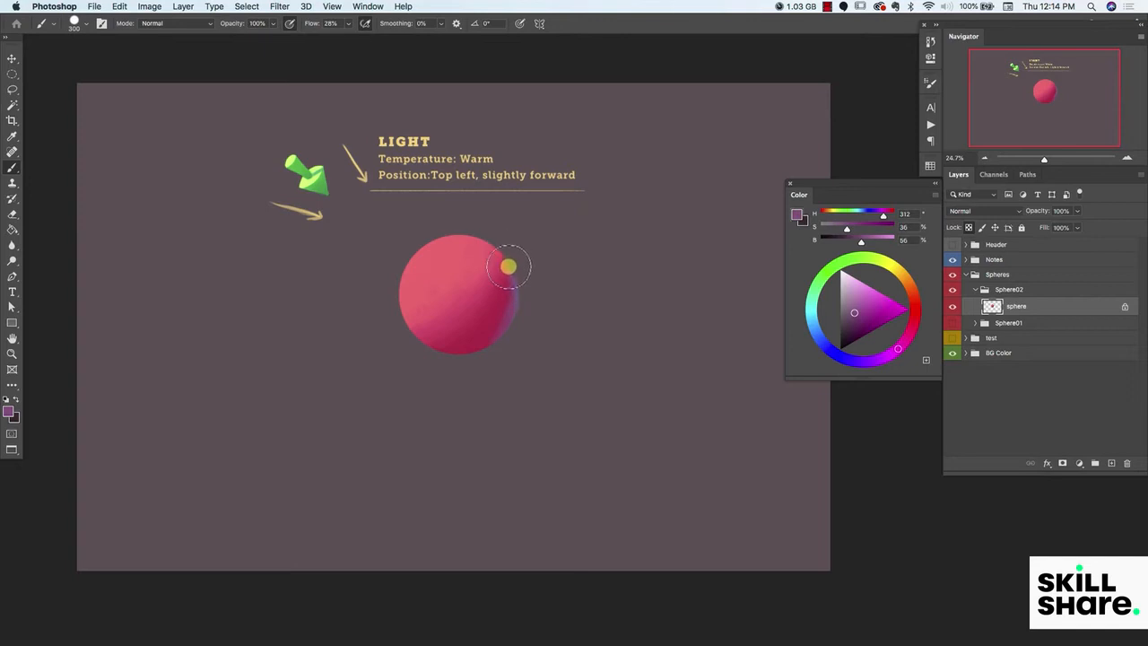
left_click(516, 296, "alt")
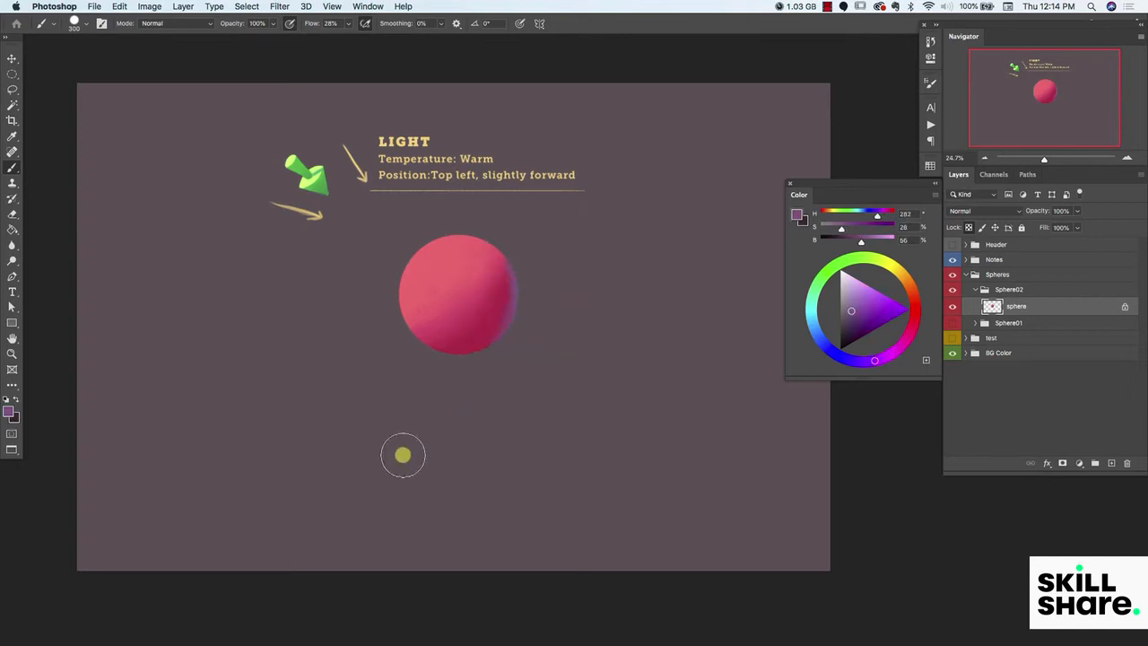
left_click(518, 305, "alt")
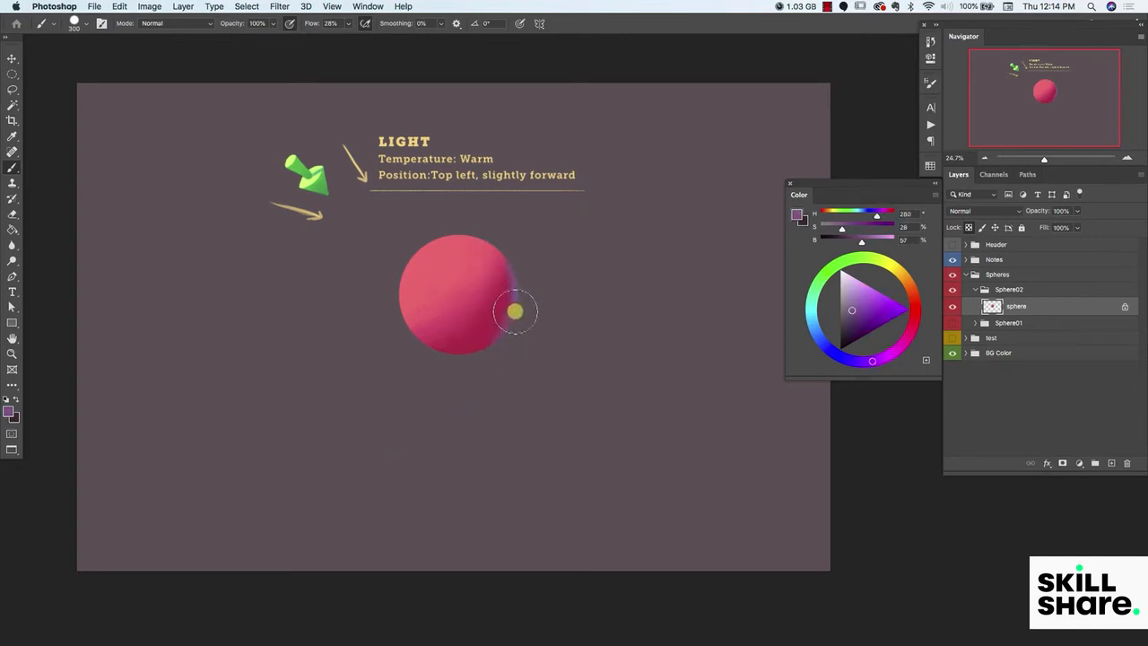
left_click(496, 333, "alt")
left_click(503, 320, "alt")
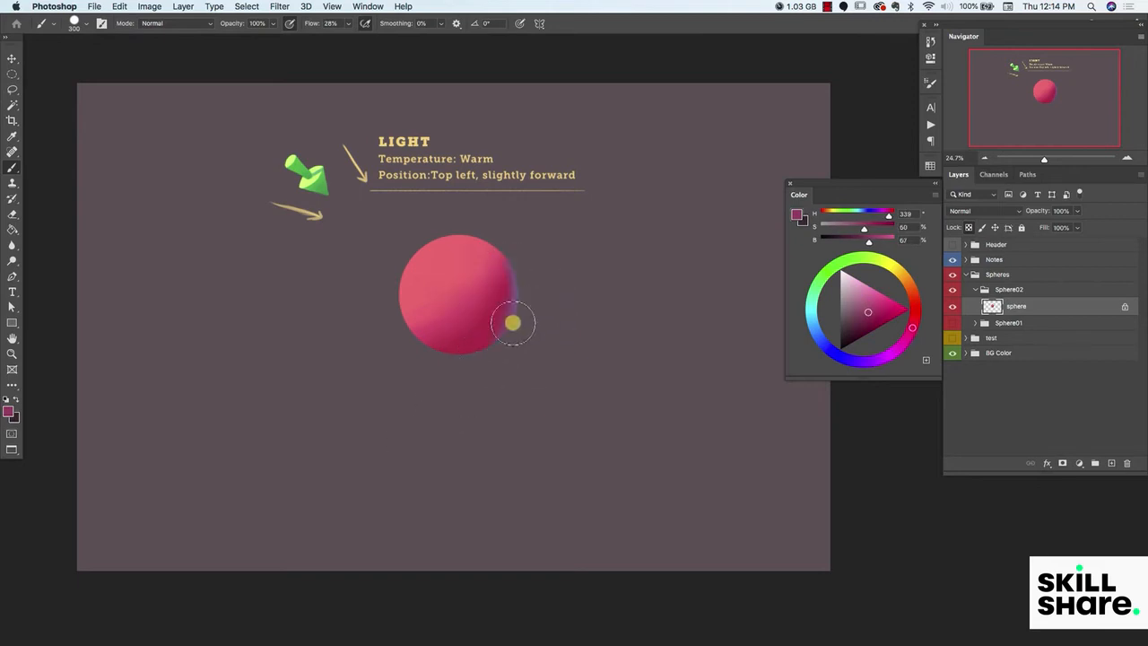
left_click(515, 305, "alt")
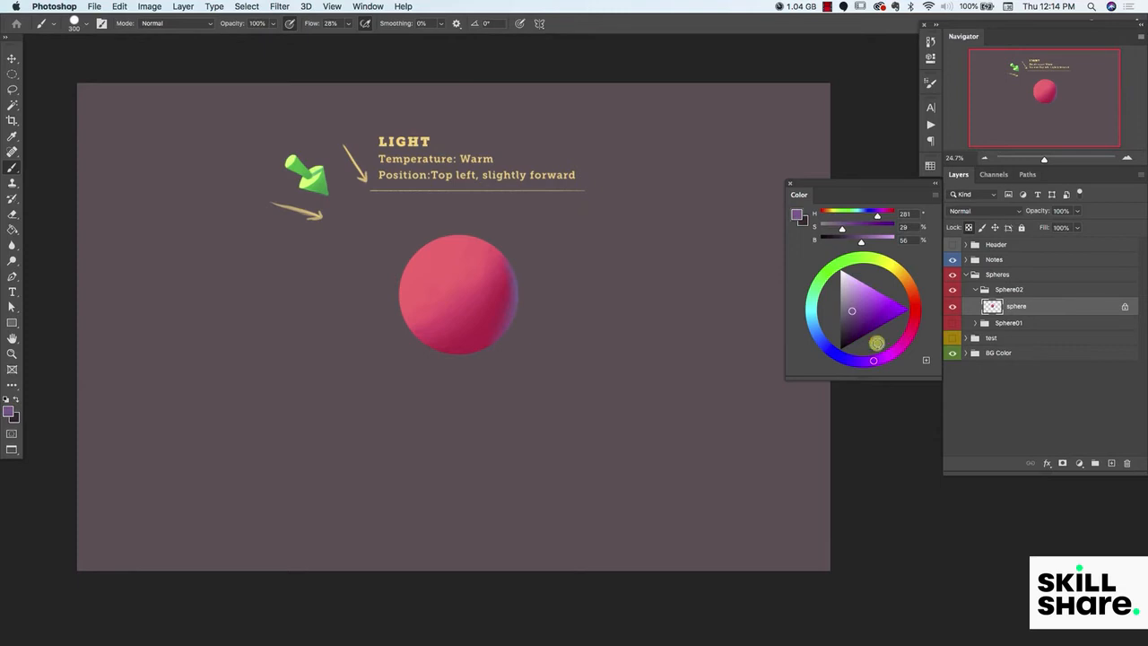
- Shift the sampled purple to a bluer violet, strengthen the reflected light along the upper right edge, and resample the rim purple
left_click_drag(859, 360, 849, 359)
left_click_drag(851, 310, 854, 308)
mouse_move(523, 295)
left_mouse_down()
mouse_move(506, 332)
mouse_move(521, 294)
mouse_move(494, 344)
mouse_move(517, 304)
mouse_move(493, 340)
mouse_move(508, 294)
mouse_move(485, 346)
mouse_move(518, 298)
mouse_move(522, 264)
left_mouse_up()
left_click(511, 313, "alt")
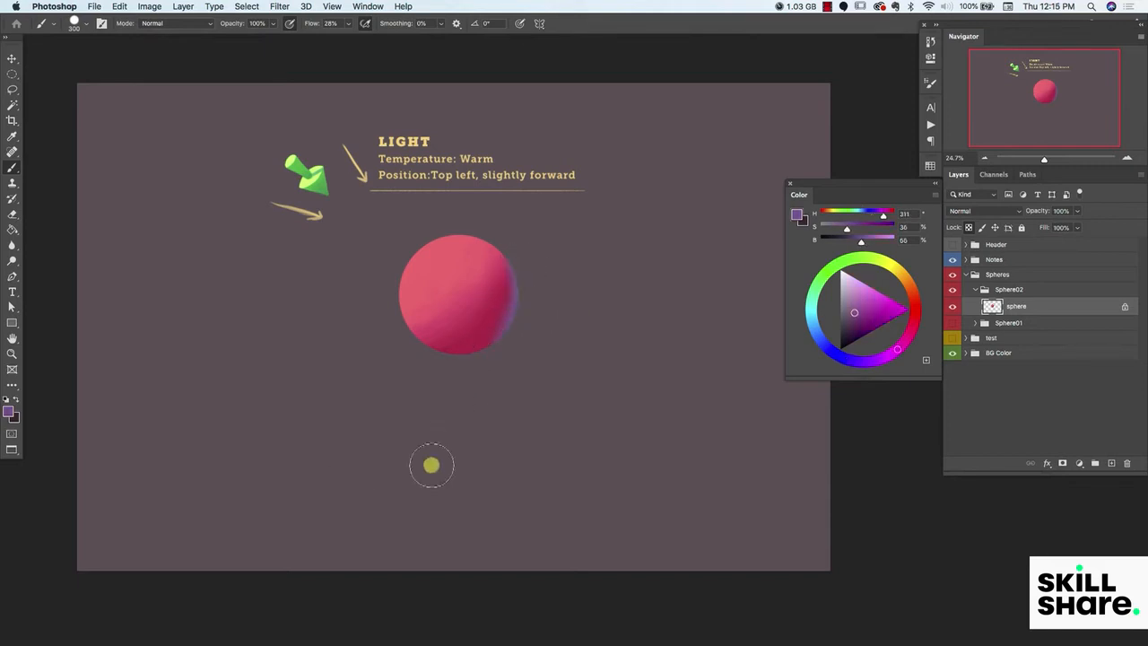
- Brush the sampled purple reflected light along the sphere's right edge down to its lower right
mouse_move(490, 357)
left_mouse_down()
mouse_move(513, 260)
mouse_move(467, 357)
mouse_move(517, 282)
mouse_move(496, 334)
mouse_move(512, 263)
mouse_move(511, 325)
left_mouse_up()
left_click_drag(516, 326, 490, 357)
left_click_drag(506, 270, 493, 357)
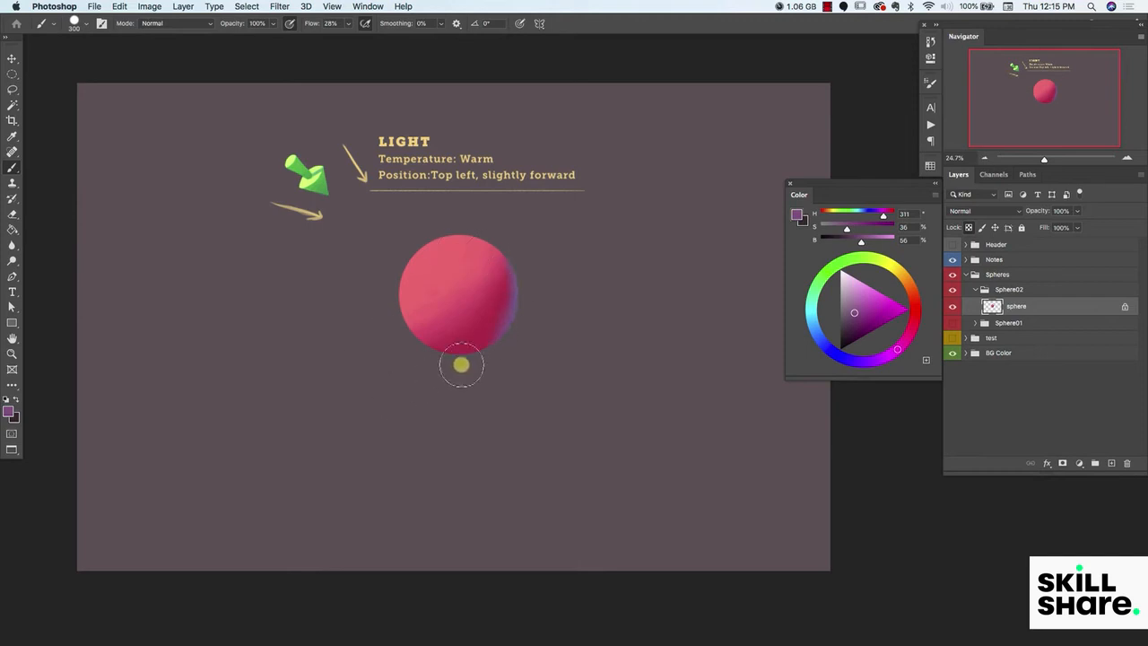
- Warm the shadow transition right of the sphere's centre with a size 400 brush, shifting the crimson to hue 0°, saturation 67%, brightness 100%
left_click(487, 295, "alt")
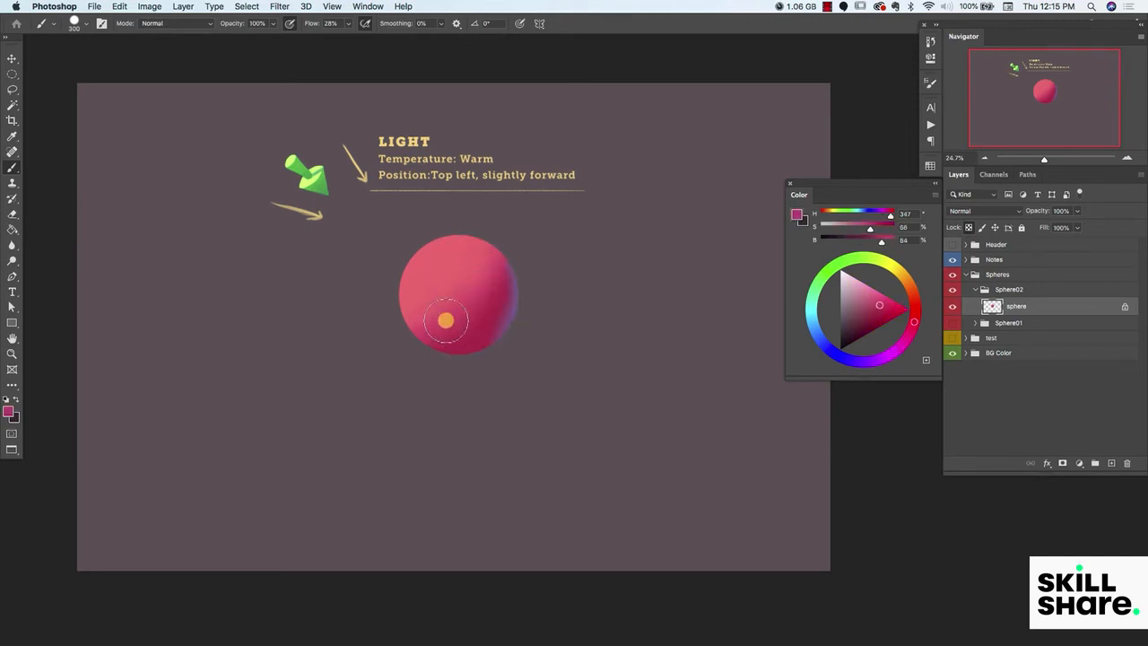
left_click_drag(484, 285, 509, 297)
left_click_drag(883, 297, 918, 307)
left_click(916, 310)
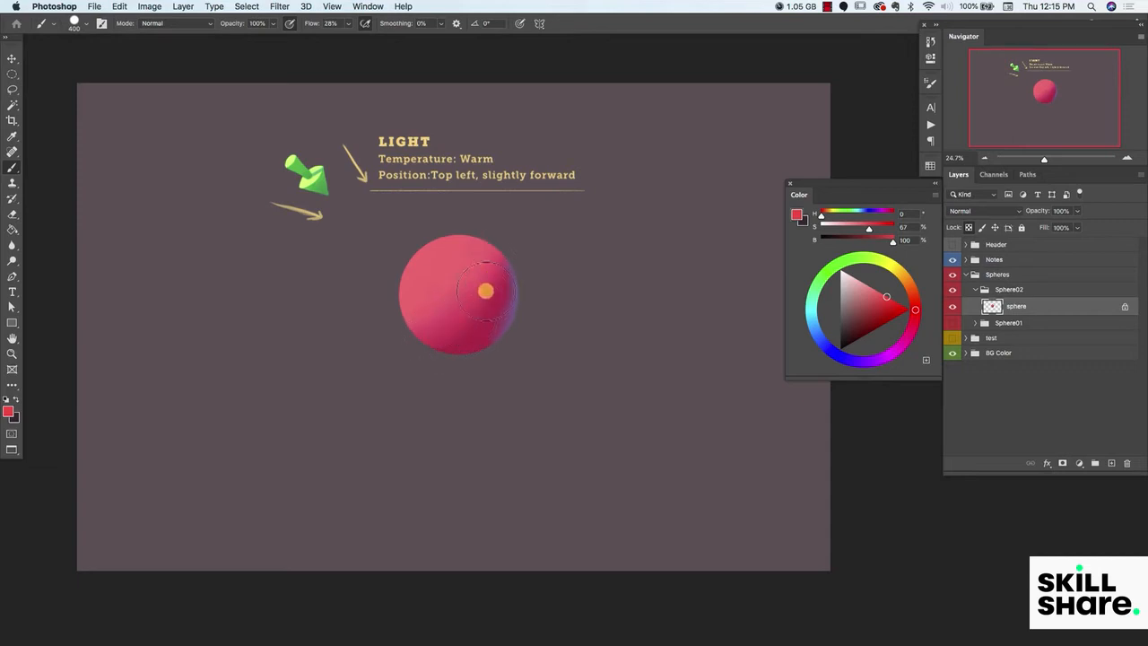
left_click(466, 302, "alt")
left_click(475, 284, "alt")
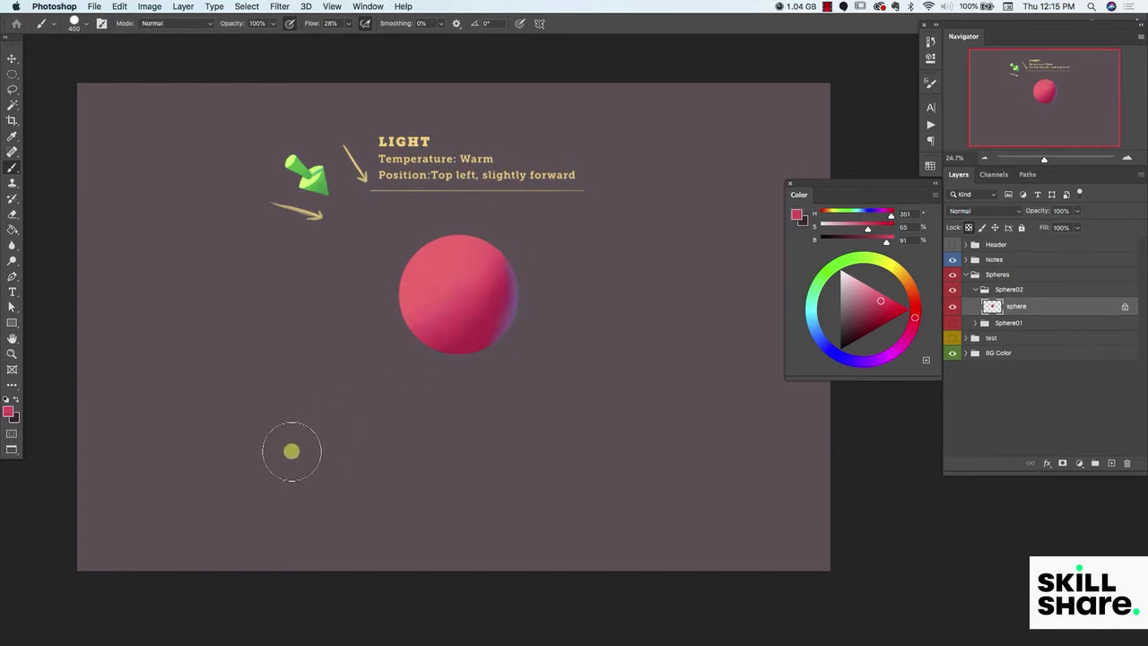
- Smooth the diagonal light-to-shadow transition down to the sphere's lower left using sampled midtone pinks and crimsons
left_click_drag(489, 309, 491, 367)
left_click(482, 301, "alt")
left_click(479, 278, "alt")
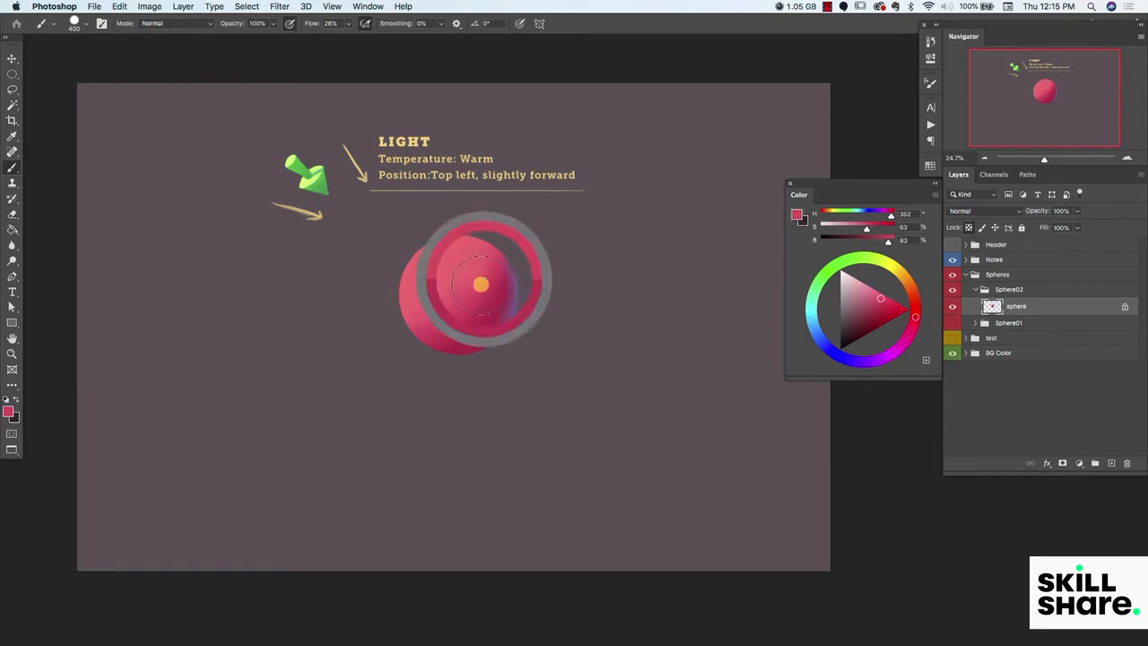
left_click(478, 274, "alt")
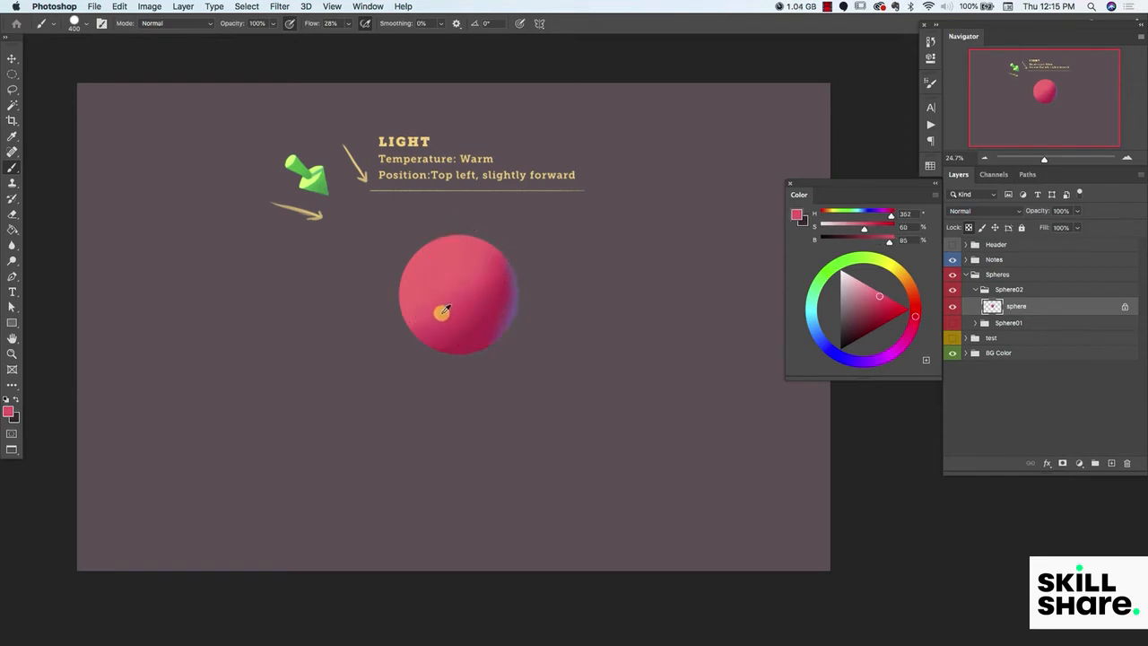
left_click(428, 313, "alt")
left_click(451, 296, "alt")
left_click(459, 345, "alt")
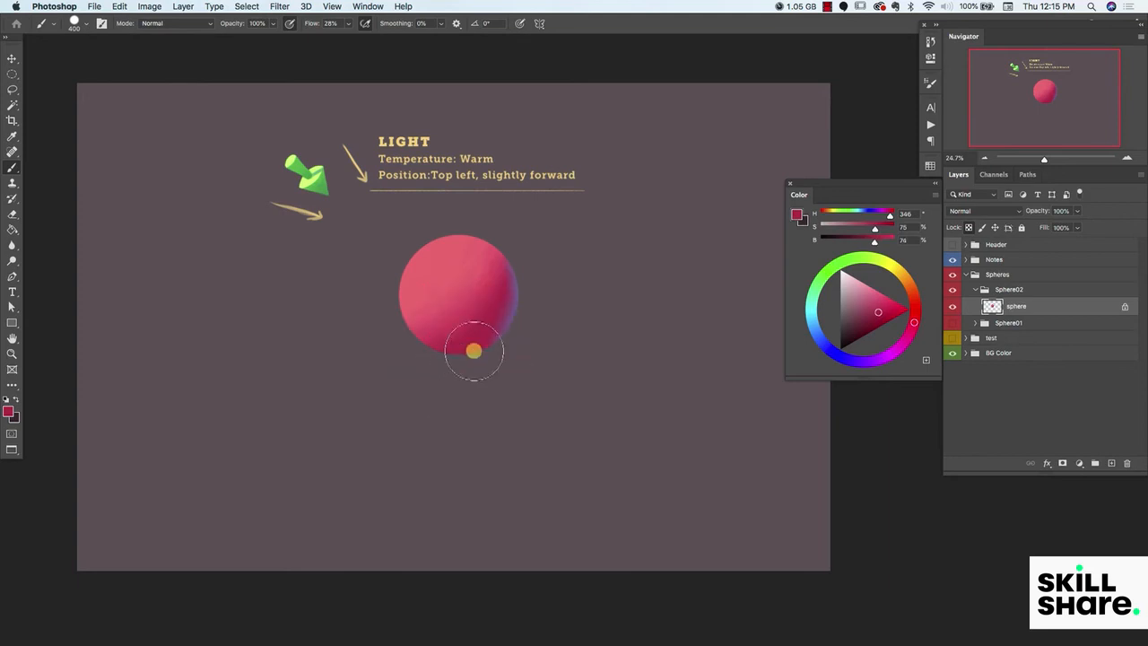
- Paint a dark maroon shadow along the sphere's bottom edge at hue 337°, saturation 96%, brightness 28% with a size 175 brush
mouse_move(878, 312)
left_mouse_down()
mouse_move(859, 337)
mouse_move(890, 334)
left_mouse_up()
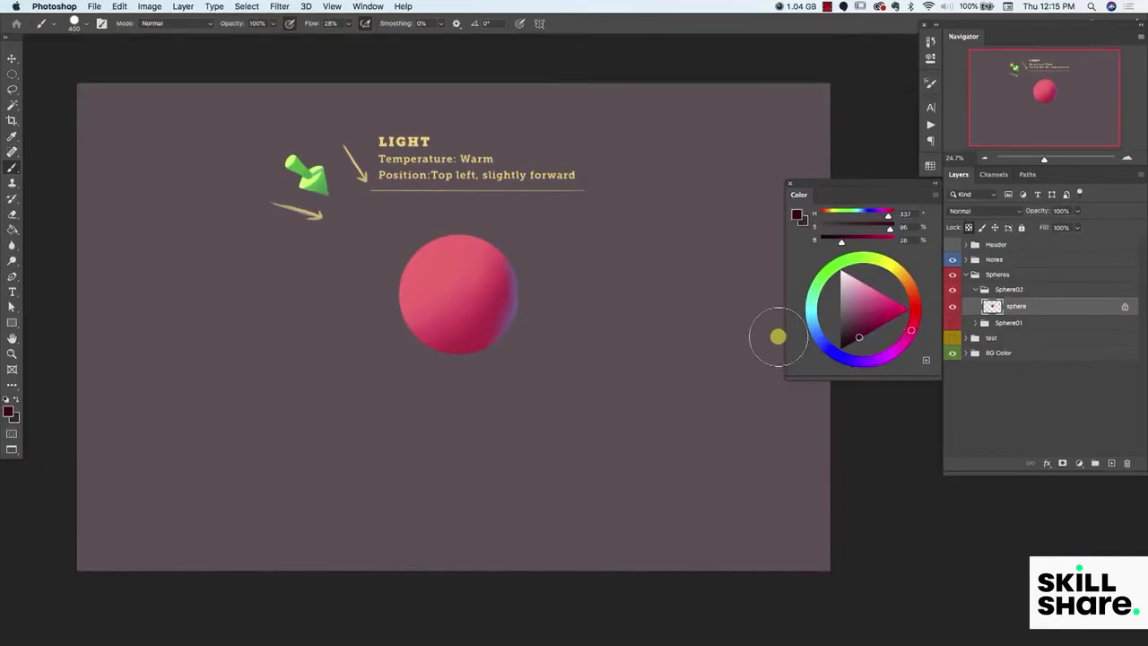
key("bracketleft")
key("bracketleft")
key("bracketleft")
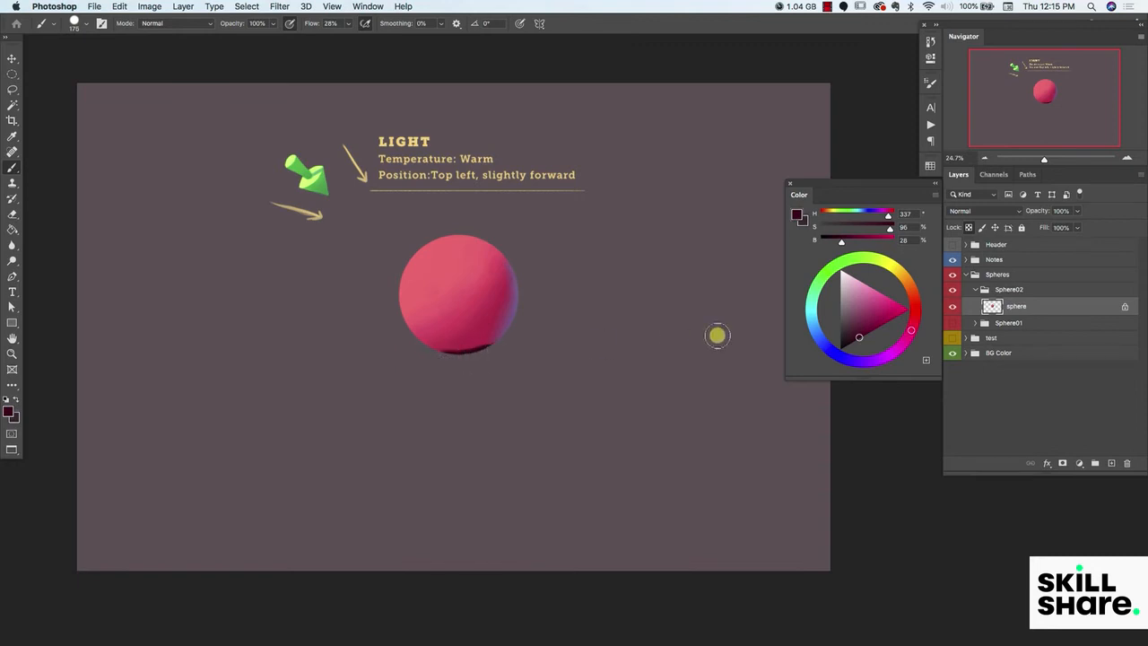
- Soften the upper edge of the dark bottom shadow with a lighter maroon at saturation 78%, brightness 52%, and resample its tones
left_click_drag(863, 328, 865, 325)
left_click(914, 331)
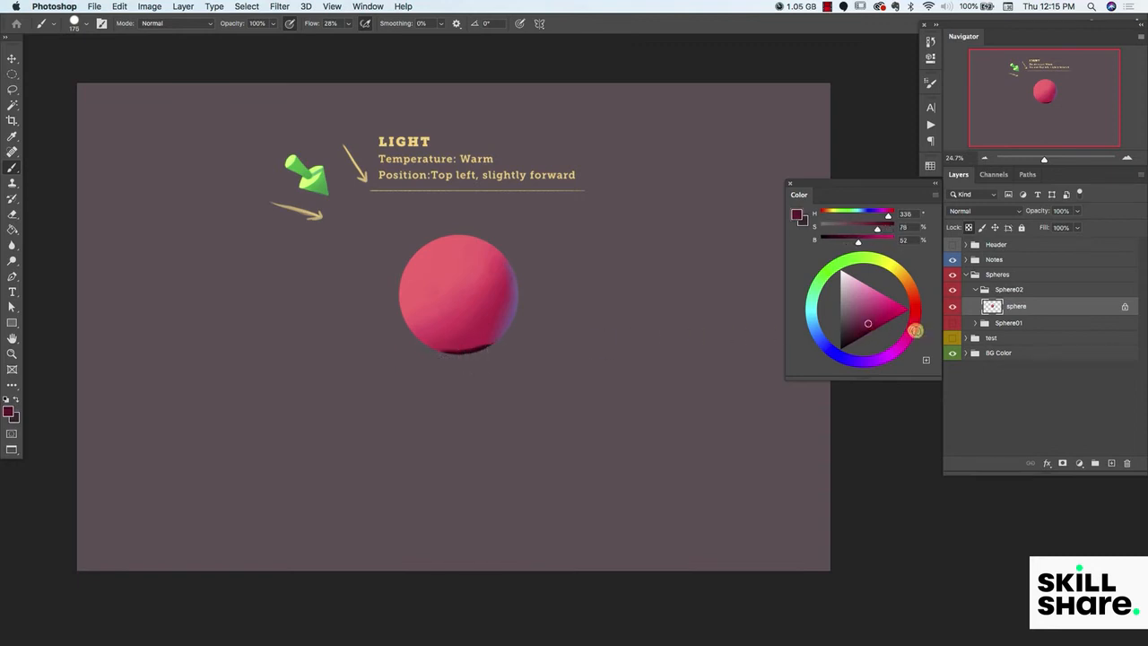
left_click(458, 343)
left_click(470, 345, "alt")
left_click_drag(468, 347, 447, 348)
left_click(464, 349, "alt")
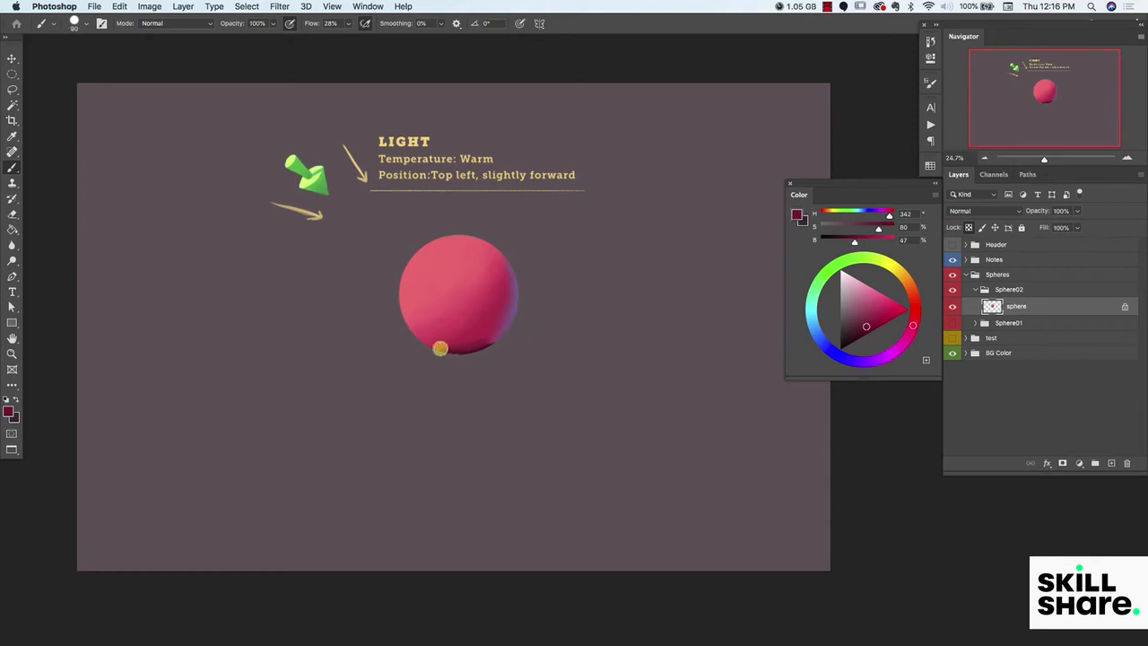
- Blend the dark bottom shadow toward the sphere's lower left with a small brush and sampled crimsons
left_click(472, 342, "alt")
left_click(451, 345, "alt")
left_click(455, 348, "alt")
left_click_drag(446, 347, 463, 345)
left_click(453, 344, "alt")
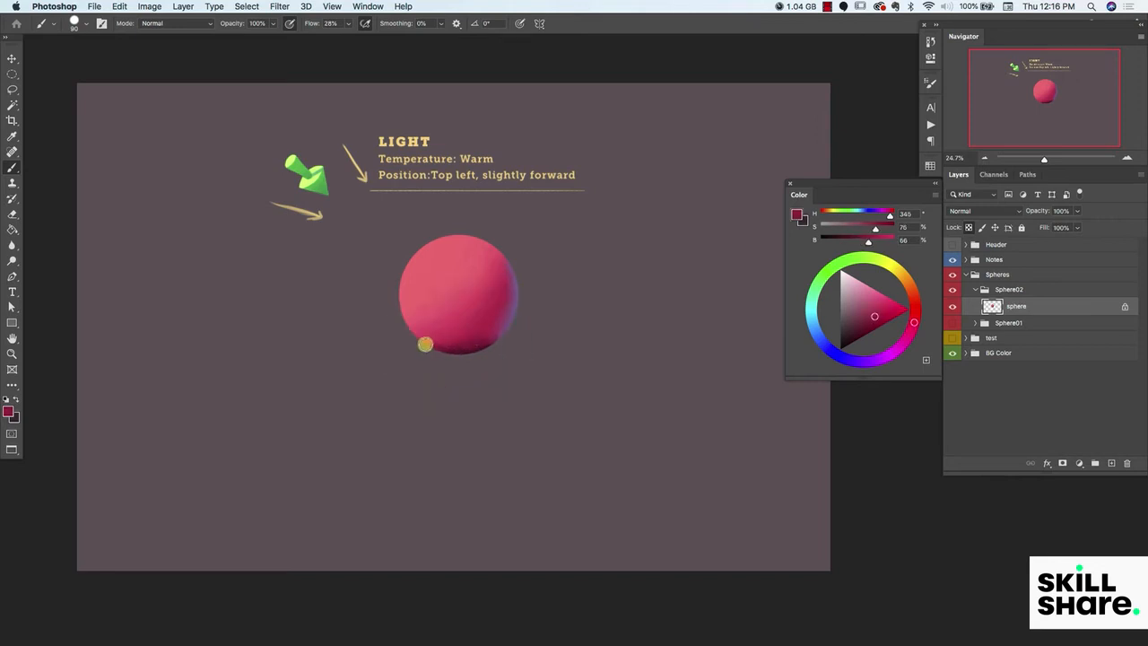
left_click(444, 343, "alt")
left_click(424, 342, "alt")
left_click(437, 344, "alt")
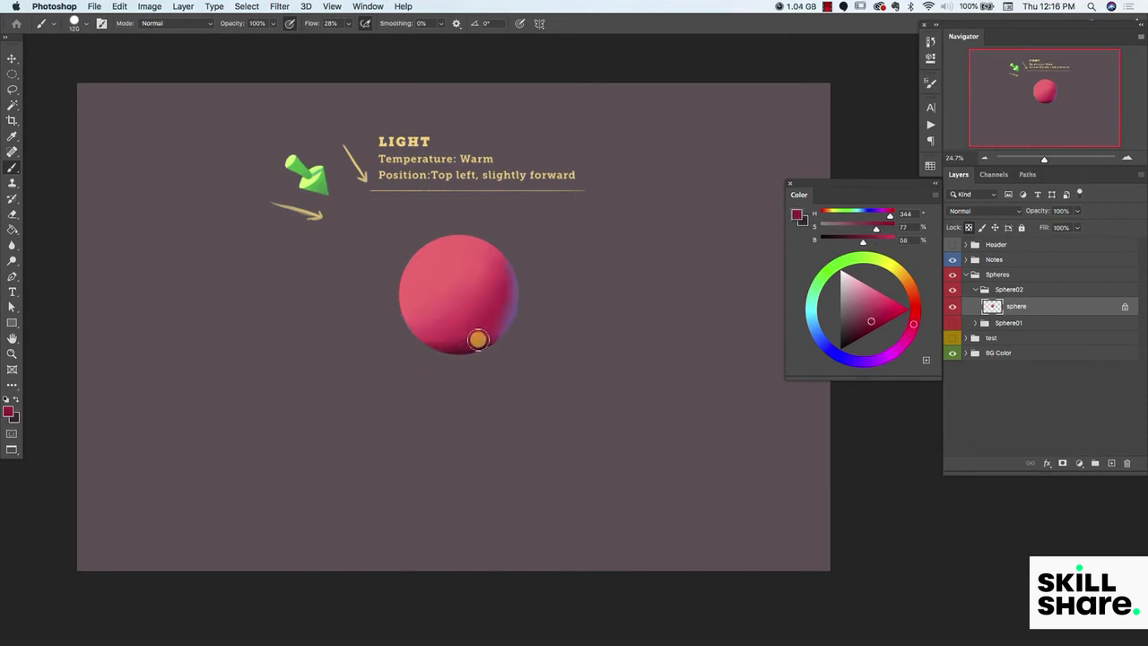
- Blend the bottom shadow into the crimson and violet rim at the sphere's lower right, using a size 175 brush and sampled tones
left_click(438, 340, "alt")
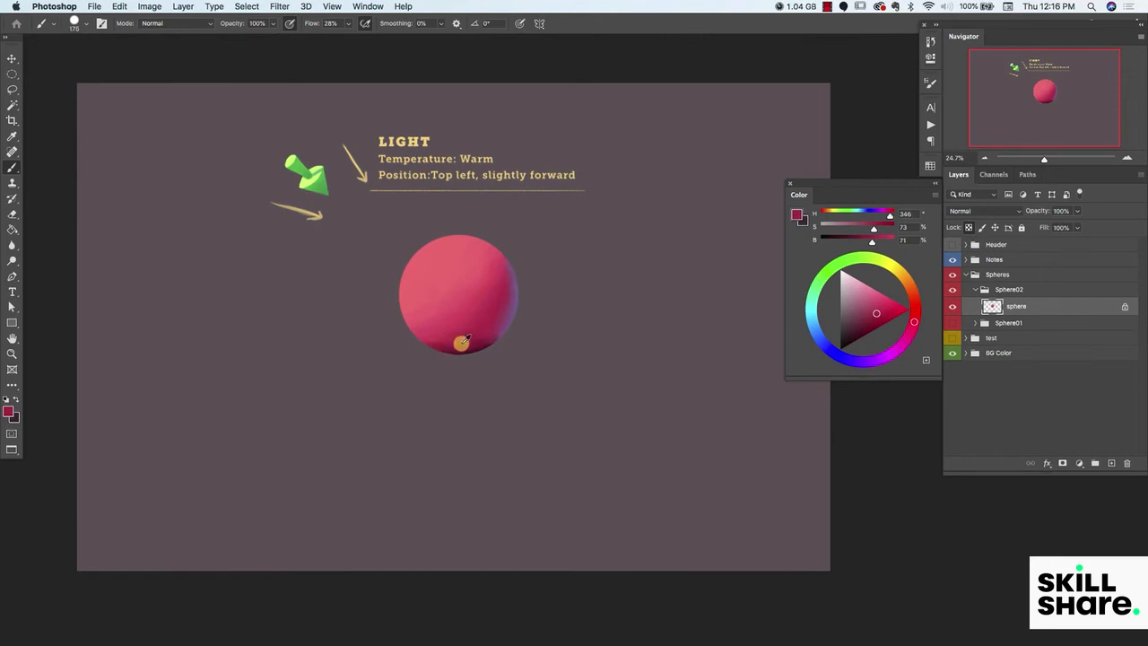
left_click(481, 335, "alt")
left_click(498, 337, "alt")
left_click(472, 345, "alt")
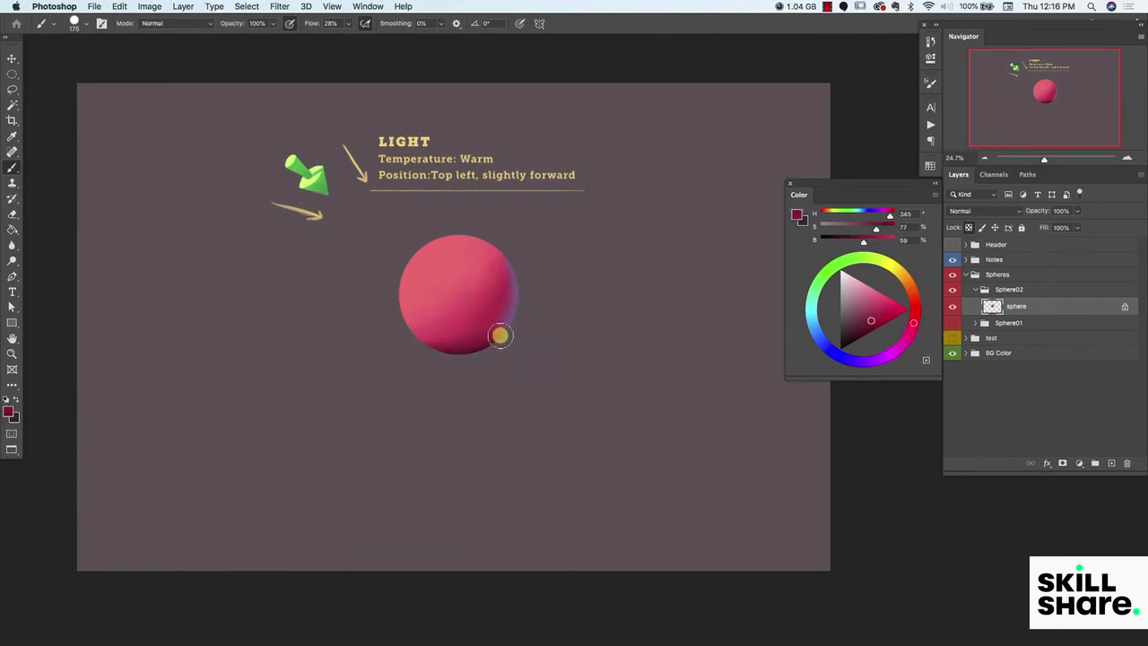
left_click(462, 349, "alt")
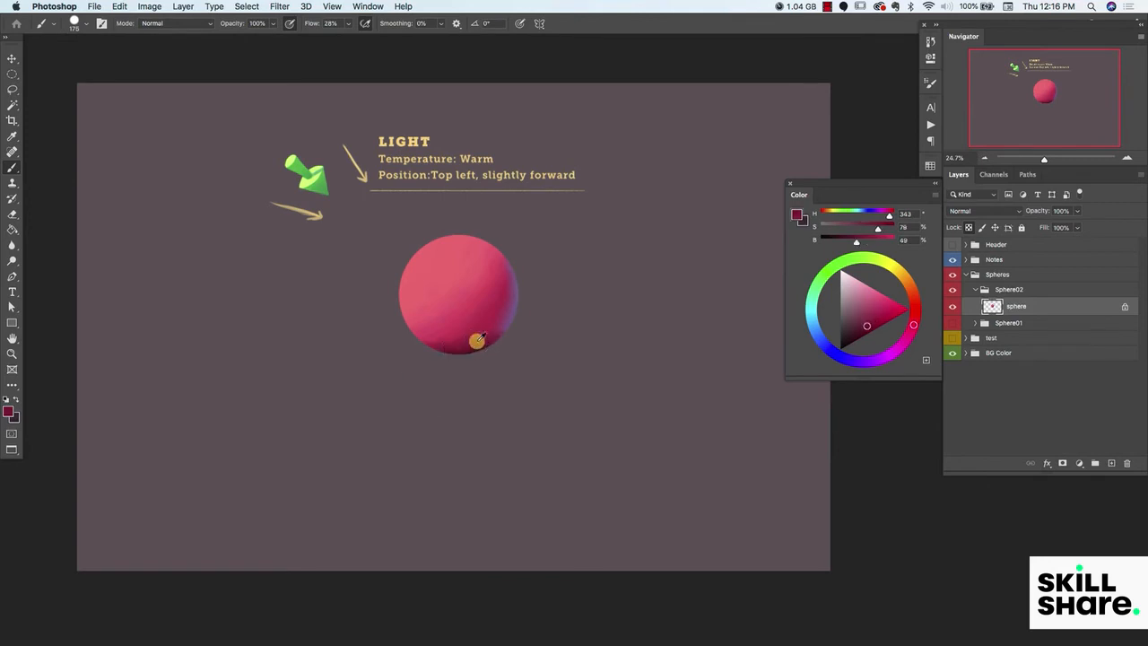
left_click(470, 337, "alt")
left_click(487, 330, "alt")
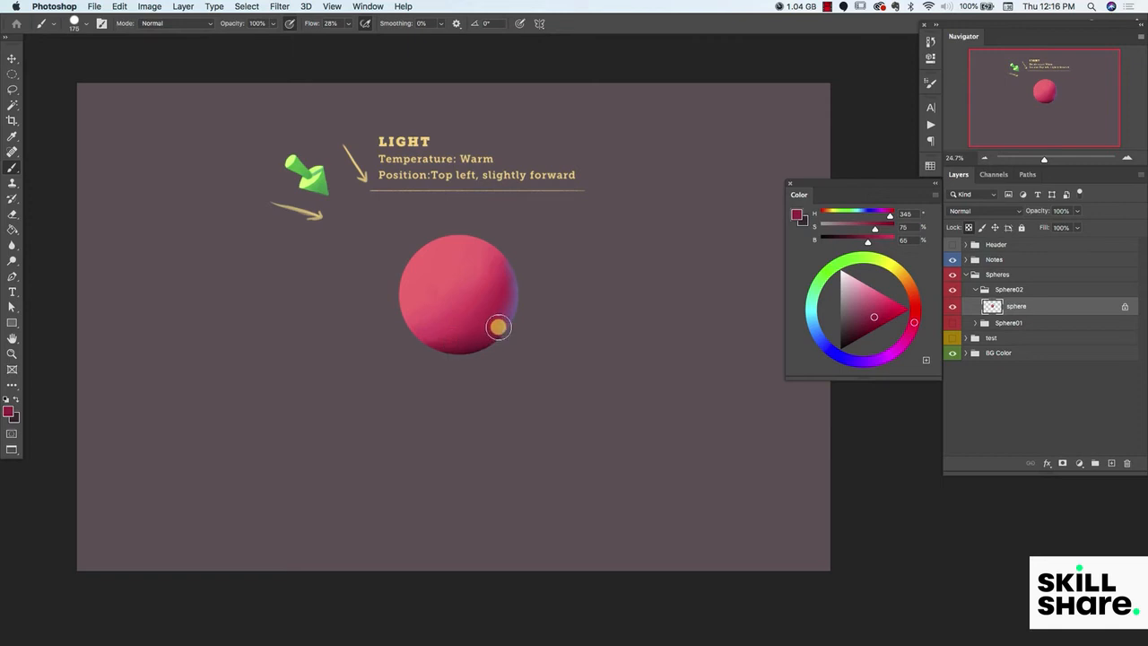
left_click(493, 334, "alt")
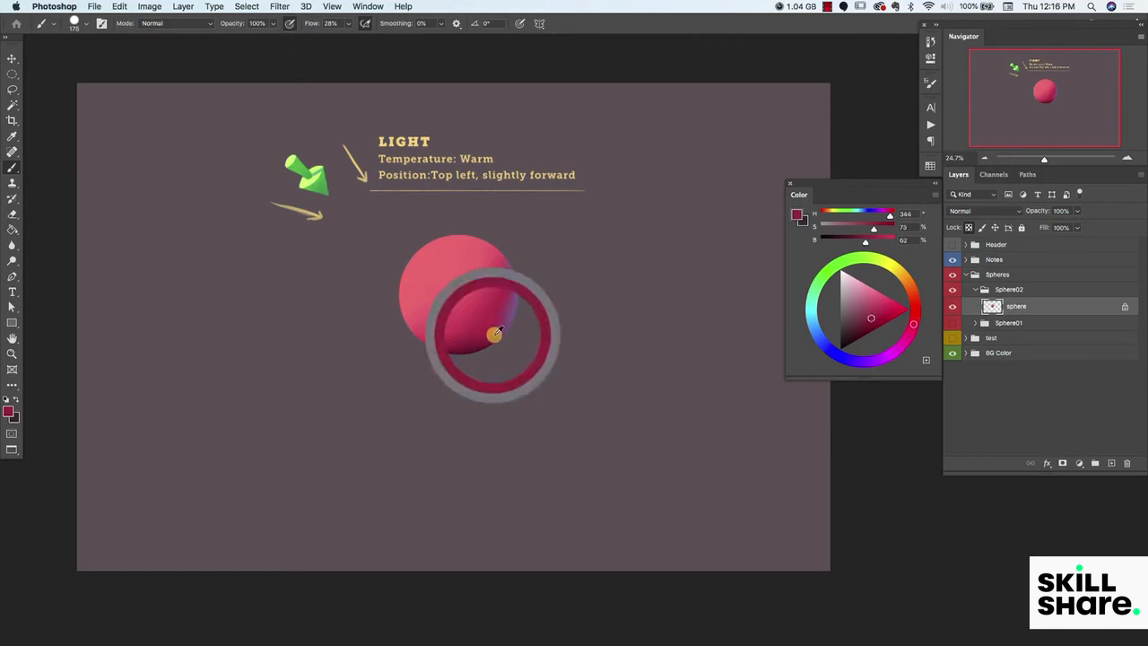
left_click(513, 315, "alt")
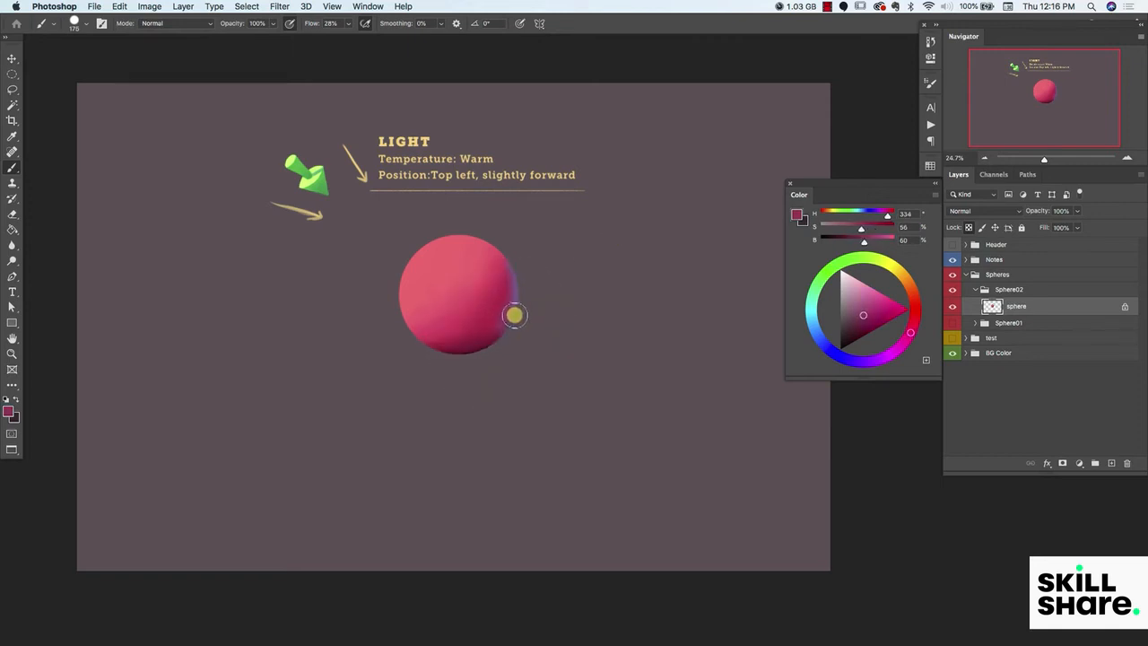
- Smooth the gradient above the bottom shadow, from the sphere's lower left to its lower centre, with sampled crimsons
left_click(479, 346, "alt")
left_click(426, 341, "alt")
left_click(439, 343, "alt")
left_click(456, 337, "alt")
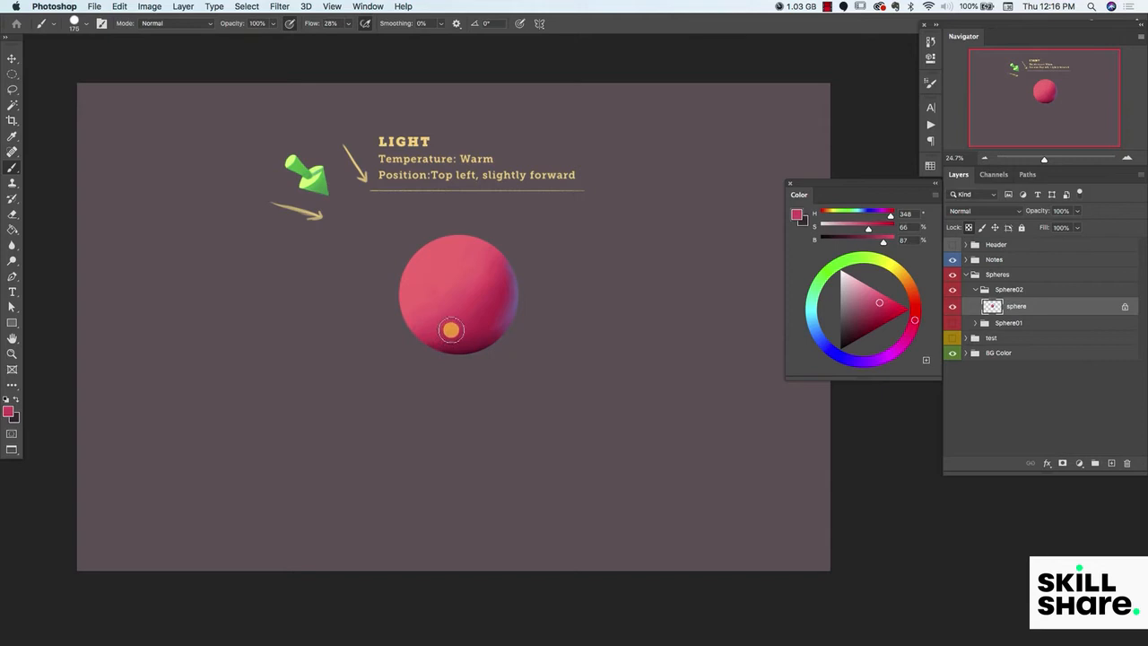
left_click(454, 335, "alt")
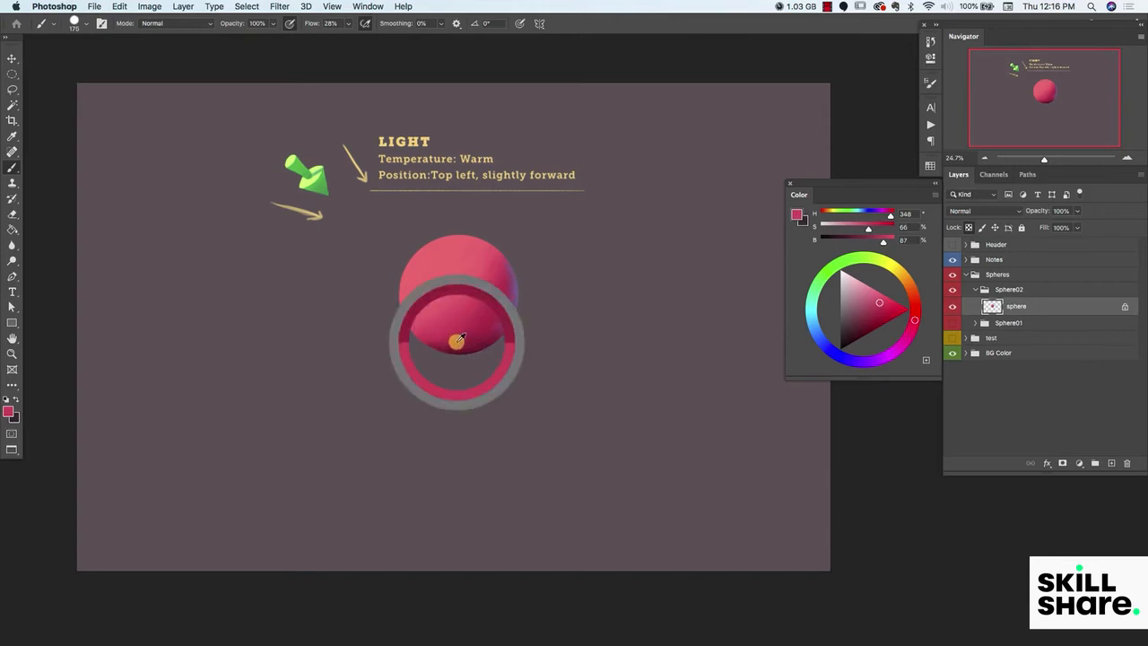
left_click(450, 336, "alt")
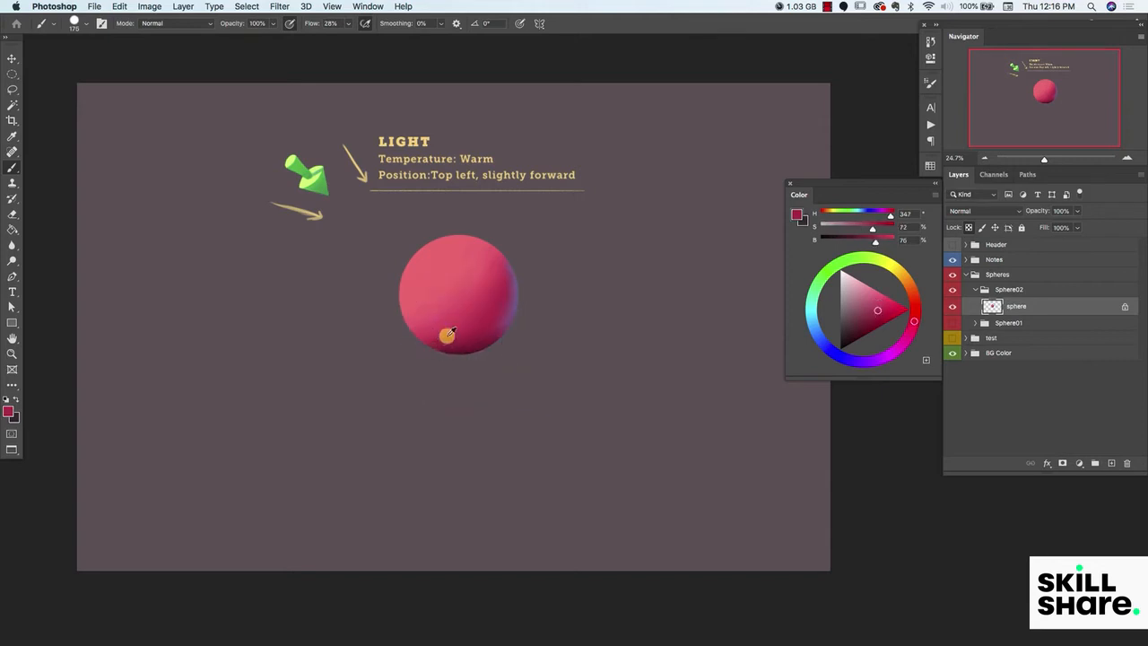
left_click(448, 339, "alt")
- Deepen the sphere's bottom edge with a darker maroon at saturation 100%, brightness 30%, and extend the sampled shadow around its lower right
left_click(455, 351, "alt")
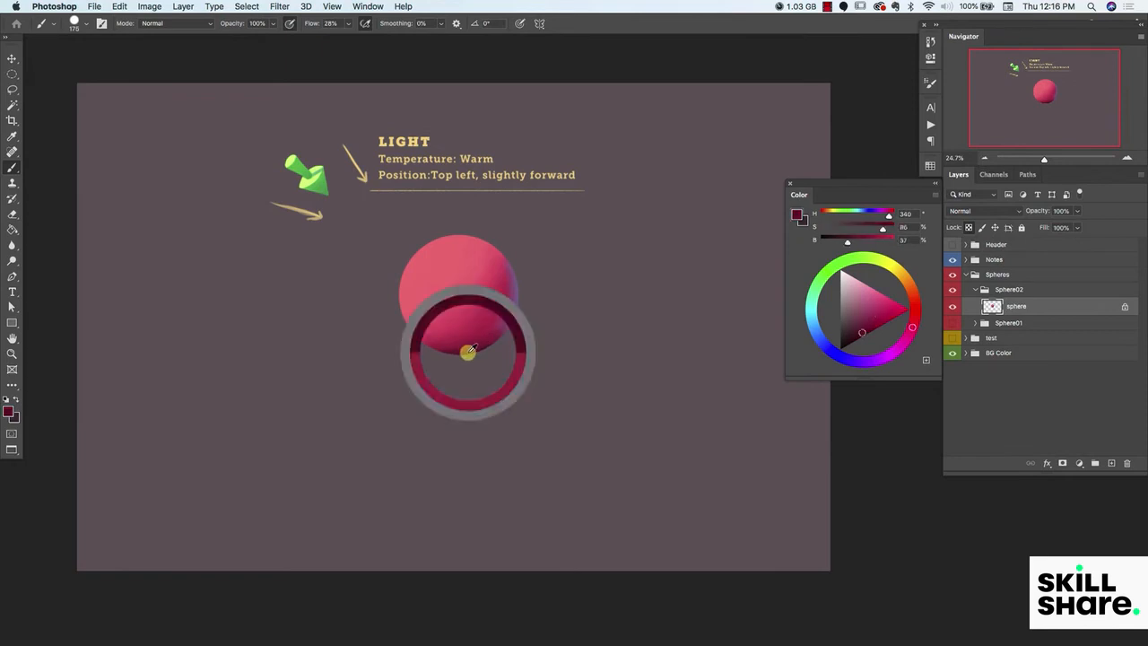
left_click(475, 345, "alt")
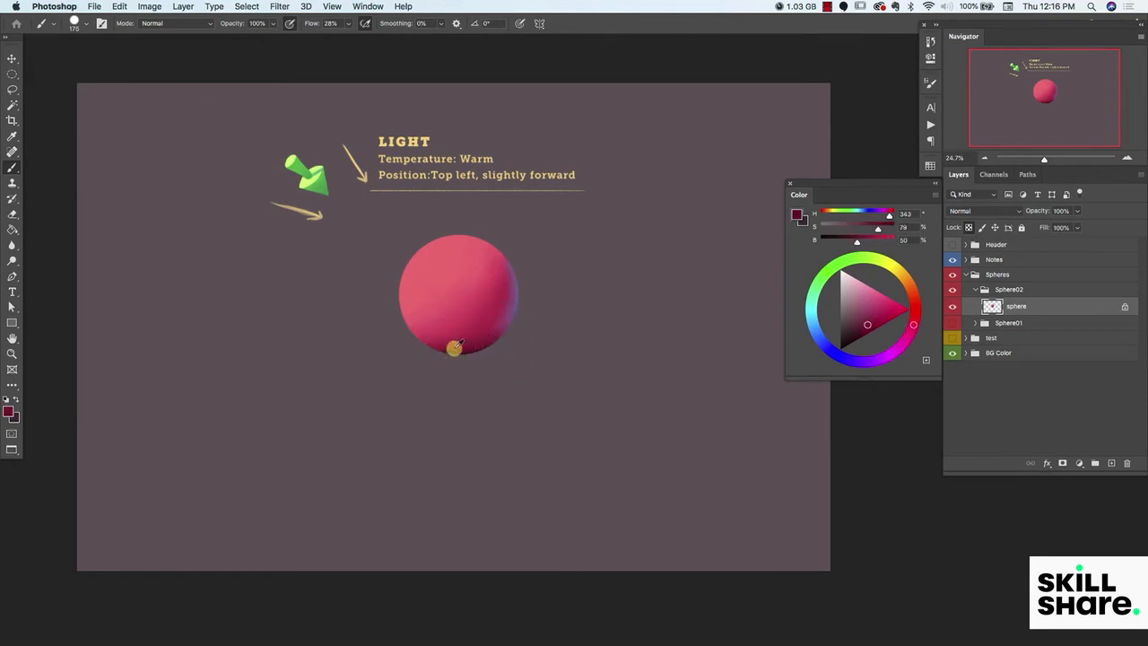
left_click(861, 337)
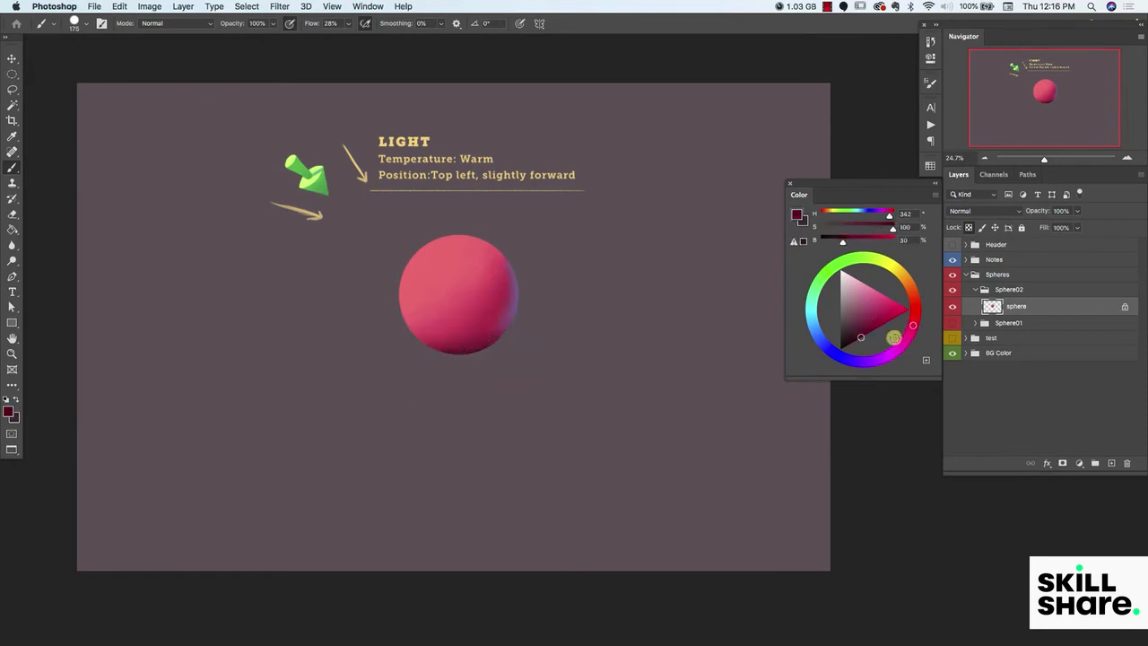
left_click_drag(912, 328, 912, 330)
left_click(485, 342, "alt")
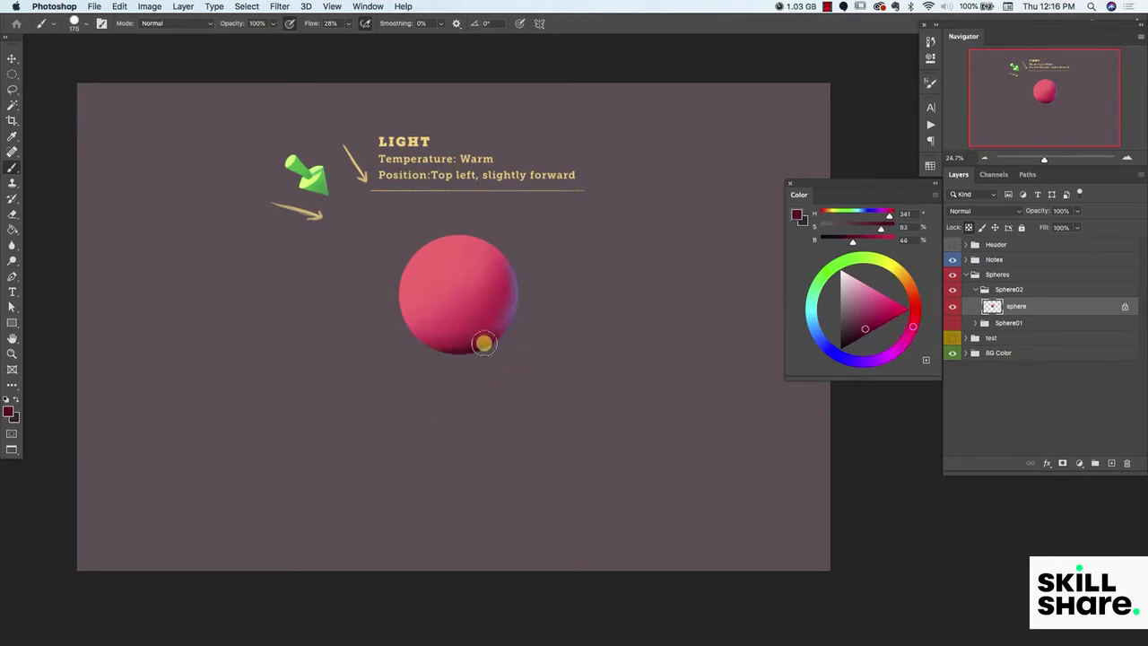
left_click_drag(494, 337, 470, 353)
- Reinforce the bottom shadow with a near-black maroon at hue 340°, saturation 100%, and blend its upper edge with sampled crimsons
left_click_drag(863, 330, 854, 339)
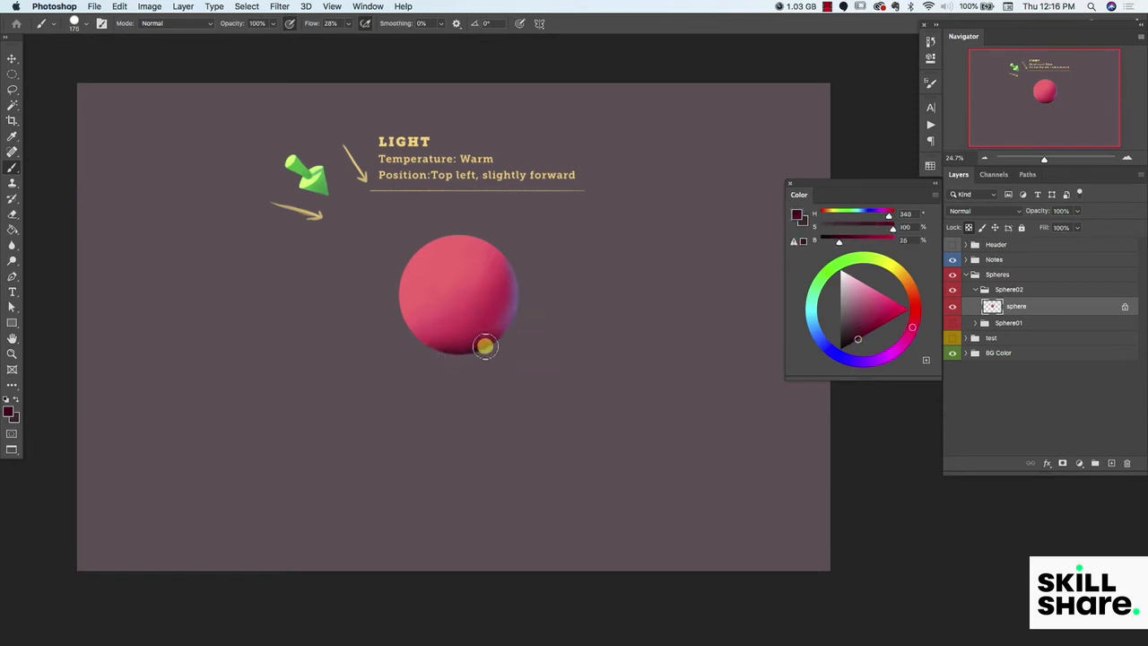
left_click(473, 346, "alt")
left_click(452, 350, "alt")
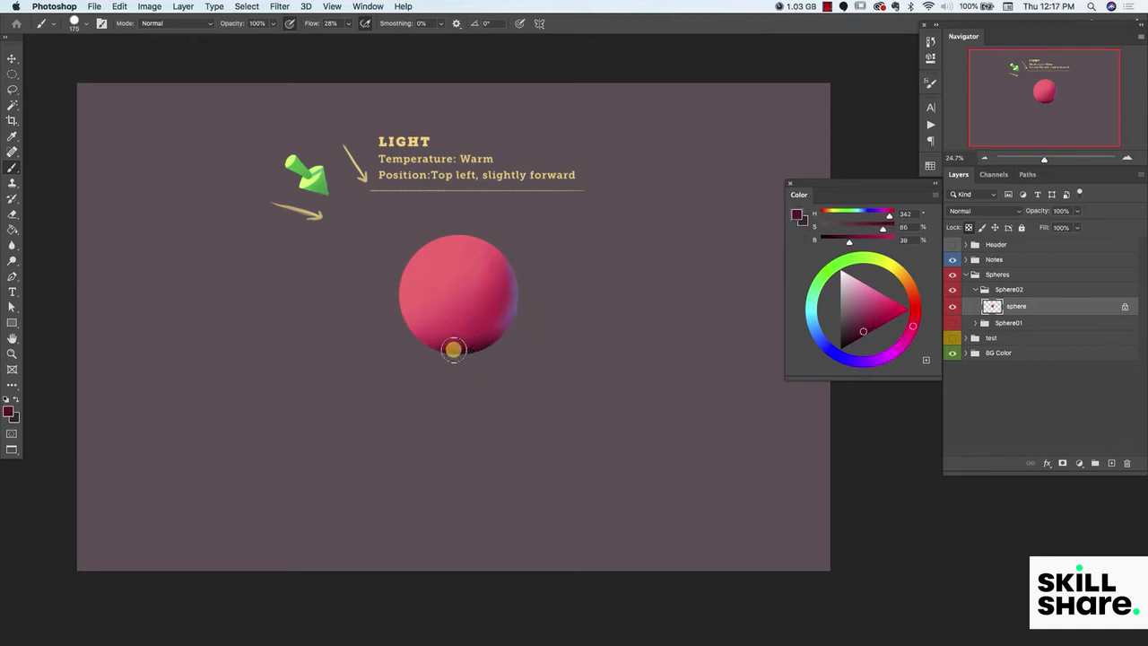
left_click(464, 341, "alt")
left_click_drag(482, 331, 466, 337)
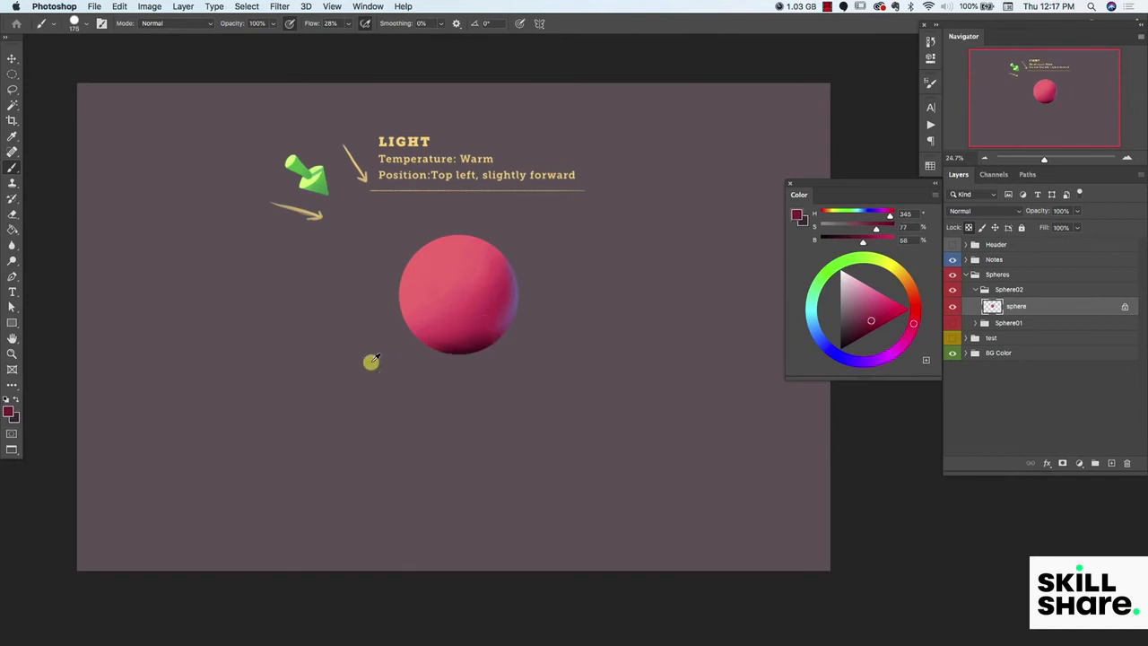
- Brush a richer crimson at hue 343°, saturation 81%, brightness 64% across the top of the bottom shadow to smooth its transition
left_click(458, 338, "alt")
left_click(449, 340, "alt")
left_click(481, 338, "alt")
left_click_drag(868, 326, 876, 319)
mouse_move(479, 339)
left_mouse_down()
mouse_move(490, 328)
mouse_move(449, 338)
left_mouse_up()
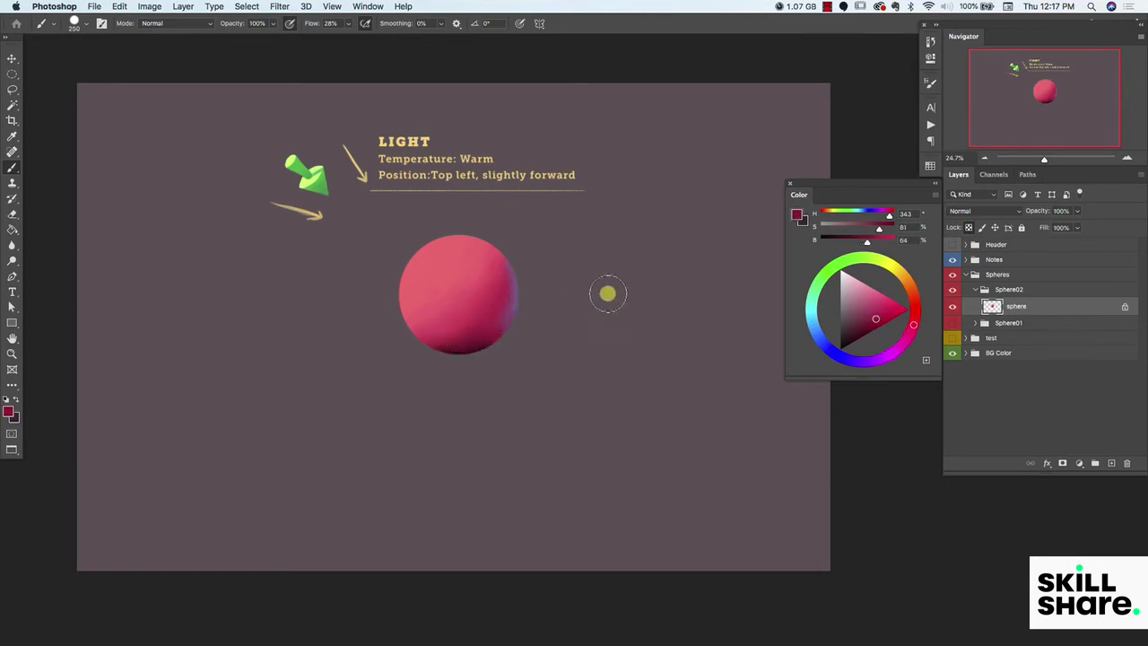
- Paint violet reflected light on the sphere's lower right edge and a muted grey-pink bounce at saturation 13%, brightness 65% on its lower left
left_click_drag(519, 303, 487, 348)
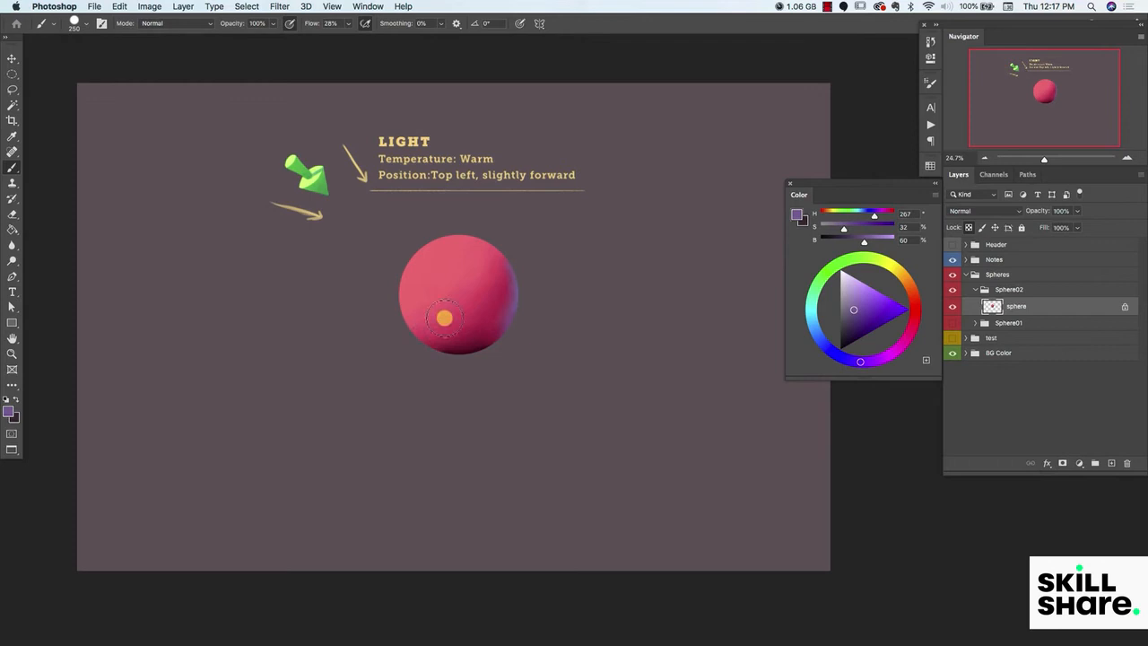
left_click_drag(418, 348, 404, 353)
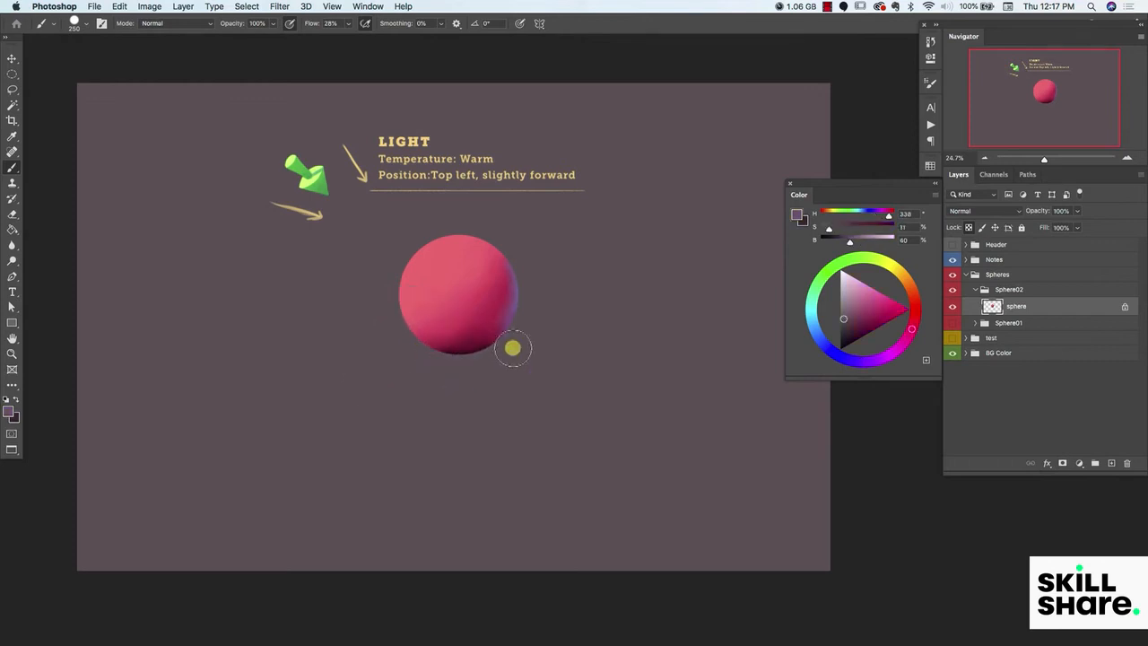
left_click_drag(844, 305, 846, 302)
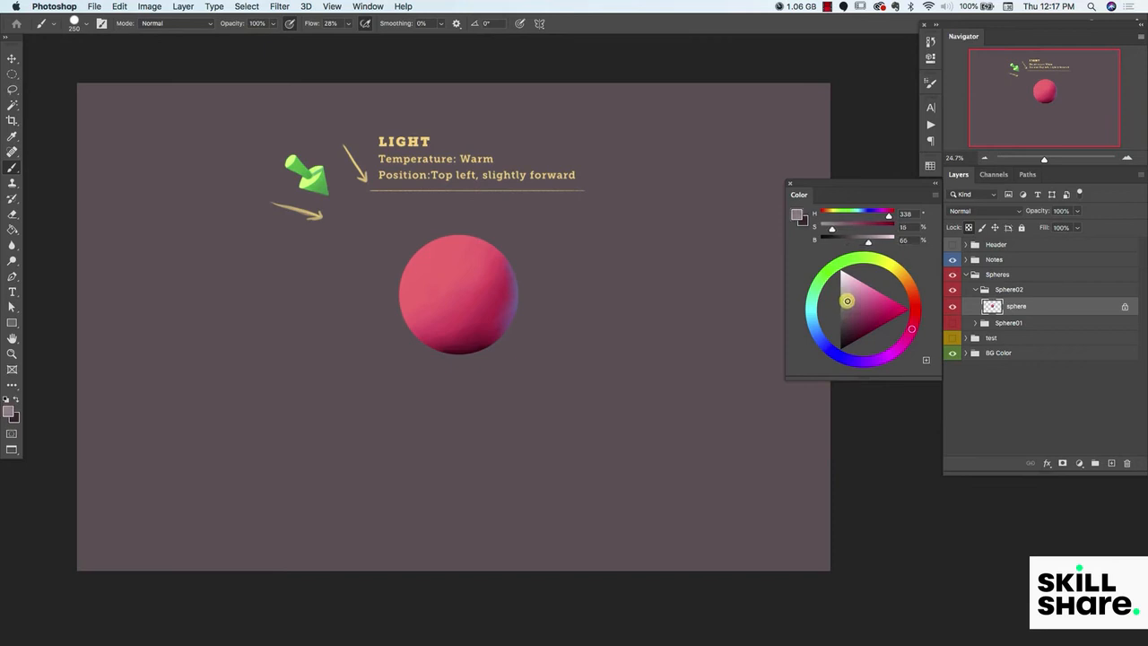
left_click(427, 345)
key("bracketright")
key("bracketright")
mouse_move(438, 339)
left_mouse_down()
mouse_move(450, 336)
mouse_move(434, 339)
left_mouse_up()
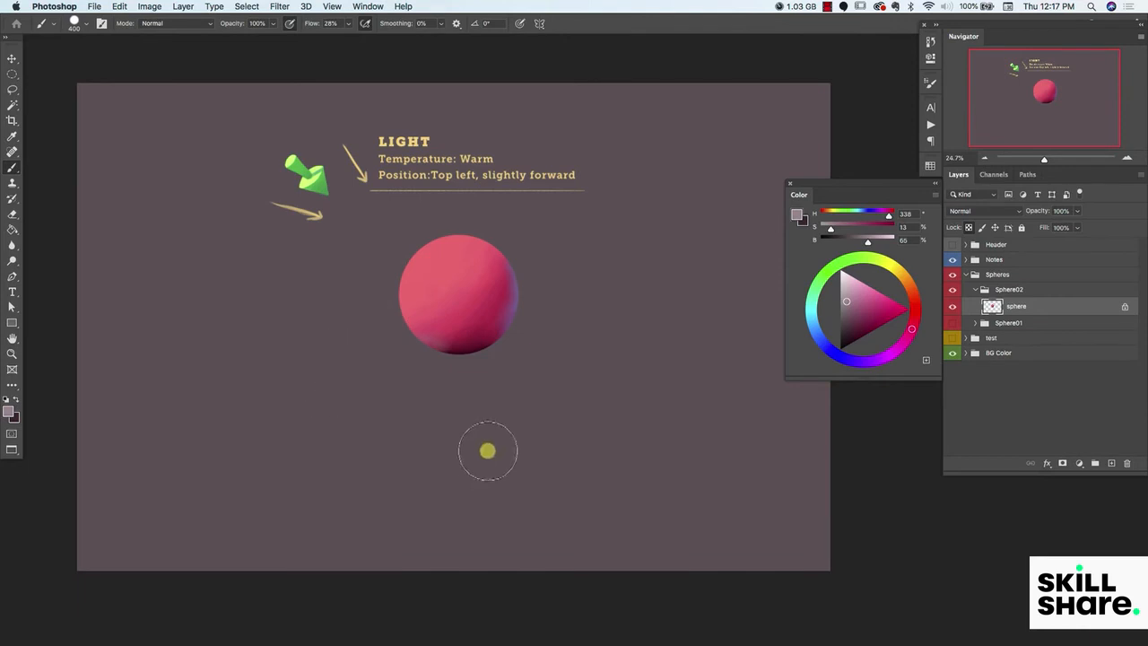
left_click(442, 342, "alt")
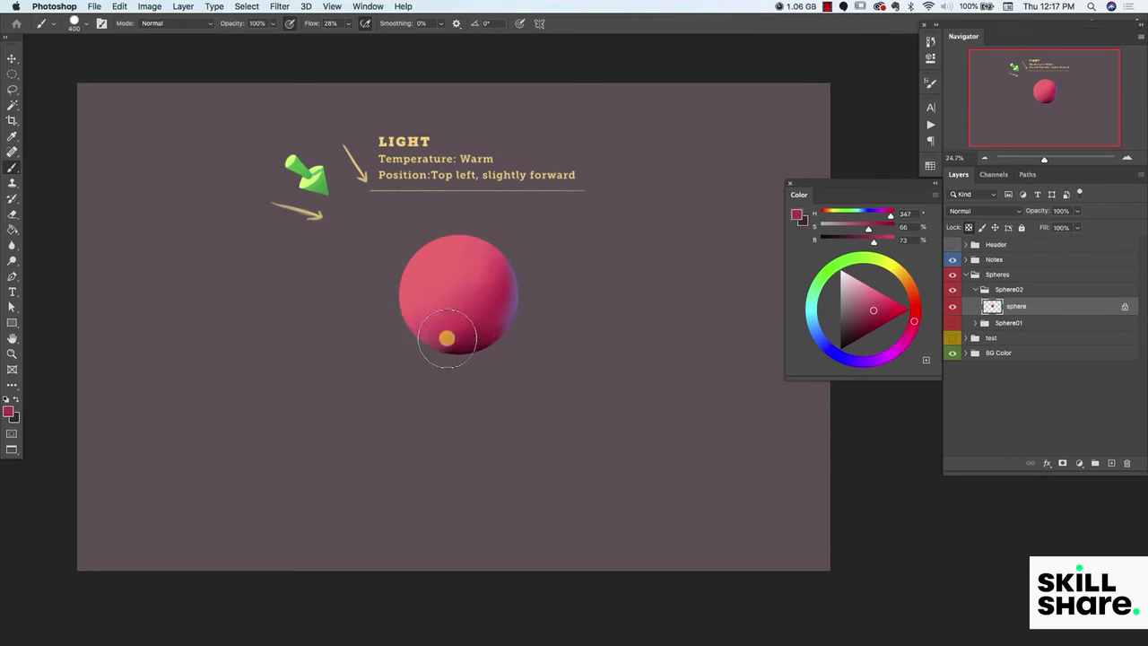
- Blend the sphere's lower left edge with a sampled crimson and add a new layer directly beneath the sphere layer
left_click(429, 339, "alt")
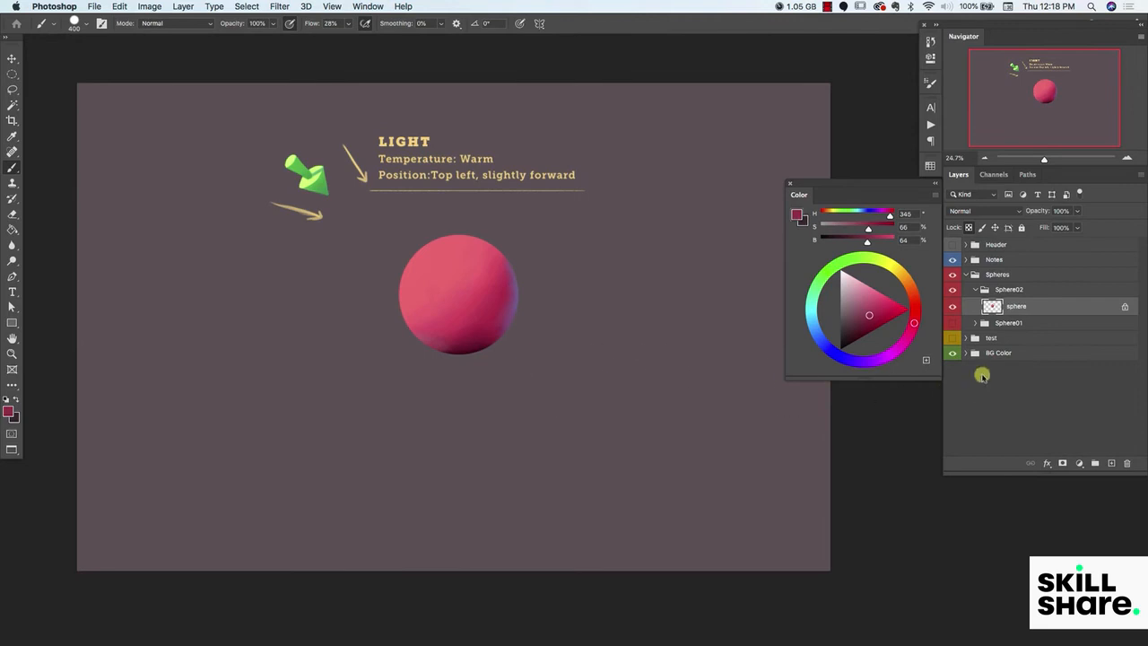
left_click(1110, 463)
left_click_drag(1011, 305, 1011, 326)
- Paint a flat elliptical cast shadow under the sphere in dark maroon at hue 338°, saturation 51%, brightness 20%
left_click_drag(852, 320, 847, 338)
left_click(11, 73)
mouse_move(400, 305)
left_mouse_down()
mouse_move(412, 335)
mouse_move(589, 331)
mouse_move(520, 354)
mouse_move(520, 385)
mouse_move(558, 358)
mouse_move(440, 377)
mouse_move(597, 362)
mouse_move(595, 372)
mouse_move(414, 360)
mouse_move(597, 356)
left_mouse_up()
key("b")
key("super+d")
- Transform the cast shadow so its near end tucks under the sphere, distorting it to angle upward to the right
key("super+t")
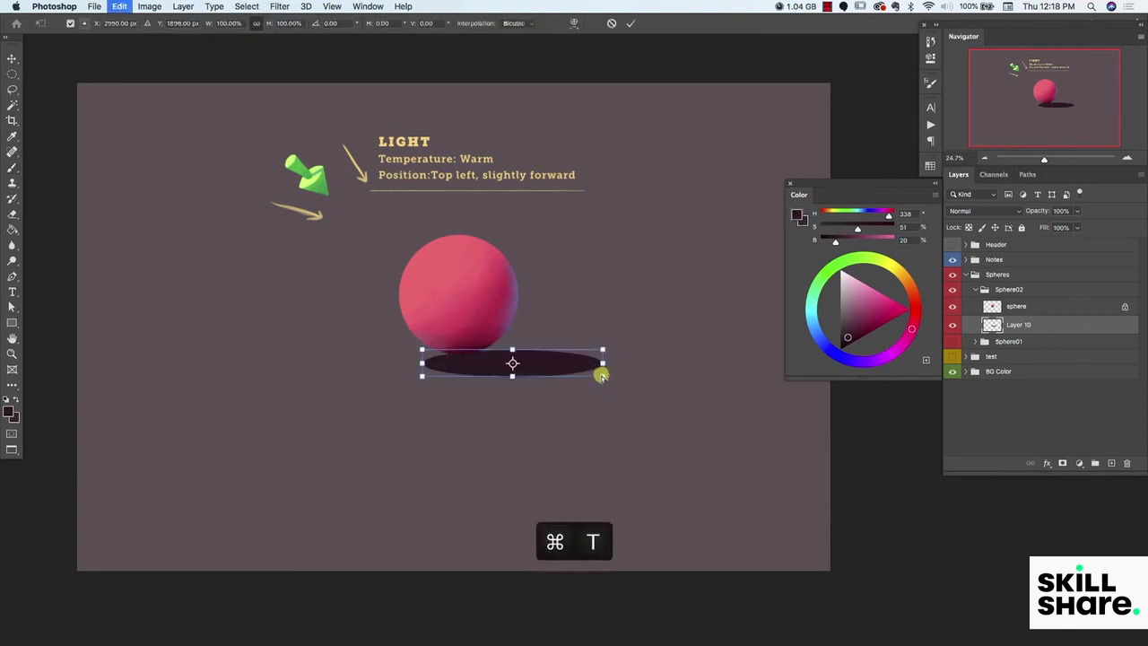
left_click_drag(583, 366, 497, 357)
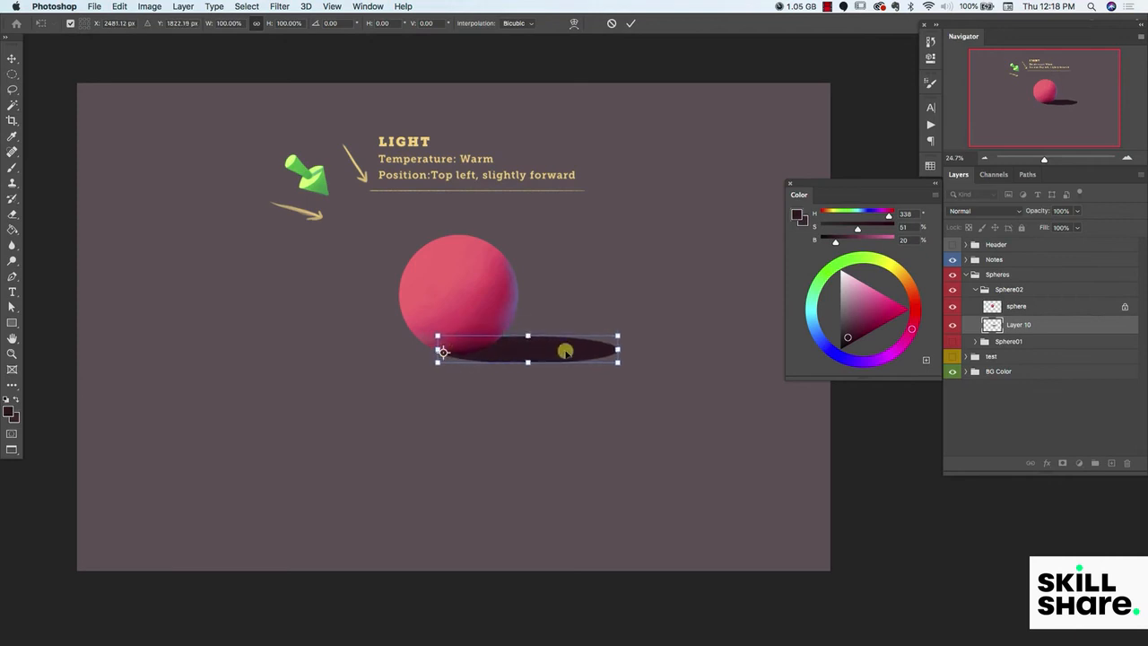
right_click(579, 348)
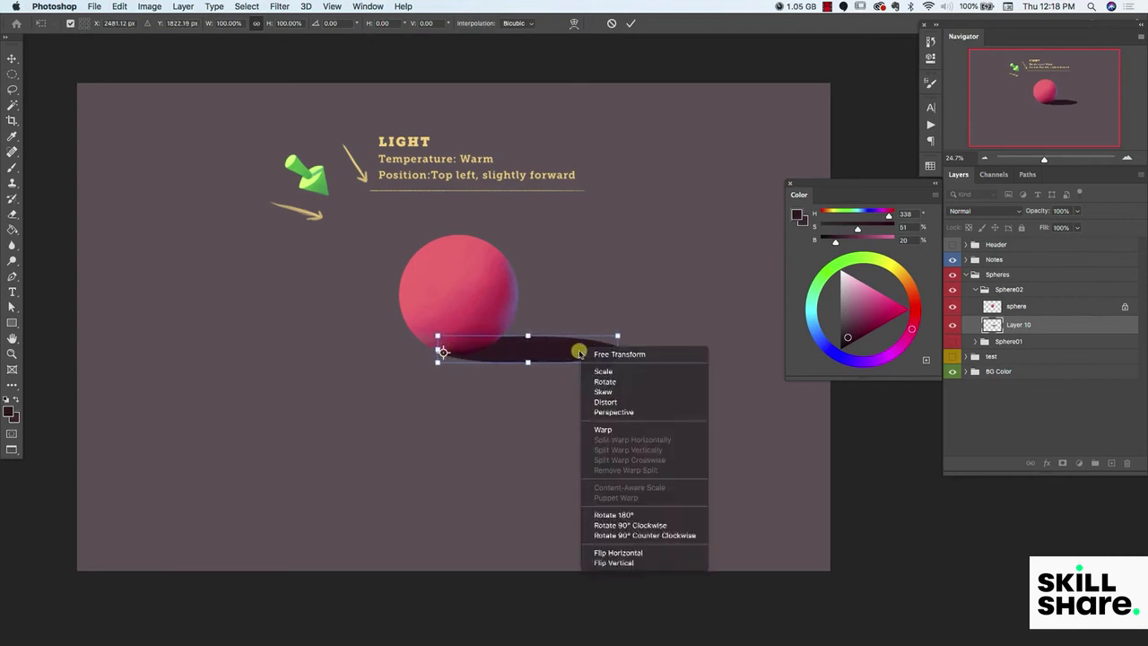
left_click(609, 404)
left_click_drag(617, 350, 595, 346)
left_click_drag(602, 346, 604, 347)
left_click_drag(576, 310, 559, 310)
left_click_drag(600, 346, 604, 342)
left_click_drag(435, 364, 433, 363)
left_click_drag(607, 342, 616, 344)
left_click_drag(561, 310, 556, 307)
left_click_drag(619, 345, 622, 346)
left_click_drag(436, 356, 432, 358)
left_click_drag(589, 327, 597, 325)
key("Return")
- Lock the cast-shadow layer's transparent pixels and lighten the shadow's far tip with the sampled background grey
key("c")
key("v")
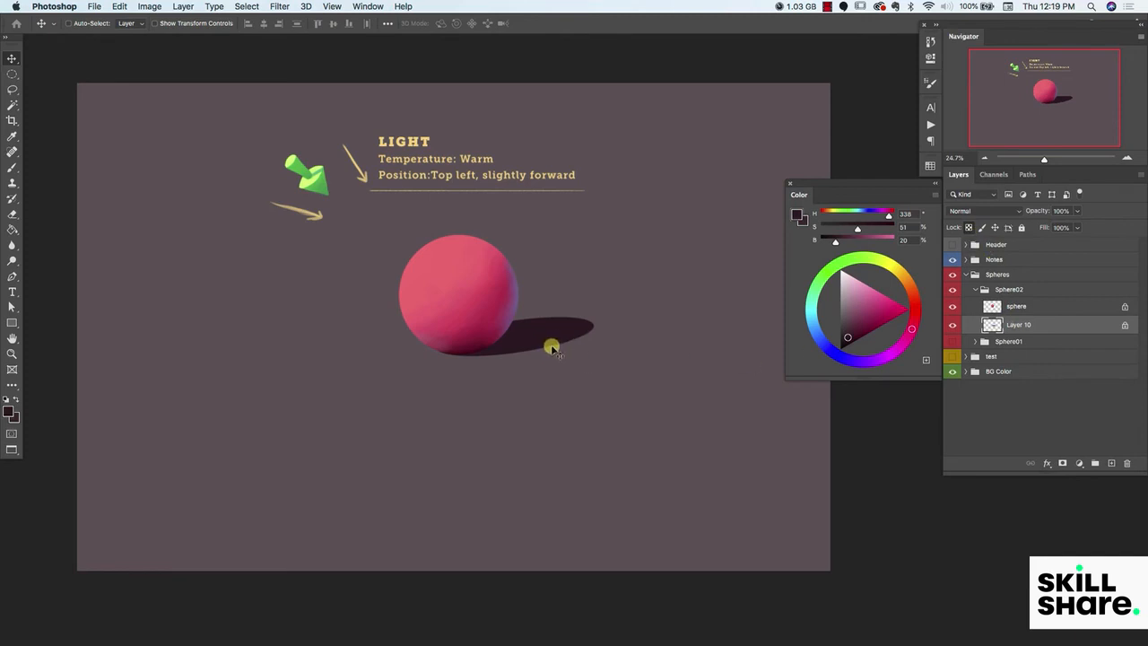
key("b")
left_click(594, 340, "alt")
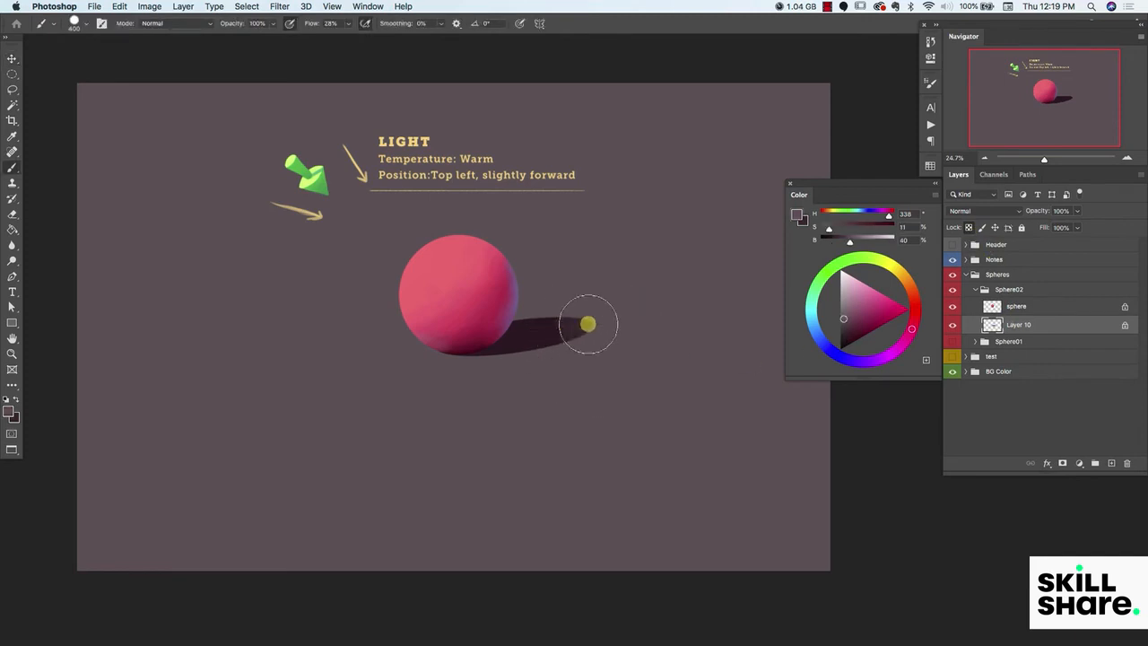
- Blend the cast shadow from its lightened far tip toward the sphere with sampled intermediate maroons
left_click(556, 328, "alt")
left_click(555, 337, "alt")
left_click(533, 345, "alt")
left_click(557, 332, "alt")
left_click(585, 327, "alt")
left_click(563, 331, "alt")
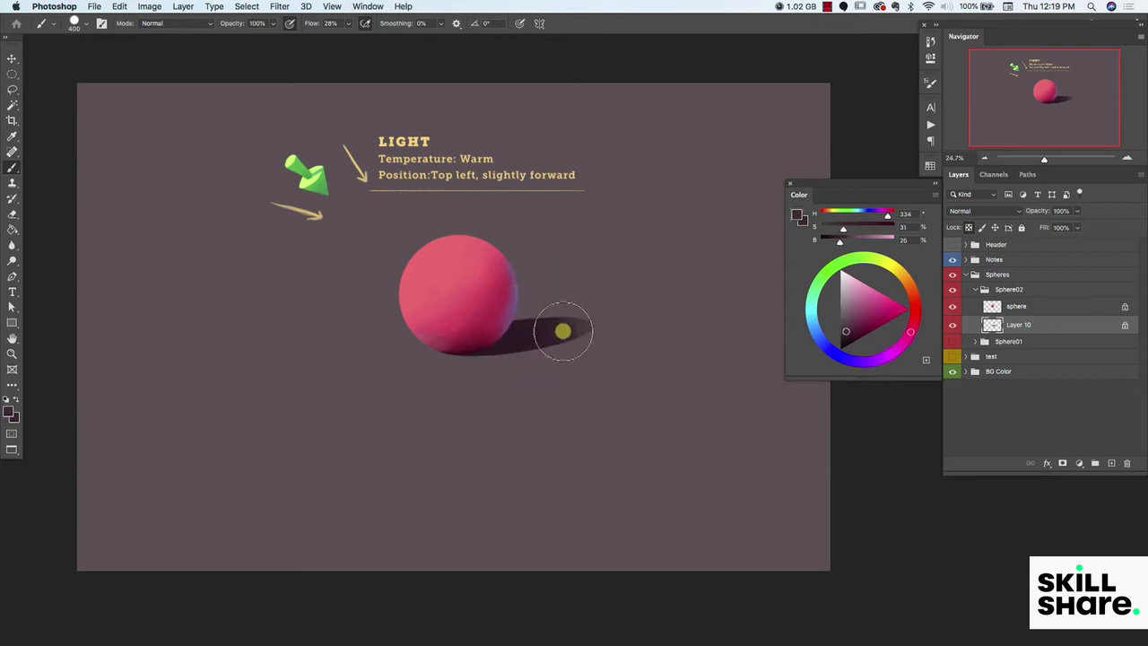
left_click(574, 332, "alt")
left_click(557, 325, "alt")
left_click(538, 340, "alt")
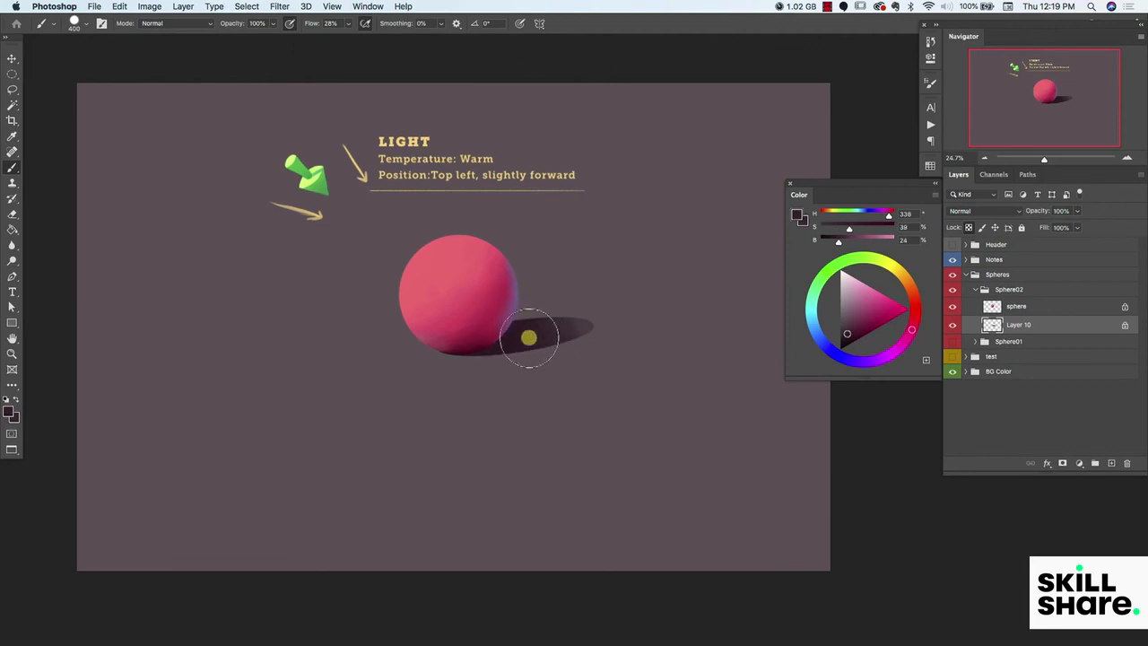
- Paint a near-black contact shadow at hue 338°, saturation 100%, brightness 9% directly beneath the sphere
left_click(494, 353, "alt")
left_click(479, 354, "alt")
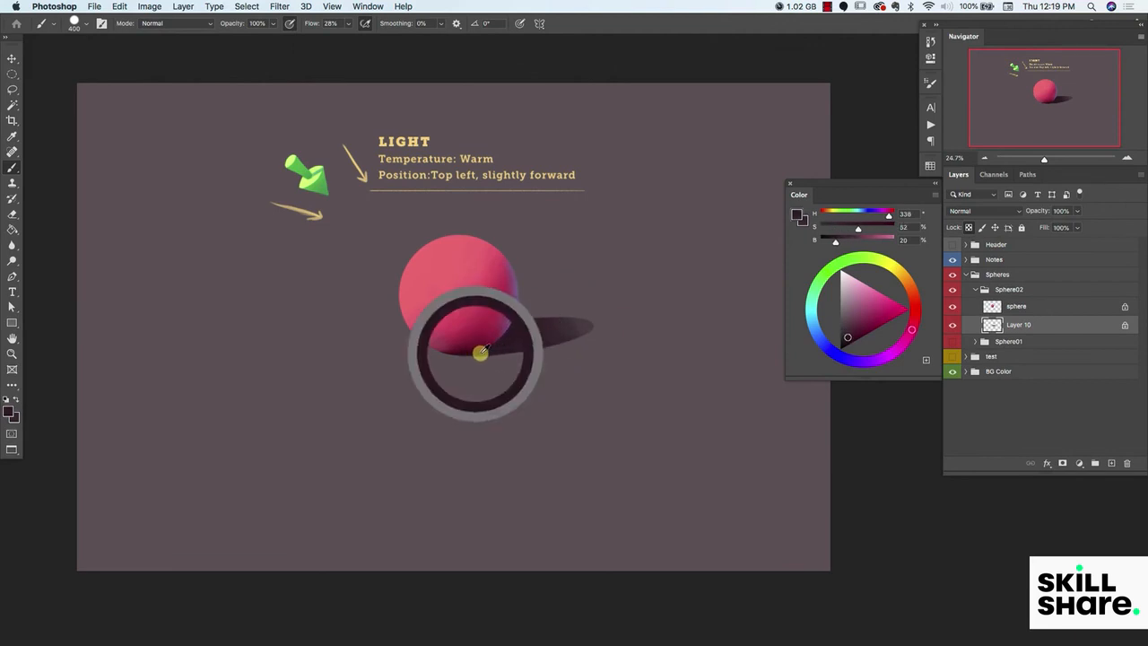
left_click_drag(844, 340, 846, 345)
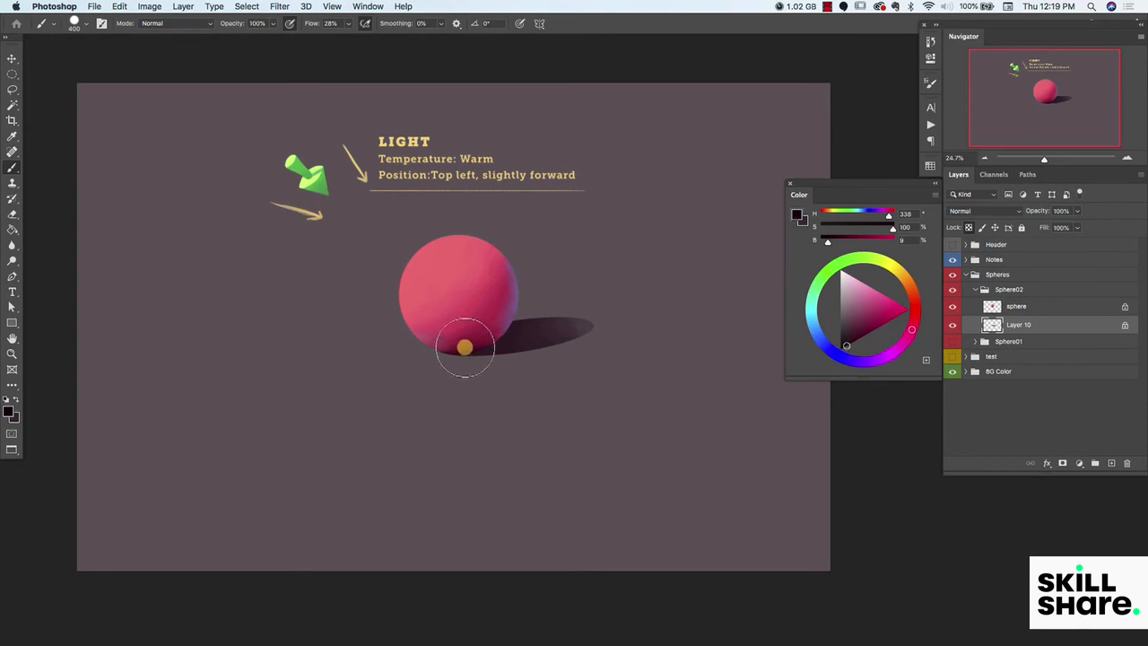
left_click_drag(450, 357, 487, 347)
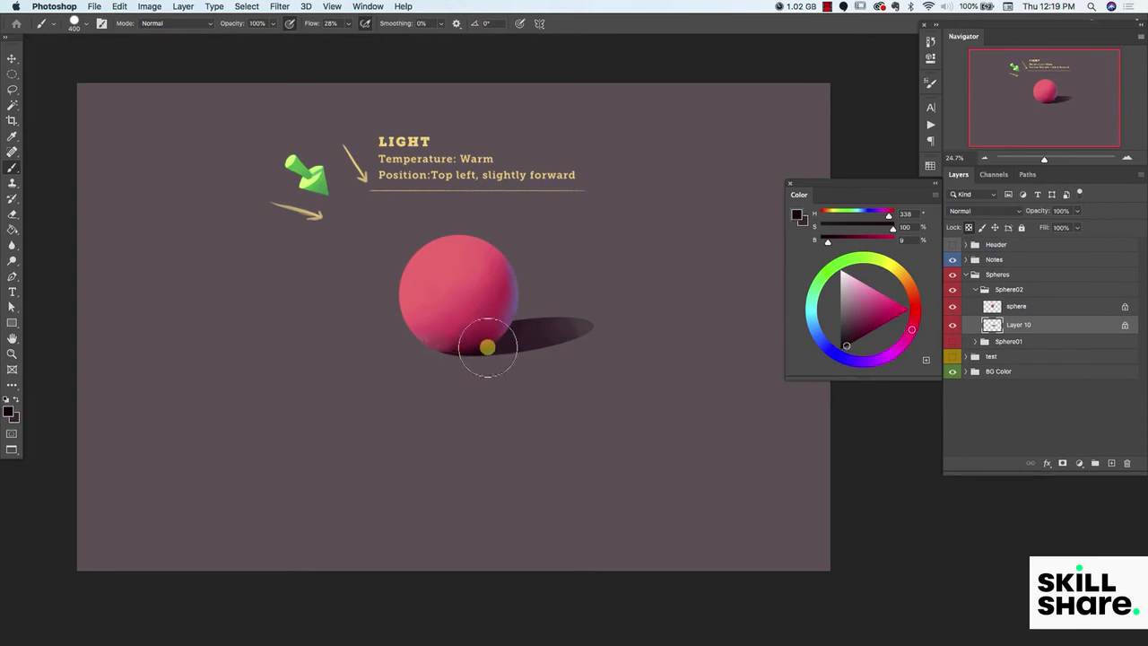
- Blend the contact shadow outward along the cast shadow with sampled dark maroons
left_click(508, 341, "alt")
left_click(509, 343, "alt")
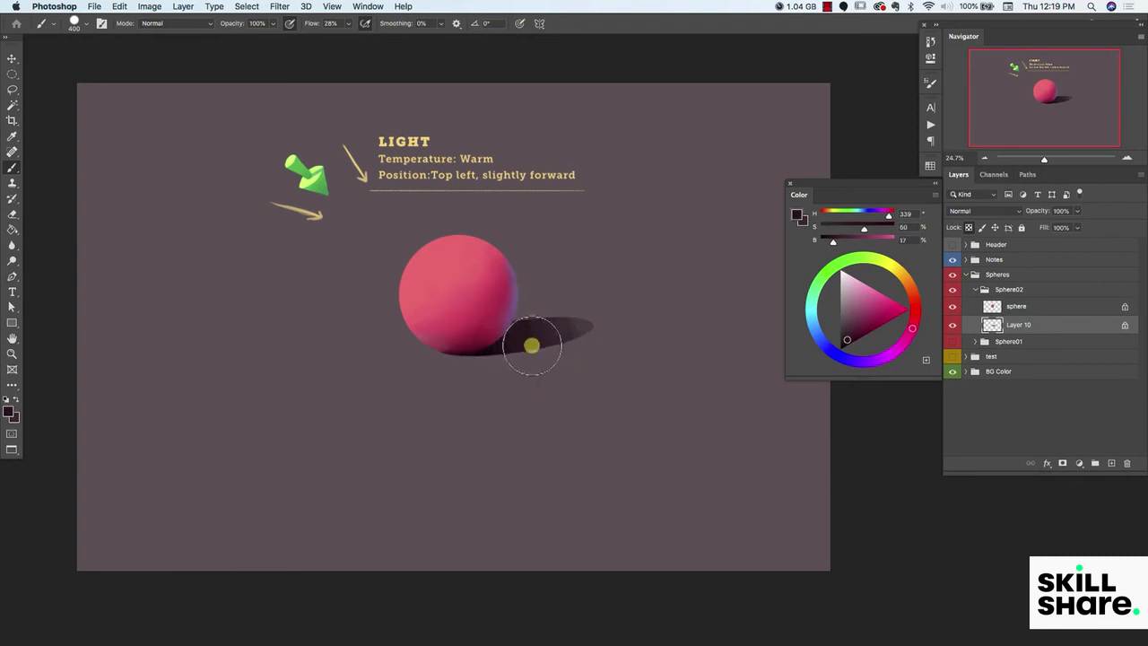
left_click(529, 341, "alt")
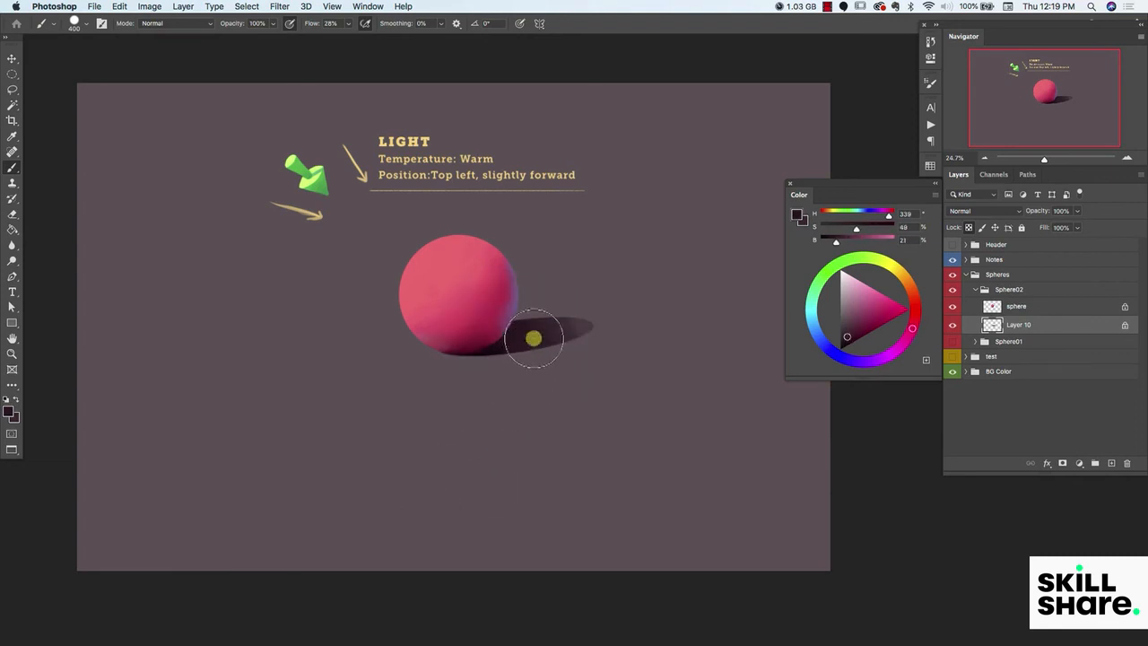
left_click(555, 334, "alt")
left_click(564, 336, "alt")
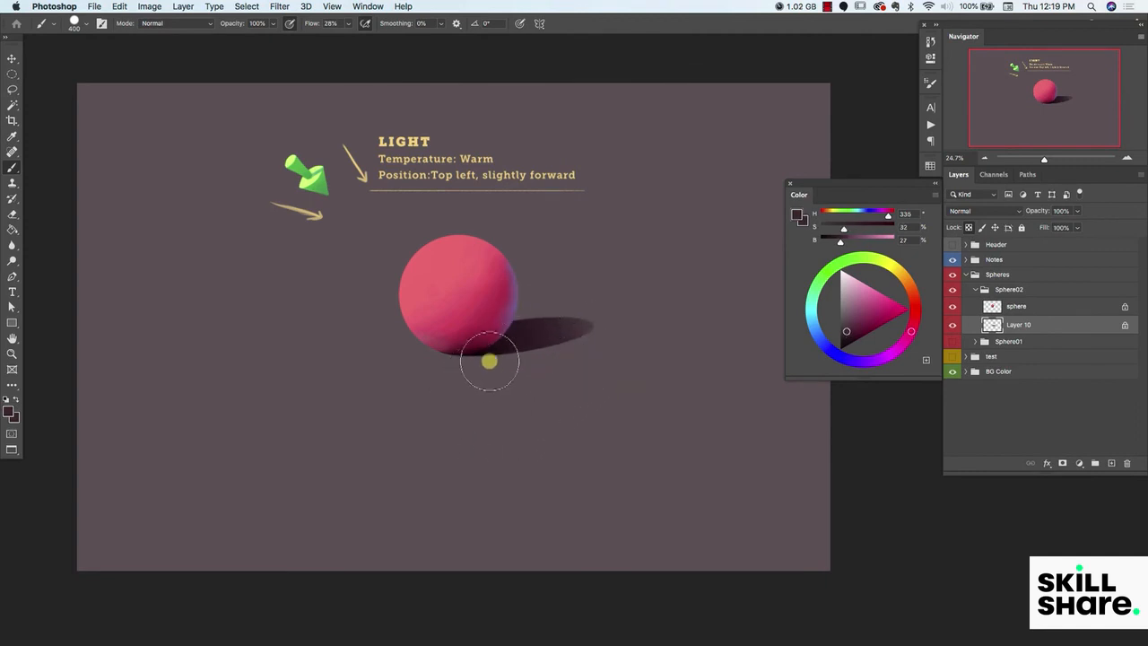
- Darken the bottom of the sphere layer with maroon at hue 340°, saturation 100%, brightness 14%, and undo the last stroke
left_click(1014, 306)
left_click(466, 351, "alt")
left_click(858, 338)
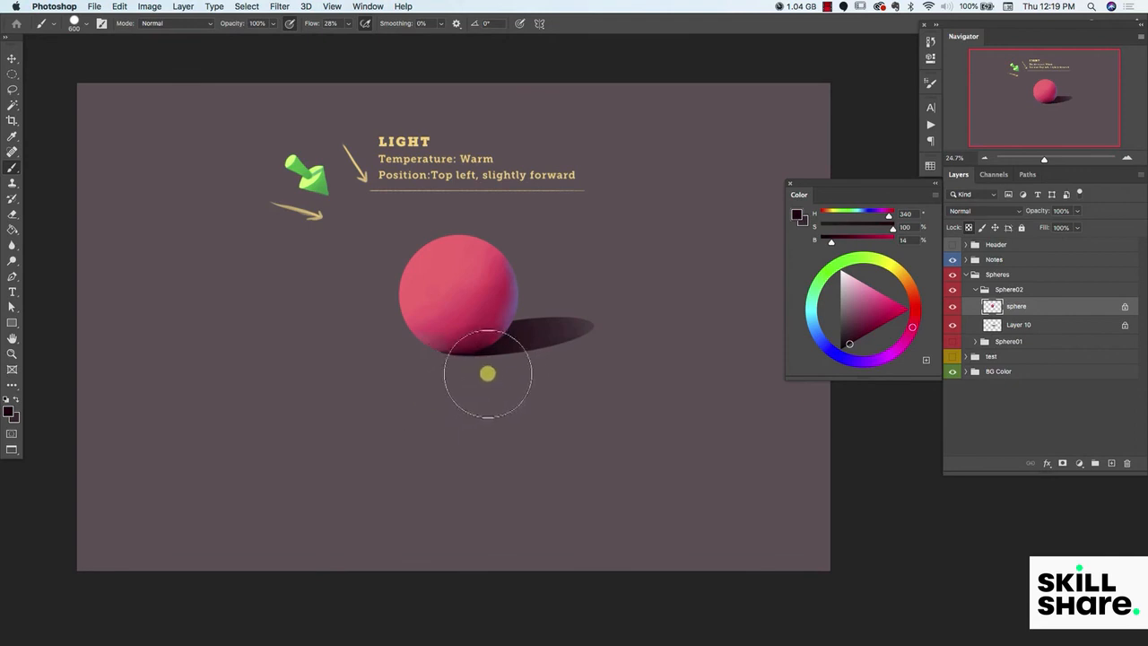
key("super+z")
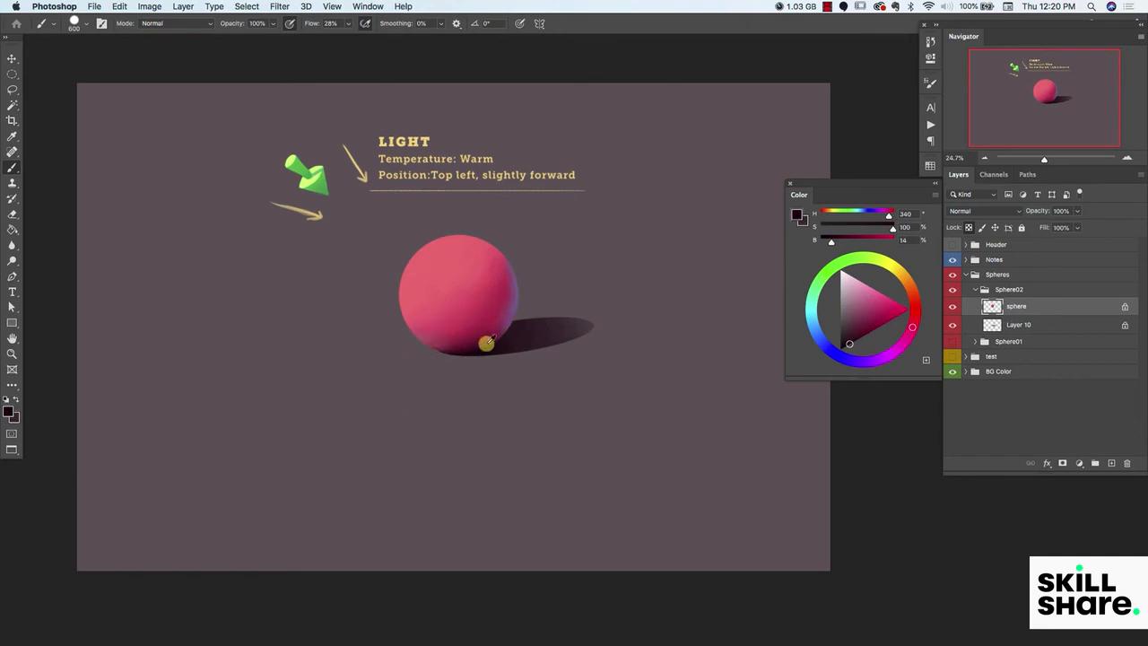
- Smooth the sphere's bottom shadow into the crimson above with a smaller 250 px brush and colors sampled around the transition
left_click(474, 339, "alt")
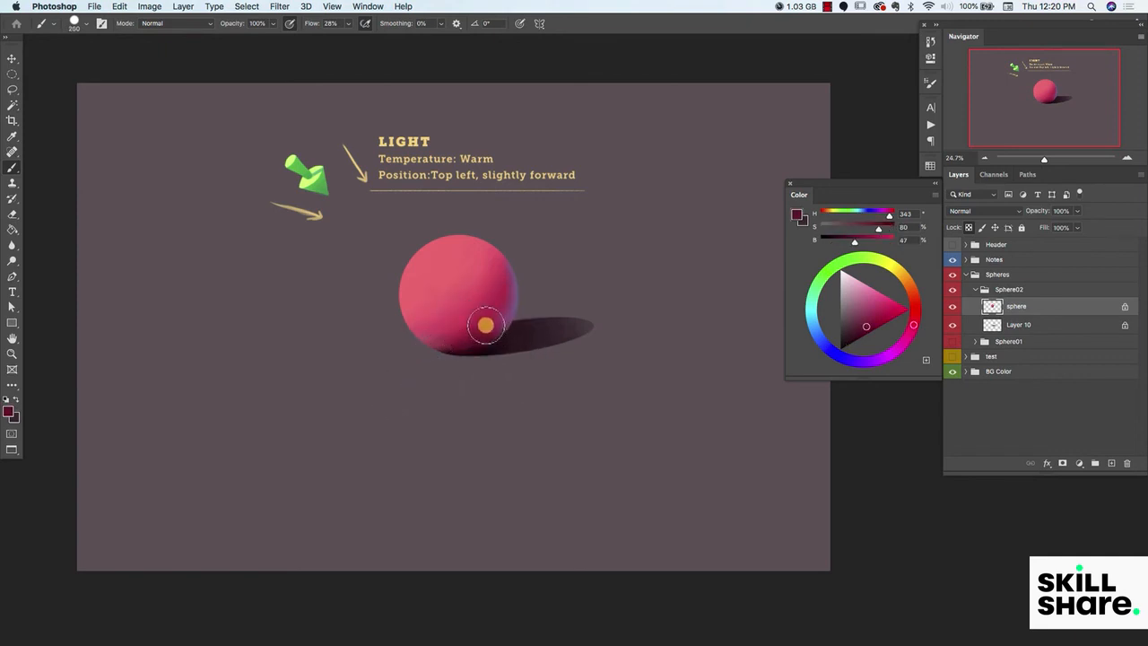
left_click(474, 349, "alt")
left_click(463, 354, "alt")
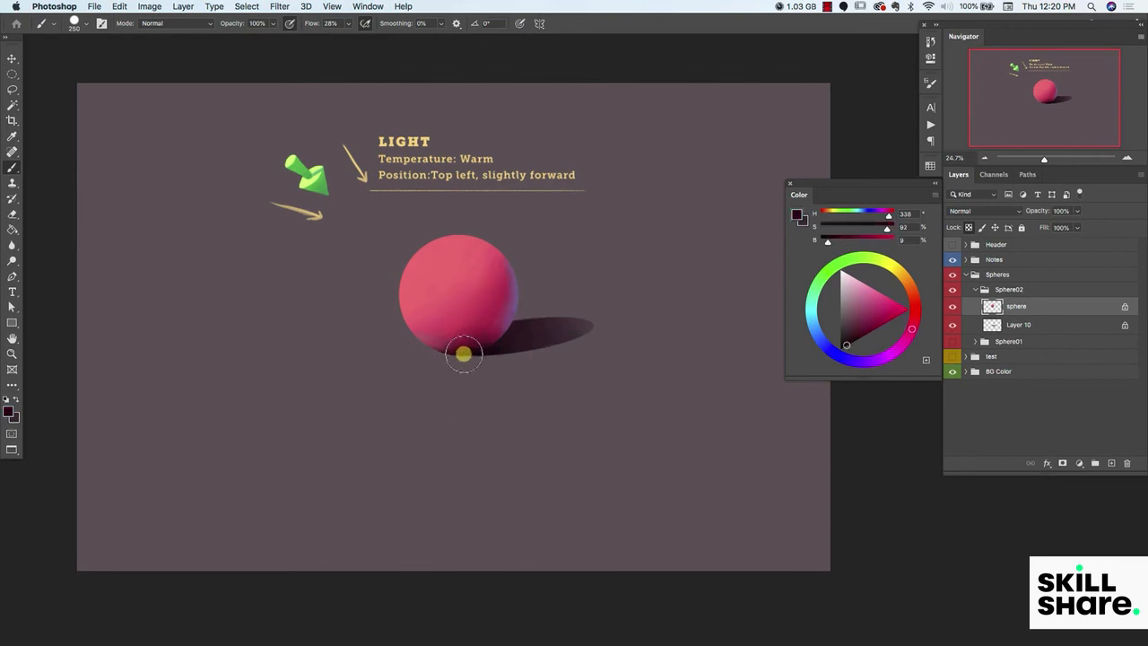
left_click(467, 343, "alt")
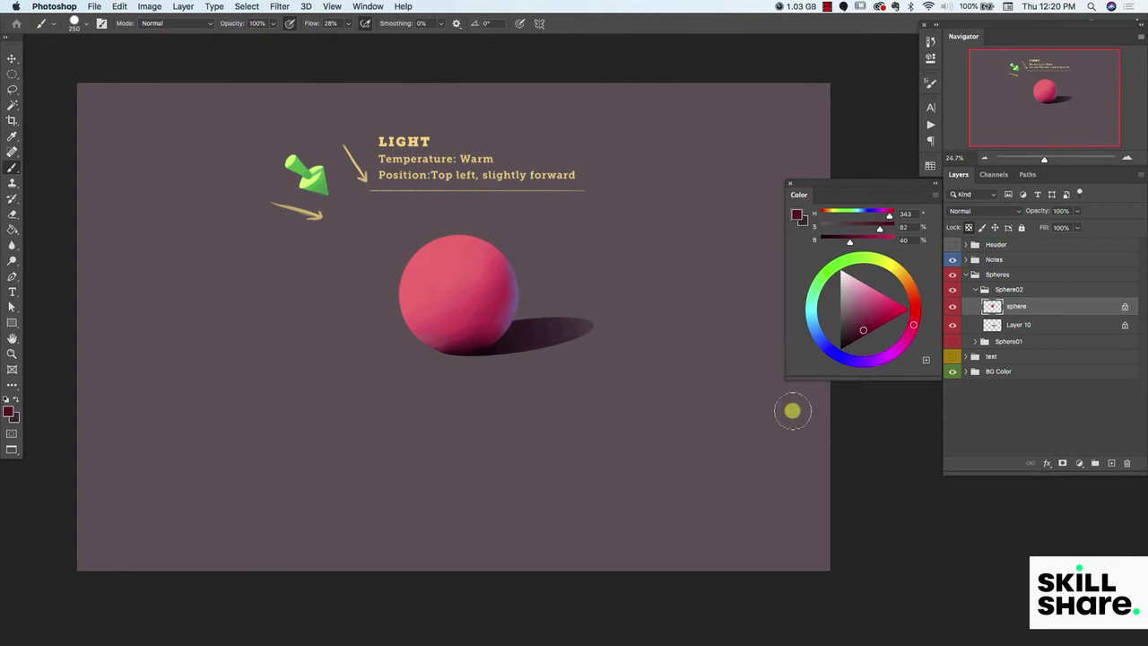
left_click(451, 339, "alt")
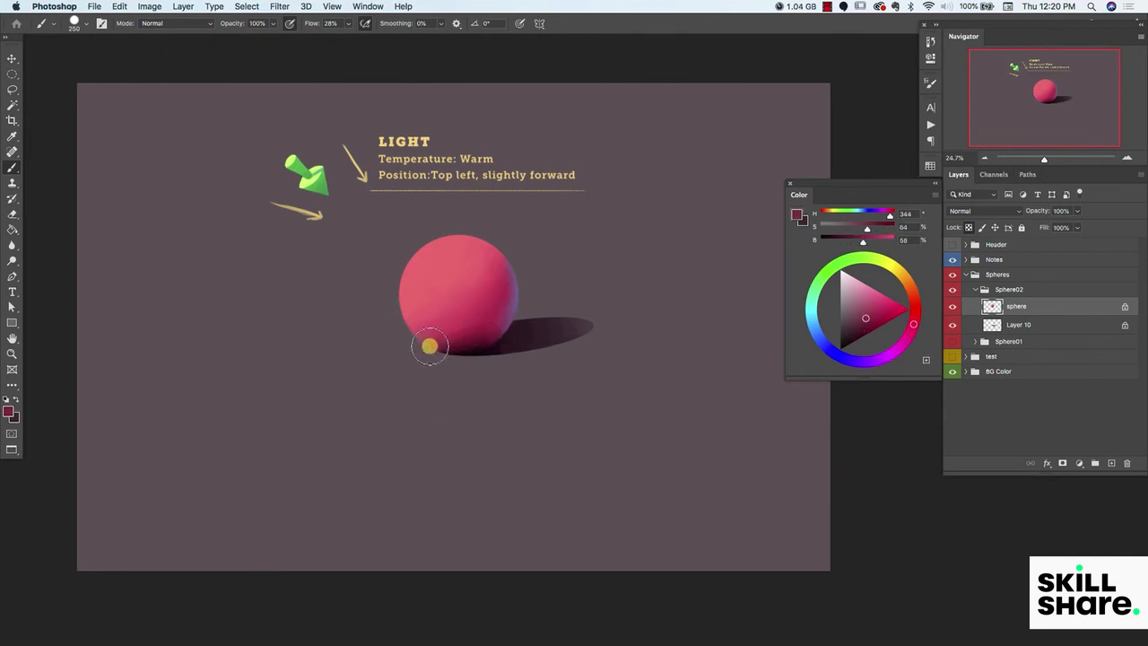
left_click(450, 344, "alt")
left_click(469, 337, "alt")
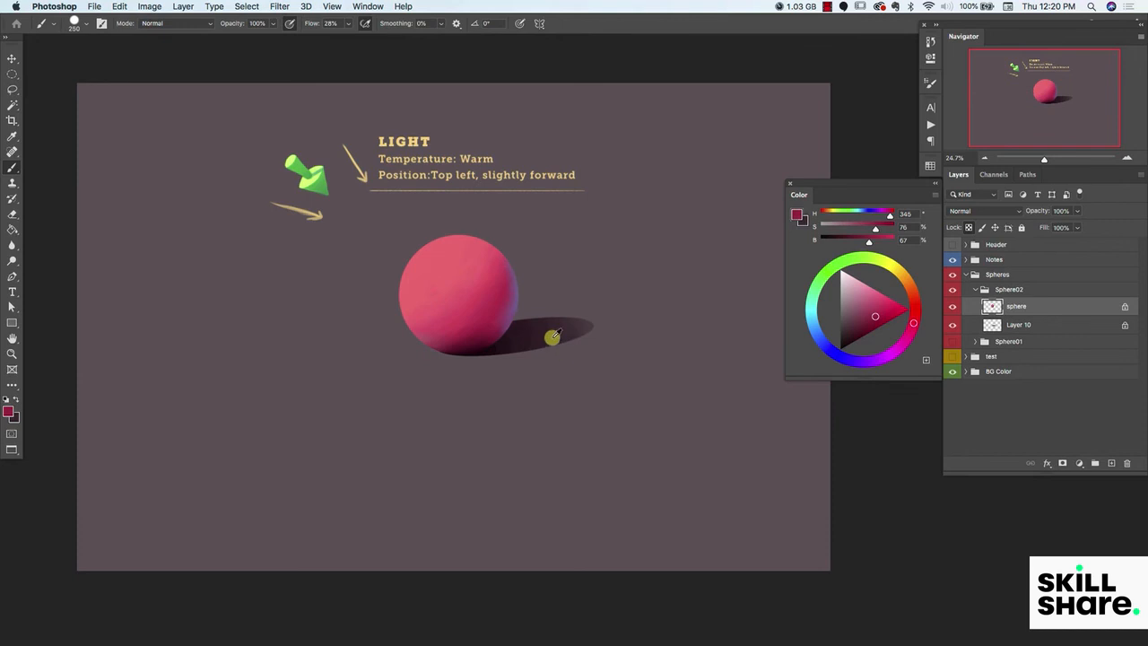
- Tint the cast shadow on its own layer with a redder maroon at hue 337°, saturation 66%, brightness 38%, blending with sampled tones
left_click(547, 338, "alt")
left_click(853, 330)
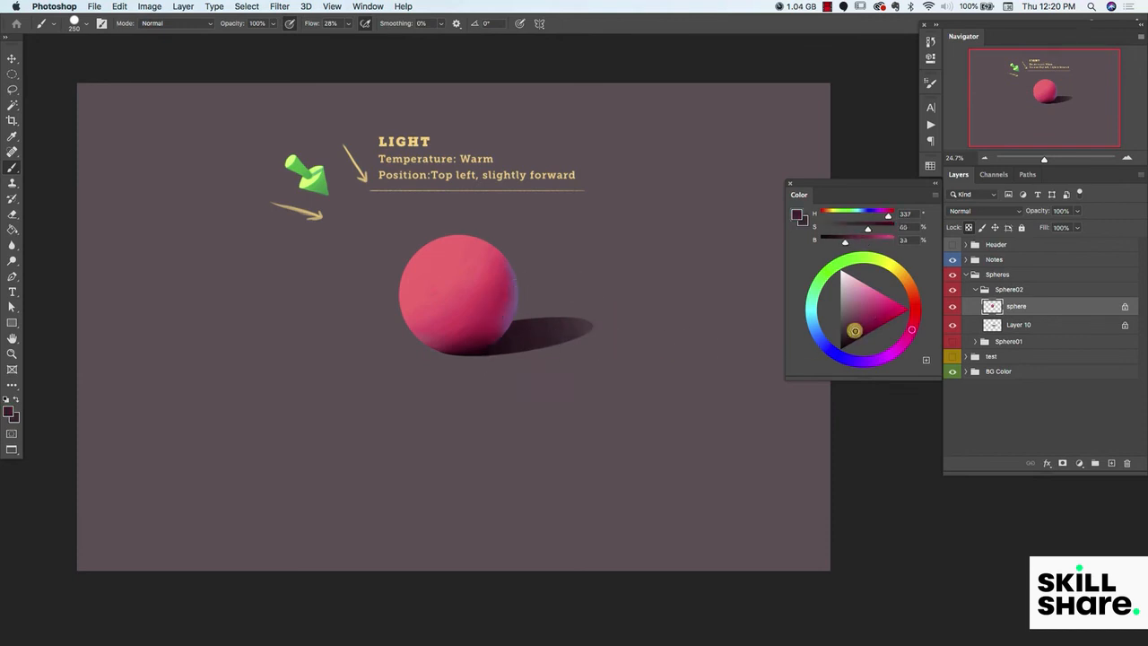
key("bracketright")
key("bracketright")
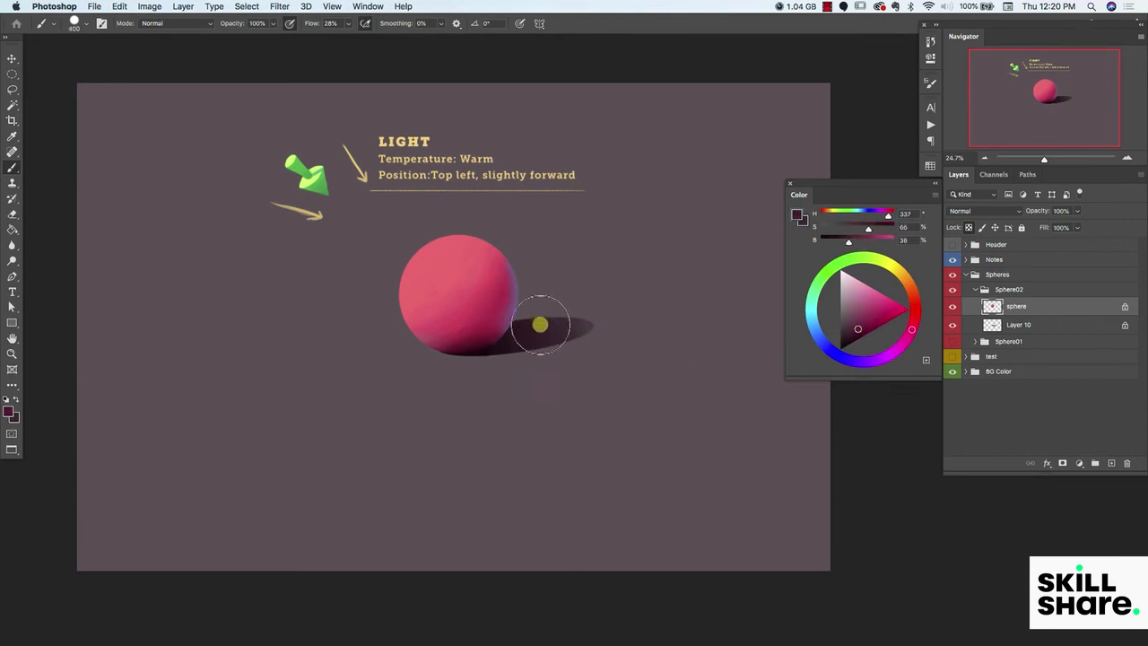
mouse_move(558, 338)
left_mouse_down()
mouse_move(551, 320)
mouse_move(561, 328)
mouse_move(545, 338)
mouse_move(545, 320)
mouse_move(573, 328)
mouse_move(542, 329)
mouse_move(584, 325)
mouse_move(569, 329)
left_mouse_up()
key("super+z")
left_click(1002, 332)
left_click(541, 329, "alt")
left_click(520, 333, "alt")
left_click(567, 324, "alt")
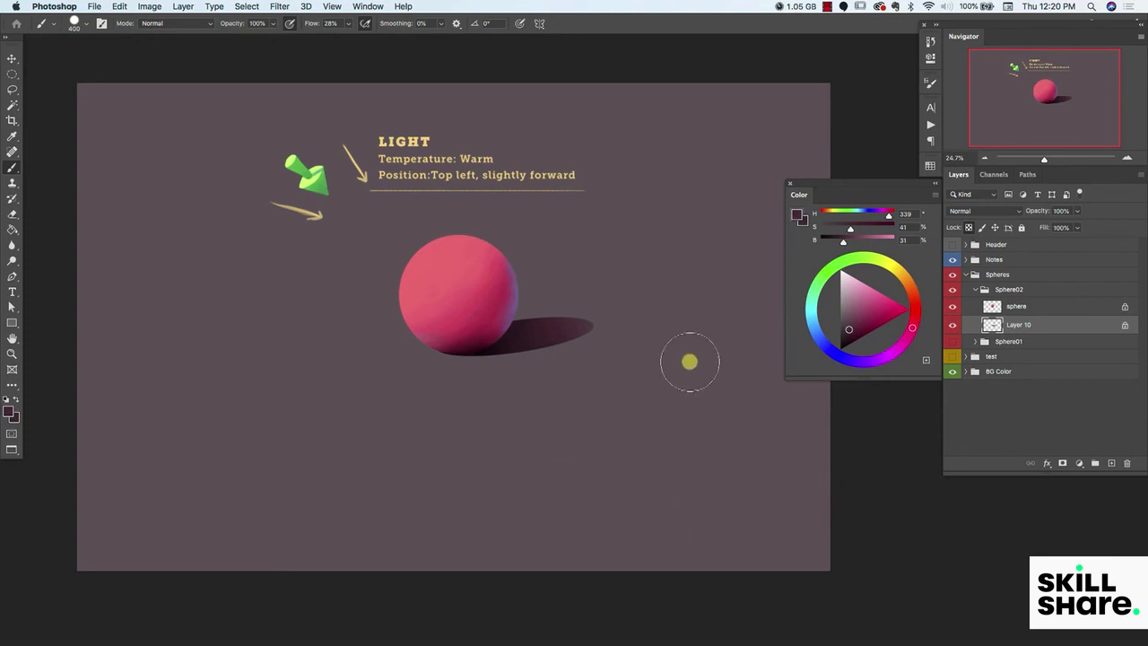
- Unlock the cast-shadow layer's transparent pixels and soften the shadow's far edge with the Blur tool
left_click(968, 227)
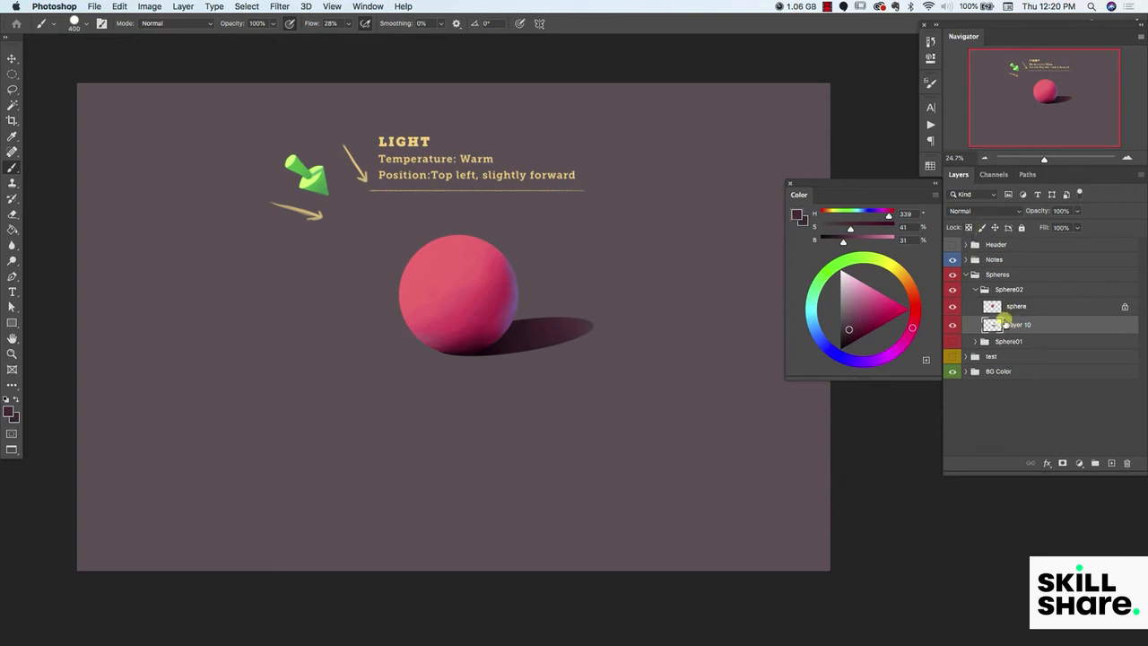
left_click(968, 227)
left_click(996, 328)
left_click_drag(12, 244, 74, 249)
left_click(71, 244)
key("bracketleft")
mouse_move(589, 328)
left_mouse_down()
mouse_move(543, 317)
mouse_move(588, 332)
mouse_move(483, 365)
mouse_move(528, 358)
mouse_move(467, 362)
mouse_move(570, 346)
mouse_move(563, 314)
mouse_move(524, 314)
mouse_move(599, 333)
mouse_move(568, 349)
mouse_move(465, 364)
mouse_move(570, 353)
mouse_move(582, 350)
mouse_move(449, 361)
mouse_move(546, 351)
mouse_move(593, 330)
mouse_move(583, 311)
mouse_move(610, 317)
mouse_move(593, 311)
mouse_move(604, 319)
mouse_move(494, 367)
mouse_move(585, 325)
left_mouse_up()
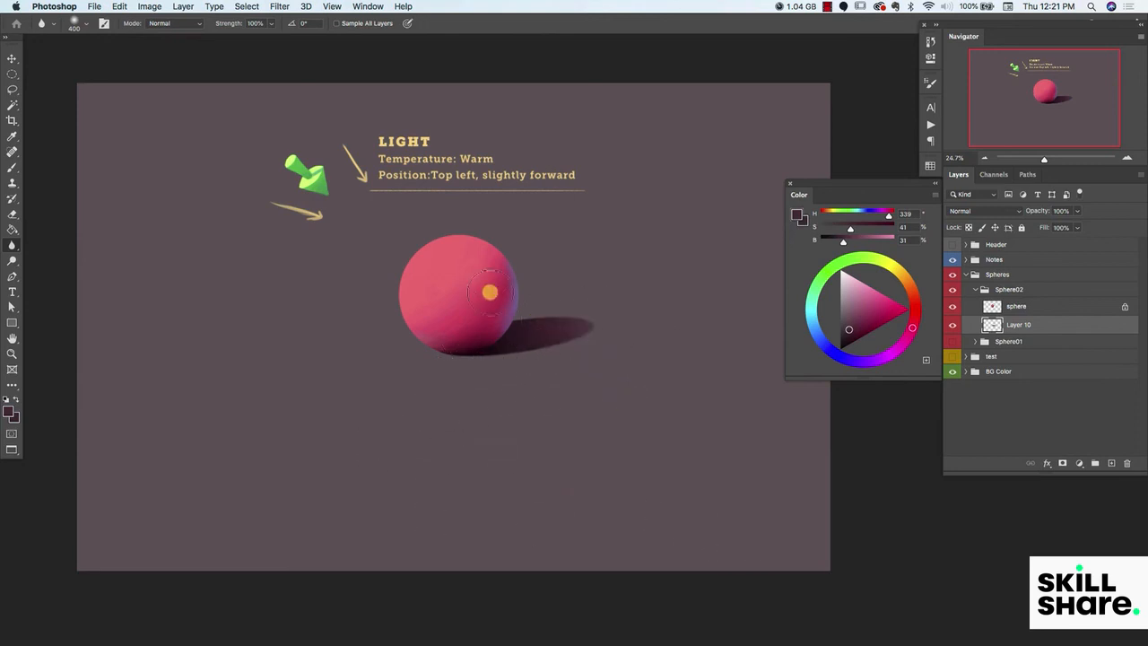
- Paint a light pink glow at saturation 35%, brightness 100% on the upper left of the sphere layer with a 175 px brush
left_click(1016, 307)
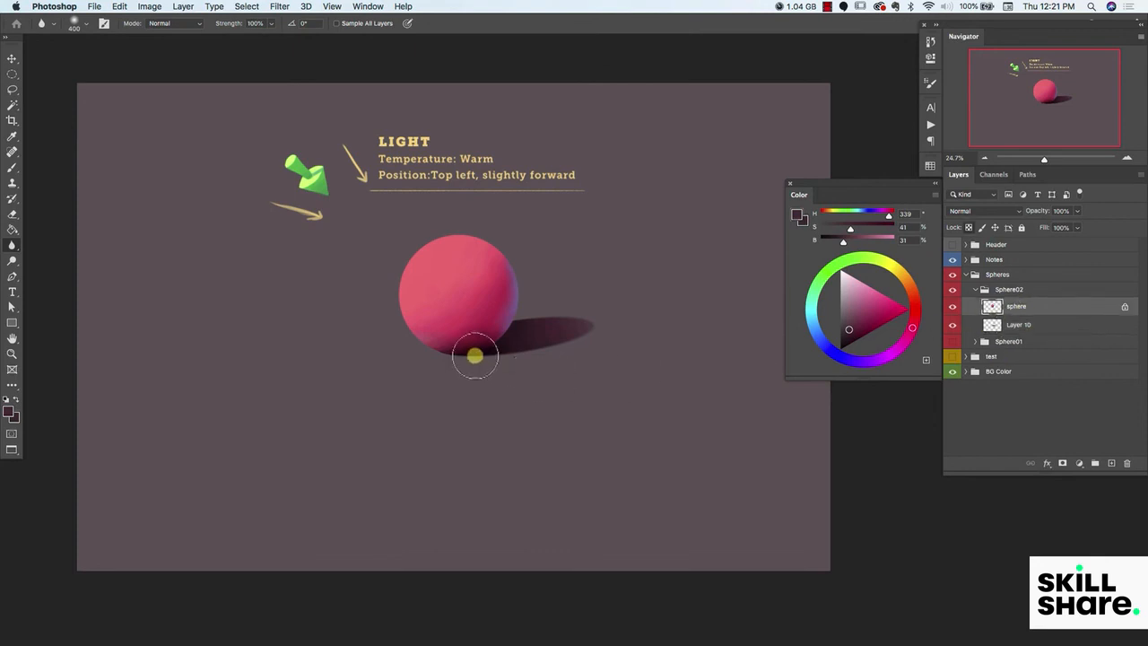
key("b")
key("bracketleft")
key("bracketleft")
key("bracketleft")
key("bracketleft")
key("bracketleft")
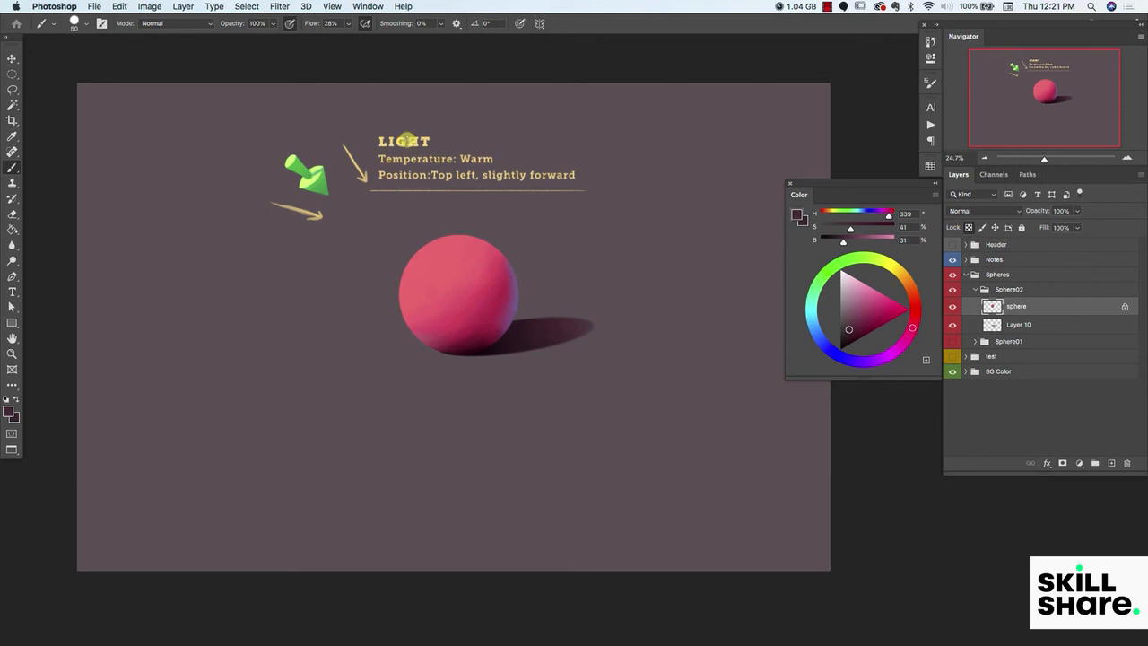
left_click(387, 138, "alt")
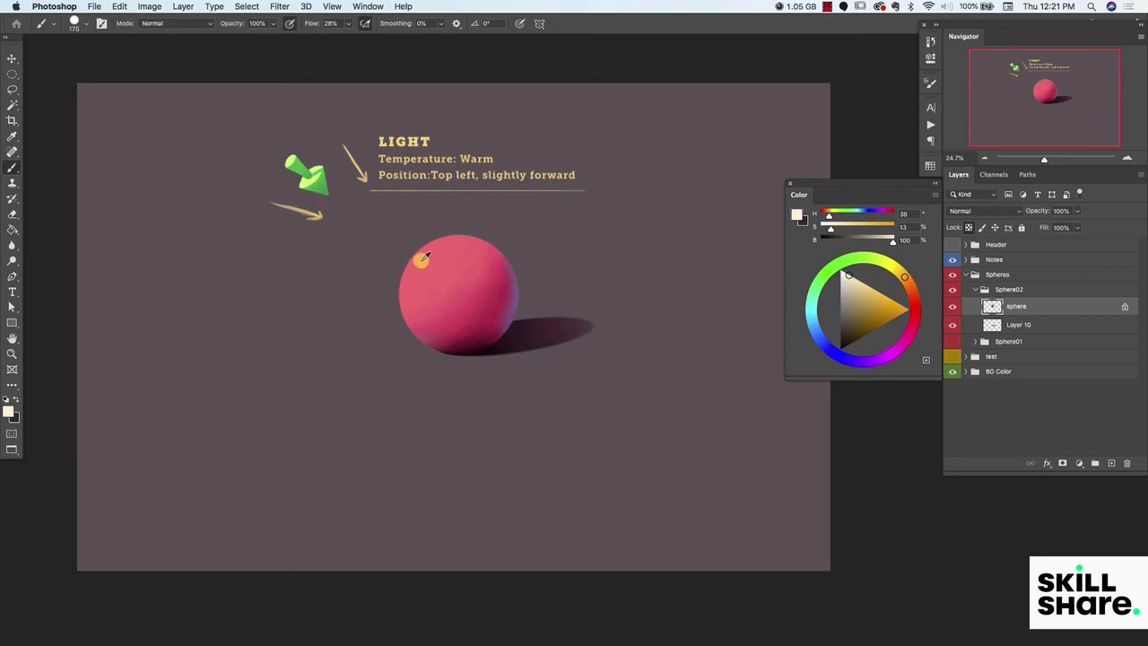
left_click(424, 258, "alt")
left_click_drag(871, 291, 865, 285)
left_click(915, 313)
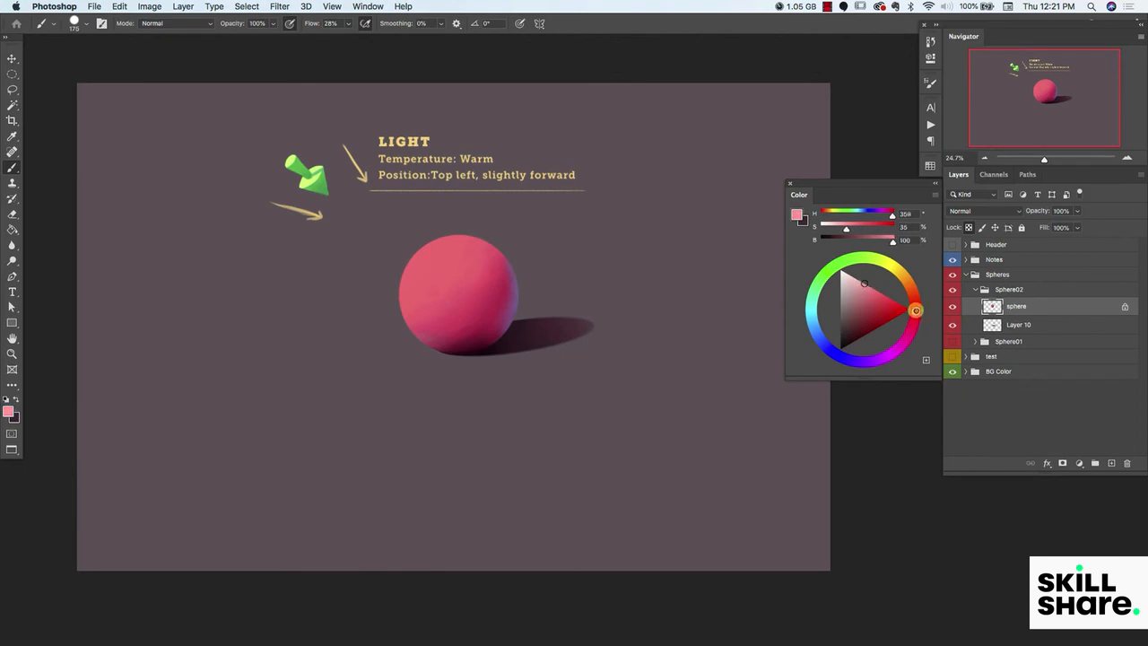
left_click(432, 257)
mouse_move(423, 263)
left_mouse_down()
mouse_move(439, 253)
mouse_move(417, 277)
mouse_move(438, 254)
left_mouse_up()
- Blend the light pink glow into the surrounding sphere color with sampled pinks
left_click(437, 263, "alt")
left_click(421, 262, "alt")
left_click(432, 257, "alt")
- Dab a cream specular highlight at hue 34°, saturation 10%, brightness 100% on the sphere's upper left with the loish_oil pastel brush at 80 px
left_click(76, 22)
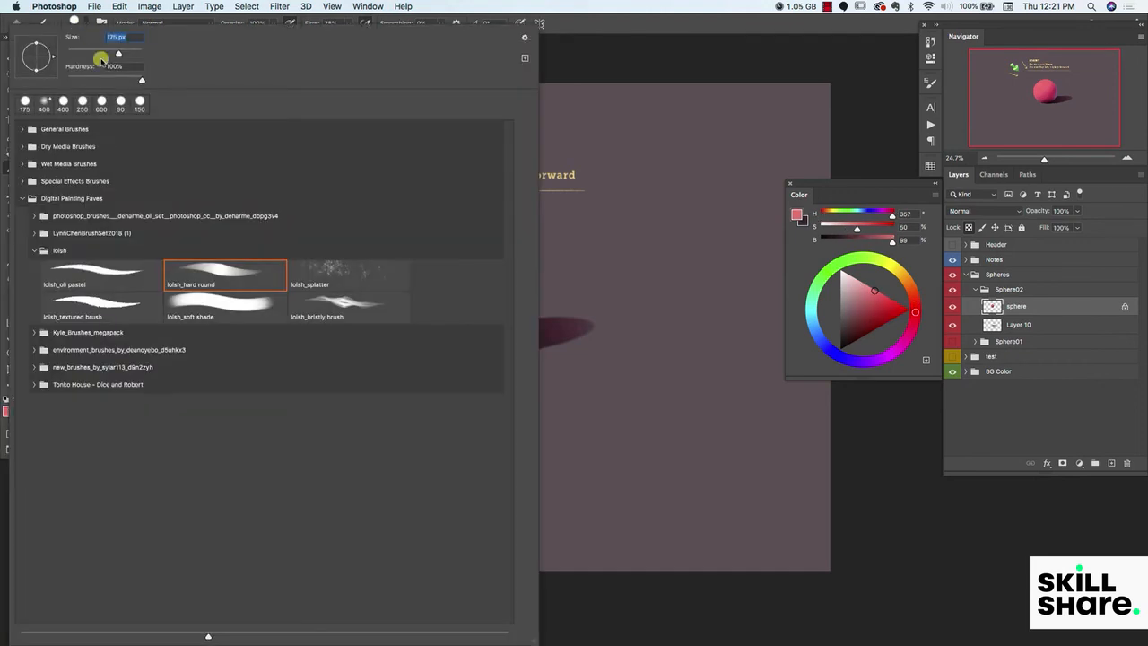
left_click(105, 272)
left_click(574, 25)
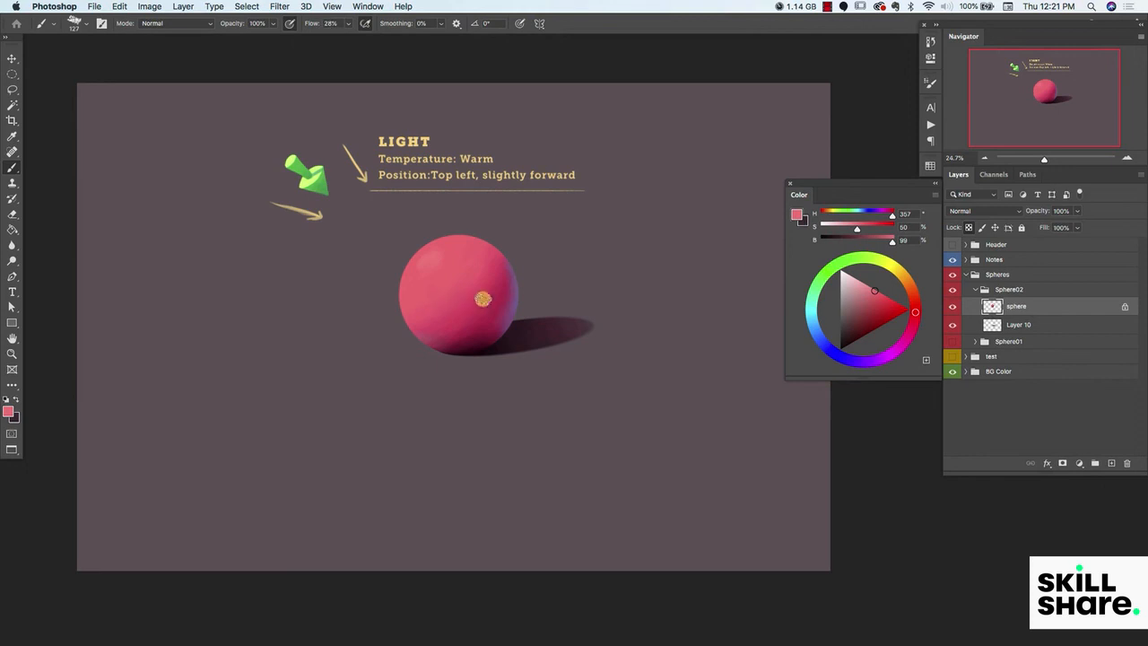
left_click_drag(909, 287, 847, 272)
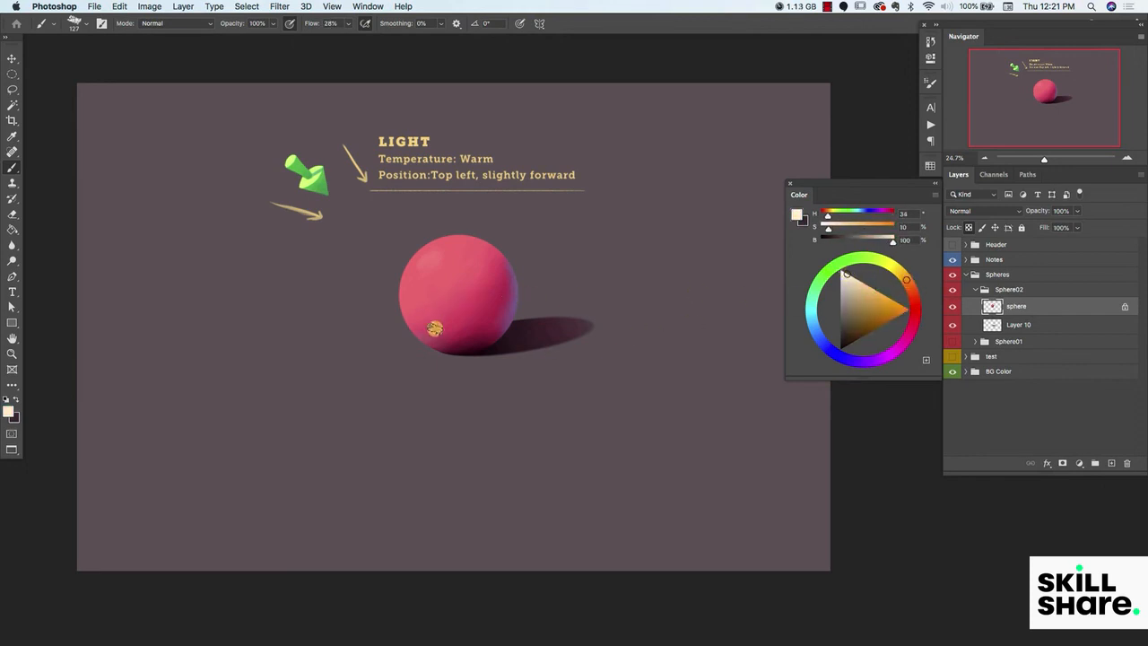
key("bracketleft")
key("bracketleft")
key("bracketleft")
key("bracketleft")
key("bracketleft")
left_click(427, 255)
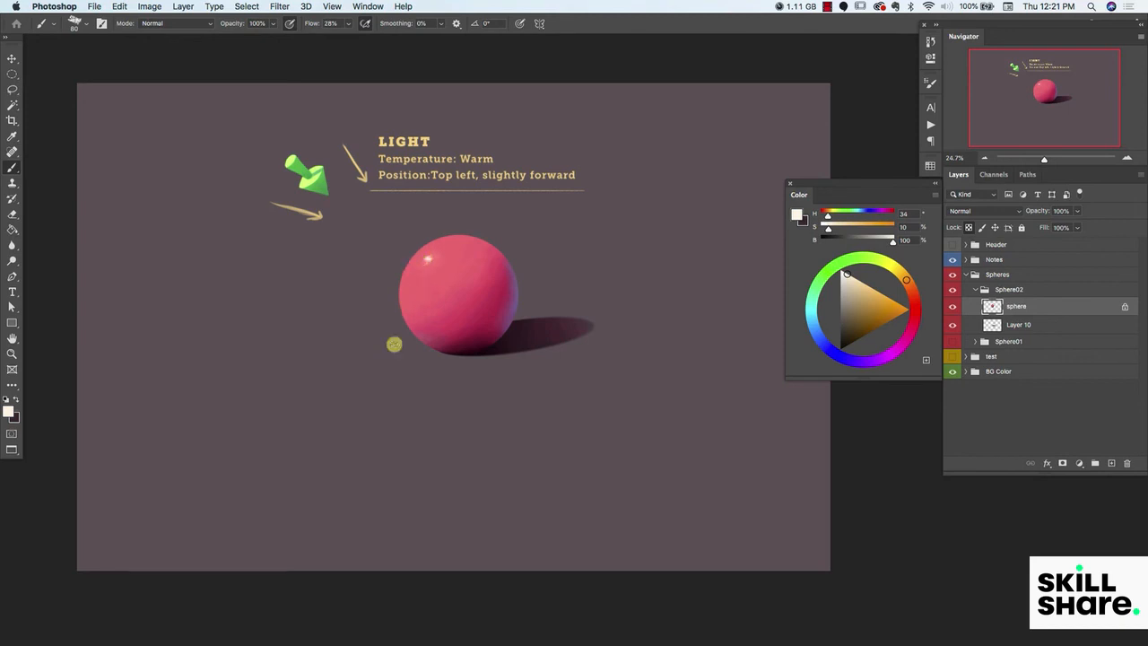